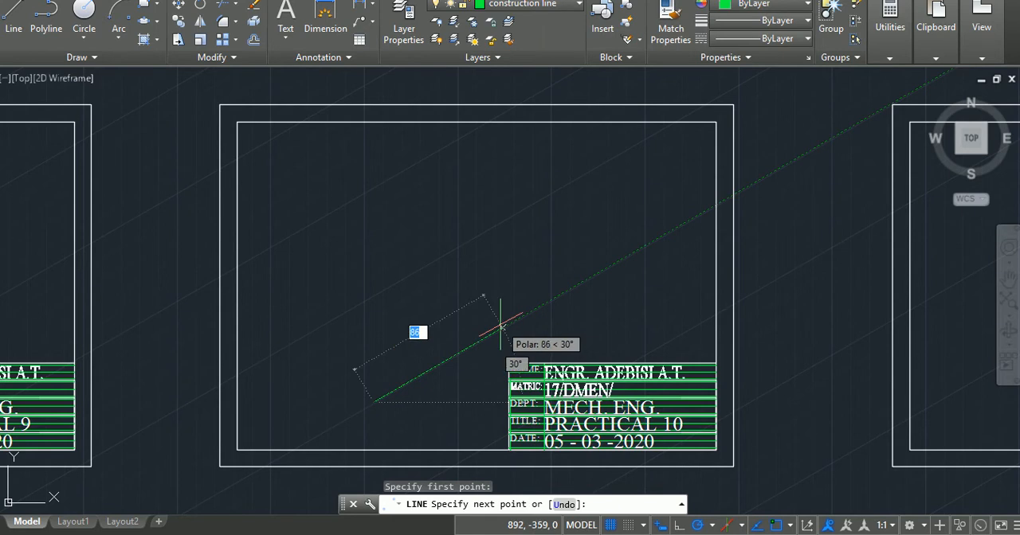
Turn on Ortho and draw the base's bottom edge as a 65-unit line at 30° from the picked start point.
click(660, 519)
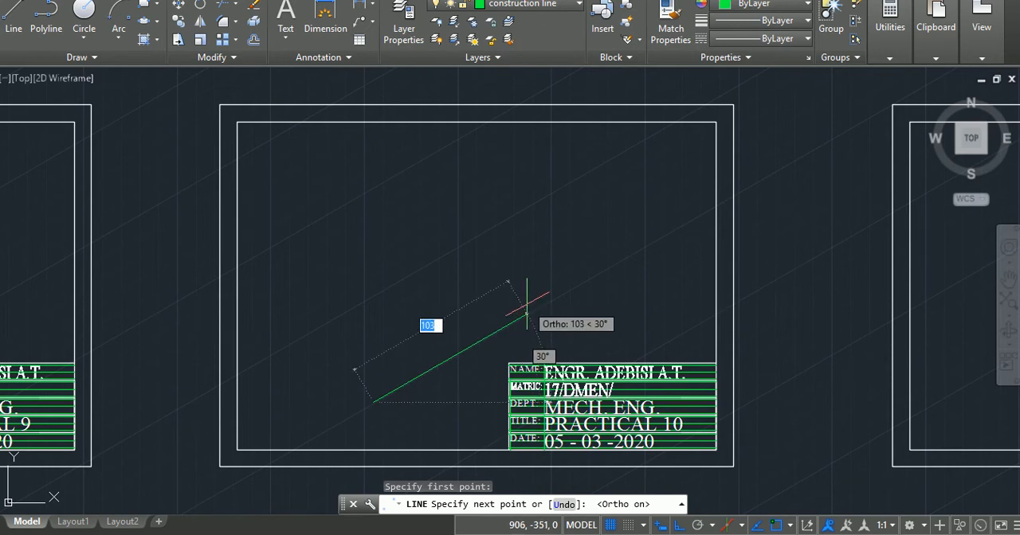
text(65)
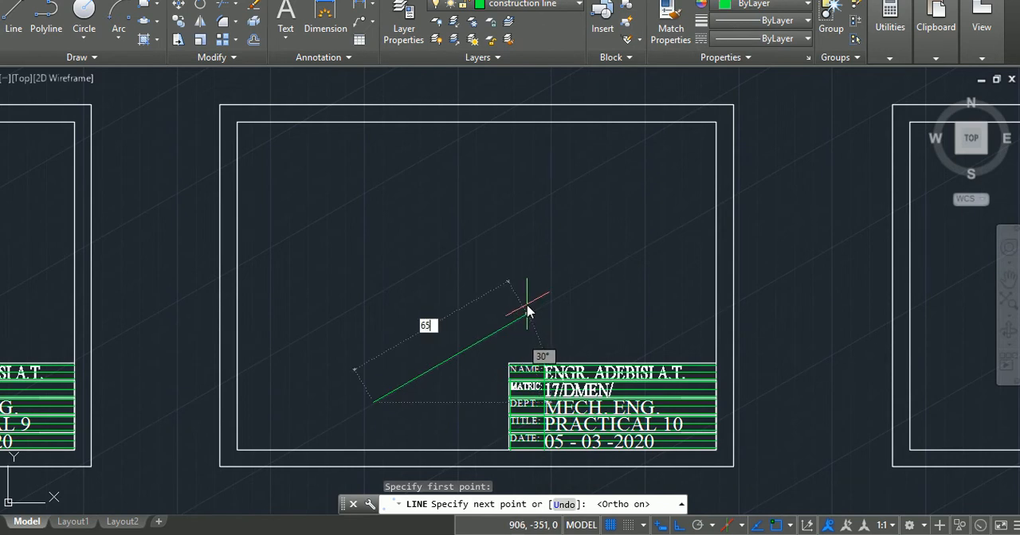
key(Return)
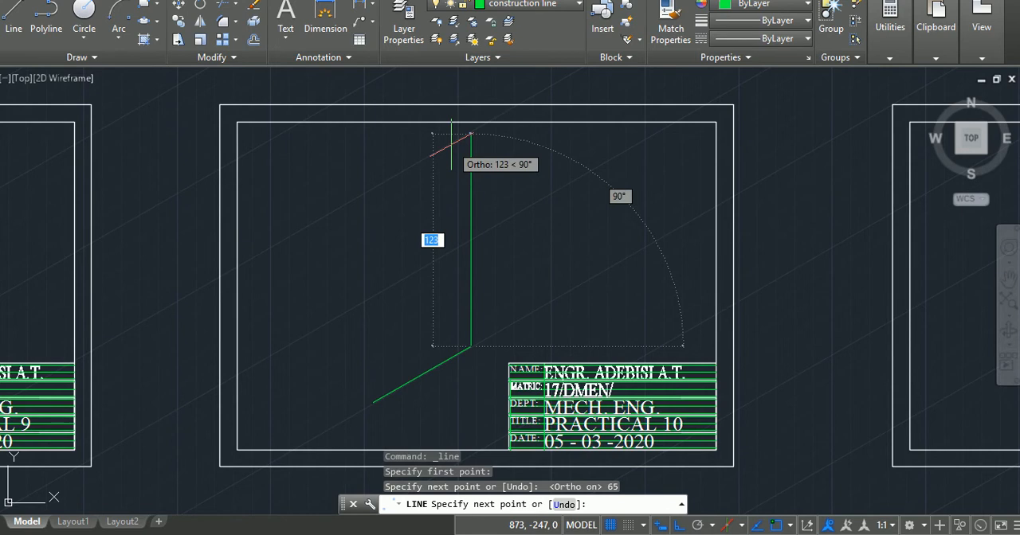
key(Return)
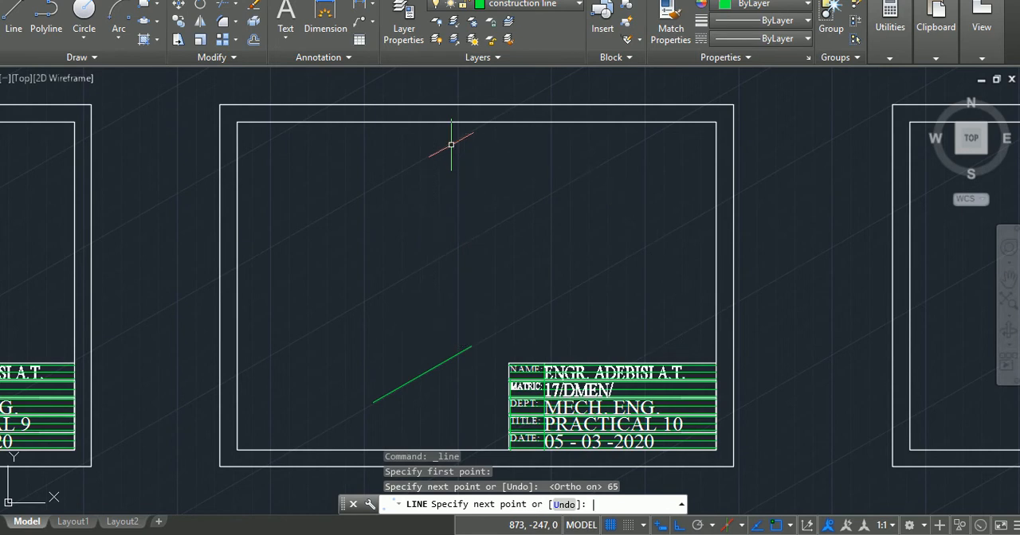
From the lower end of the 65-unit line, draw a 20-unit vertical edge upward, followed by a 45-unit edge at 30°.
key(Return)
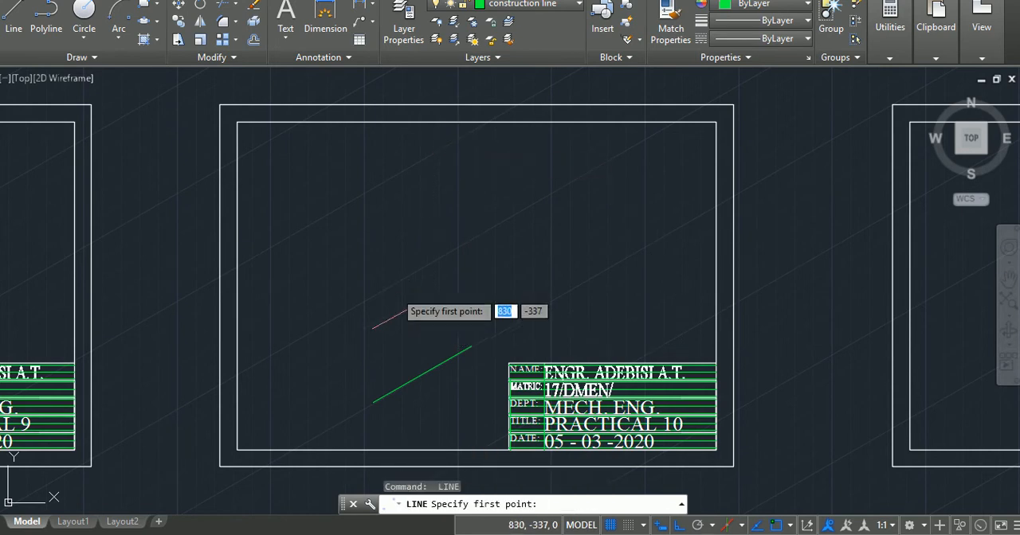
click(372, 402)
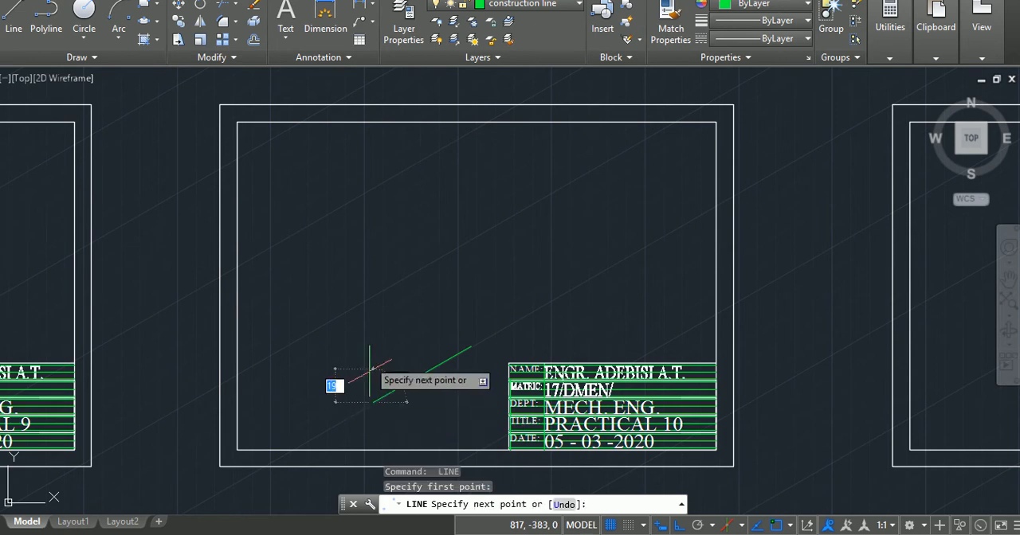
text(2)
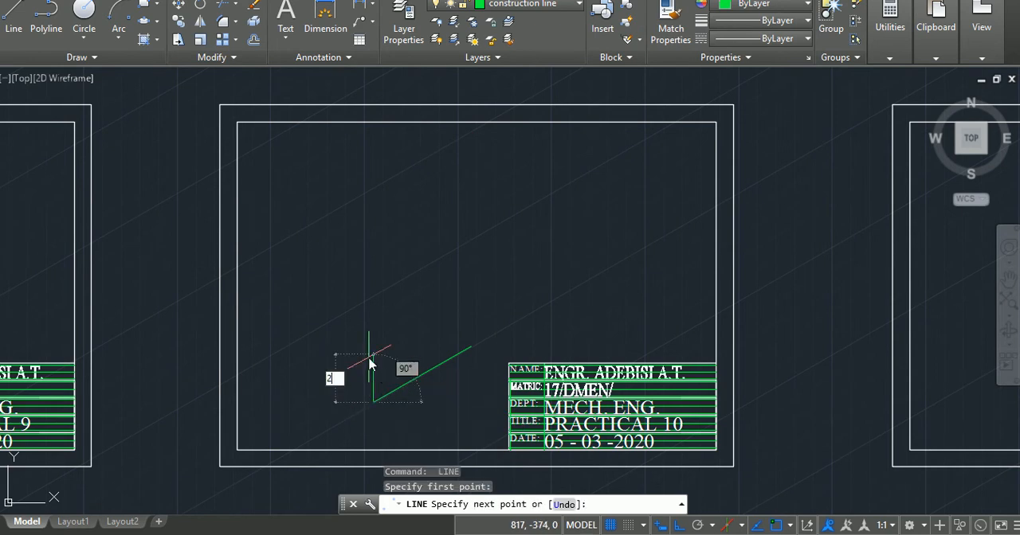
text(0)
key(Return)
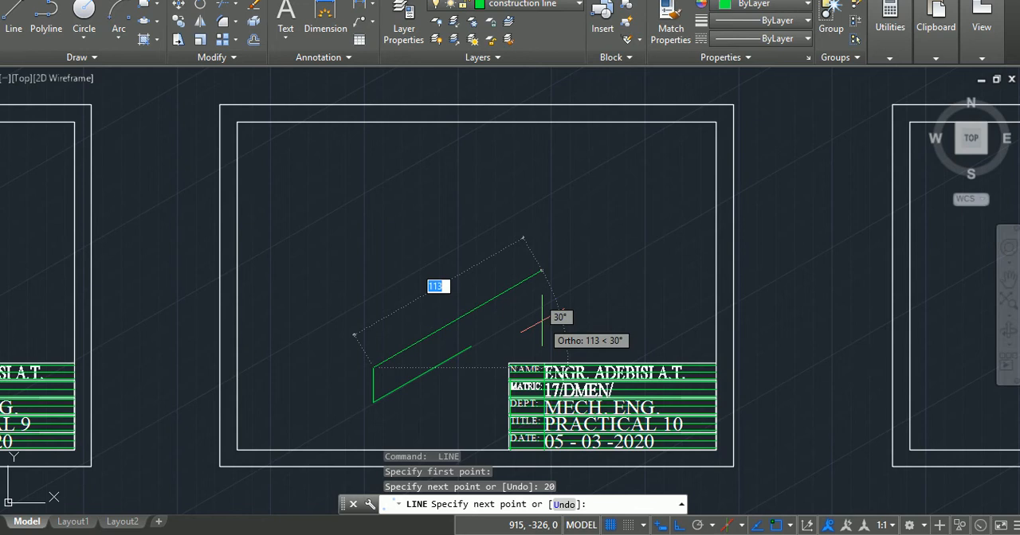
text(45)
key(Return)
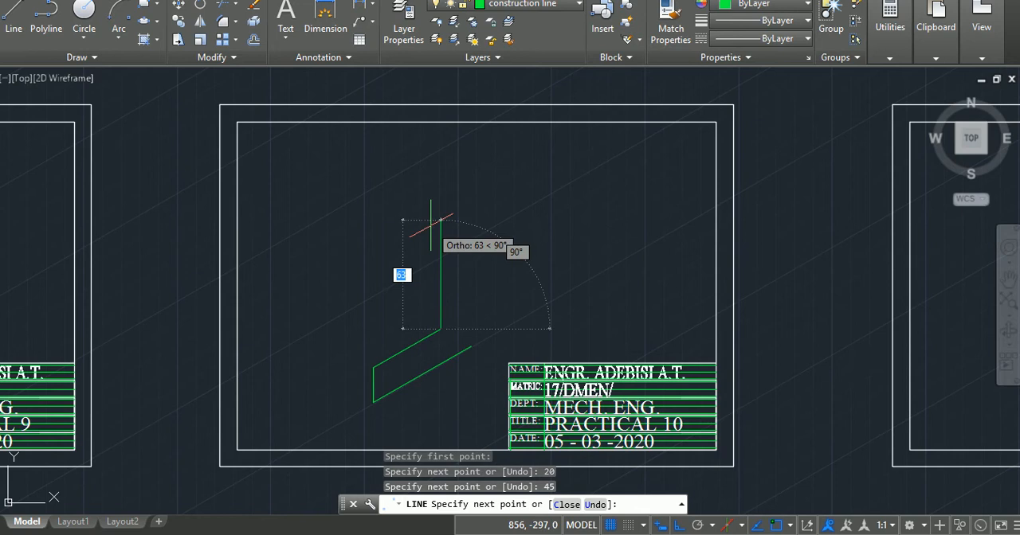
Continue the profile with an 80-unit vertical edge upward and a 70-unit edge at 30°.
text(80)
key(Return)
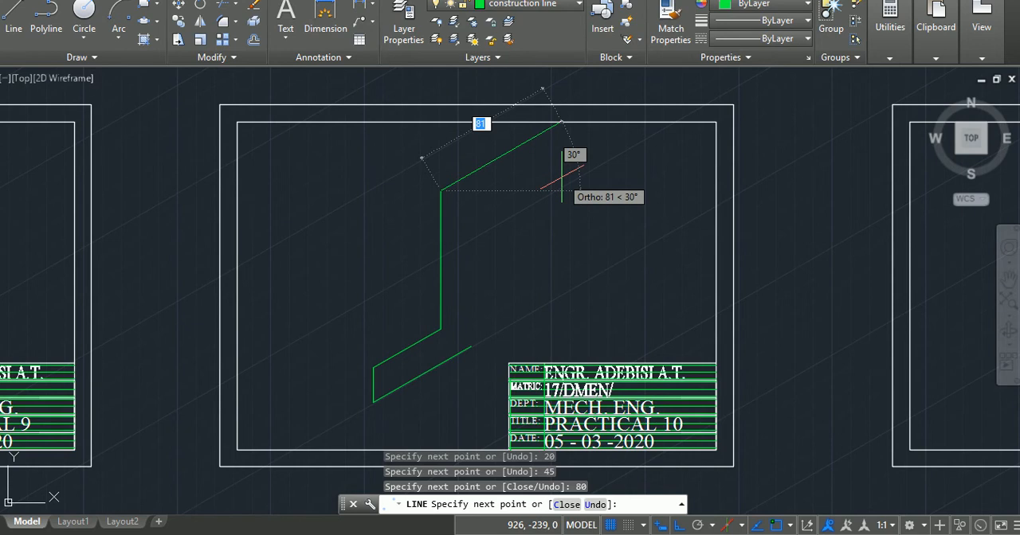
text(70)
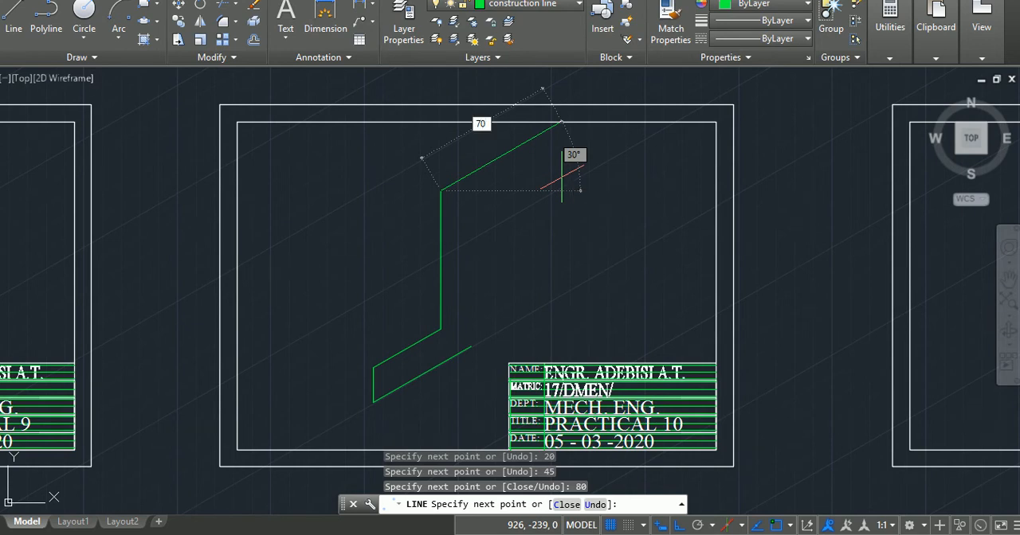
key(Return)
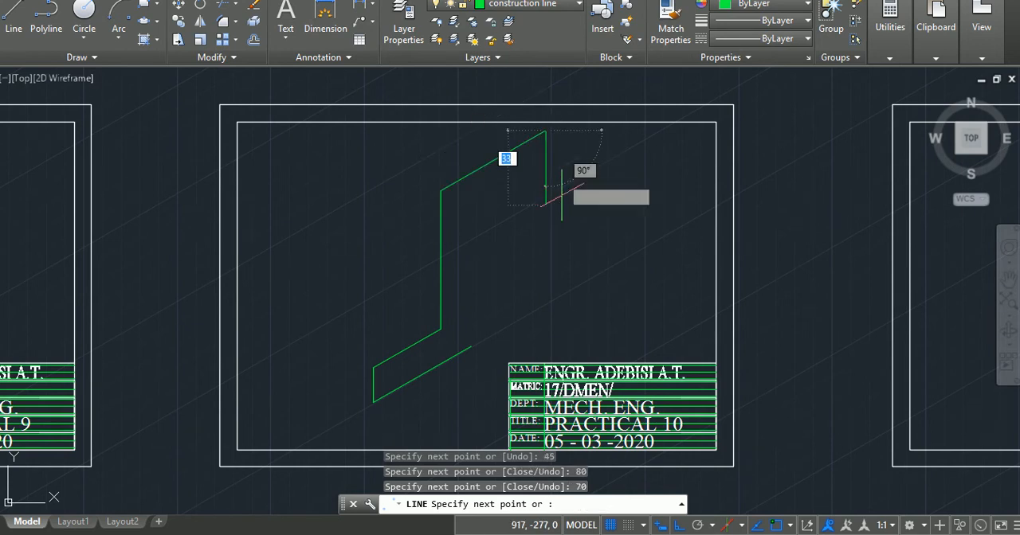
Close the profile with edges 20 units down and 50 units back parallel to the top, ending vertically at the 65-unit line's free end.
text(20)
key(Return)
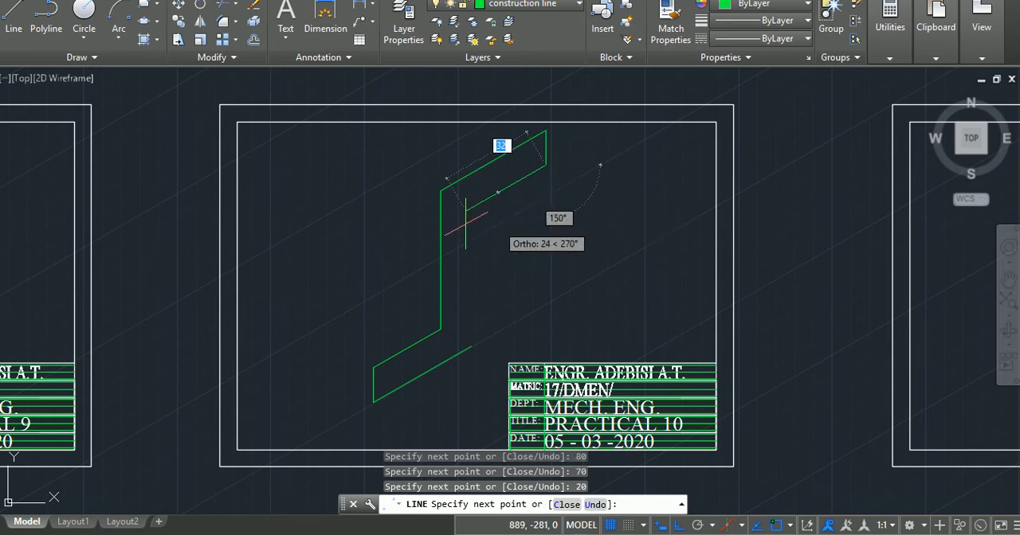
text(5)
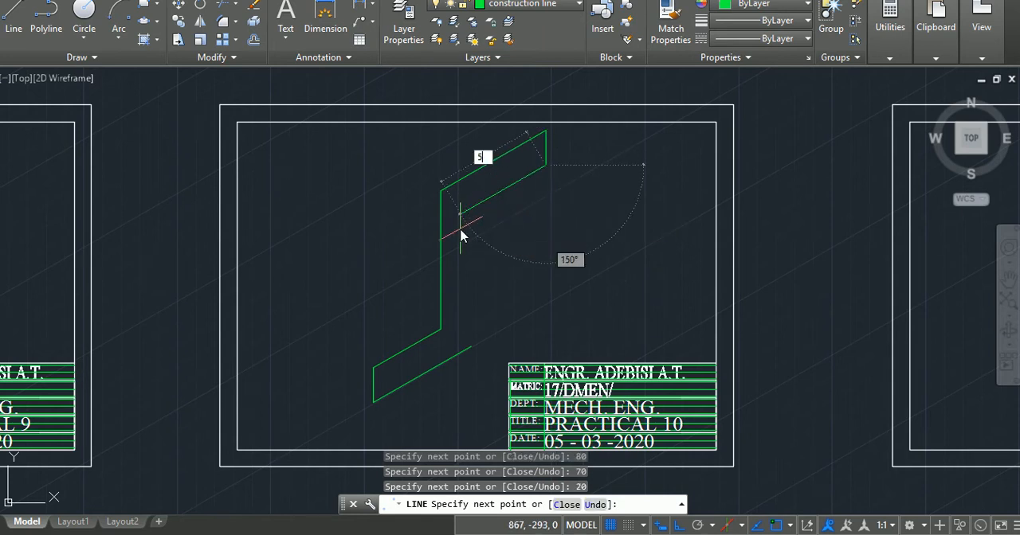
text(0)
key(Return)
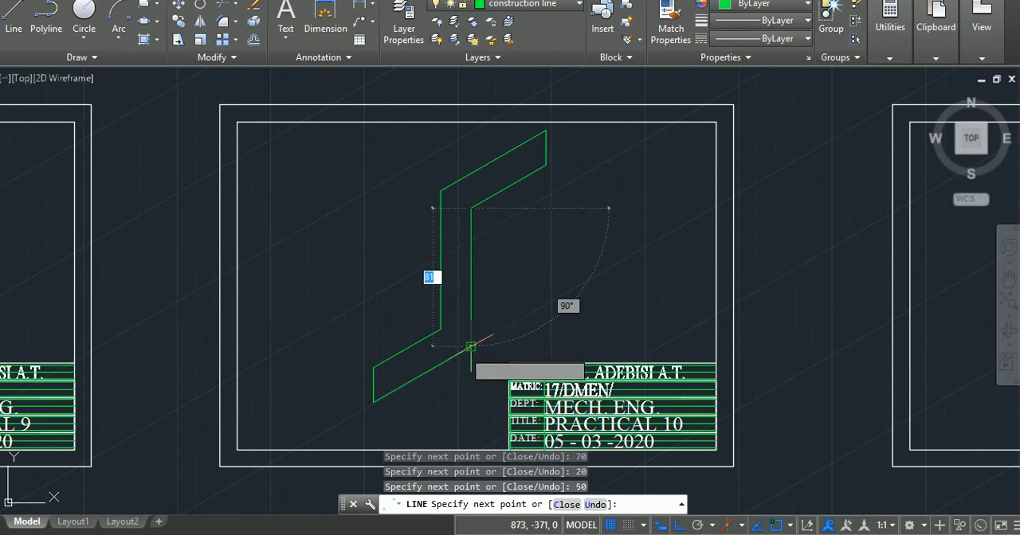
click(471, 345)
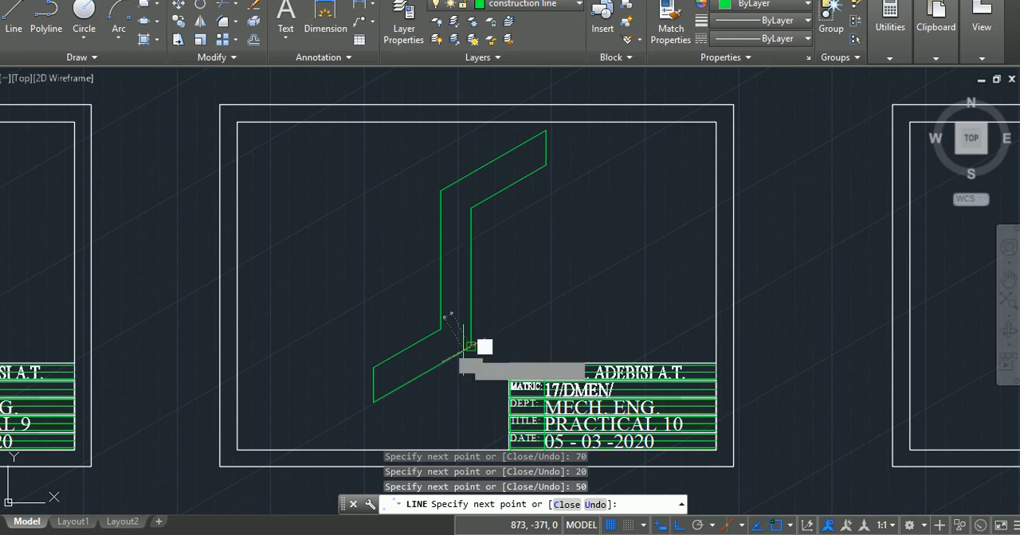
key(Return)
On the left isoplane, draw the base's side face from the lowest corner: 70 units at 150°, 20 units up, and 70 units back.
text(l)
key(Return)
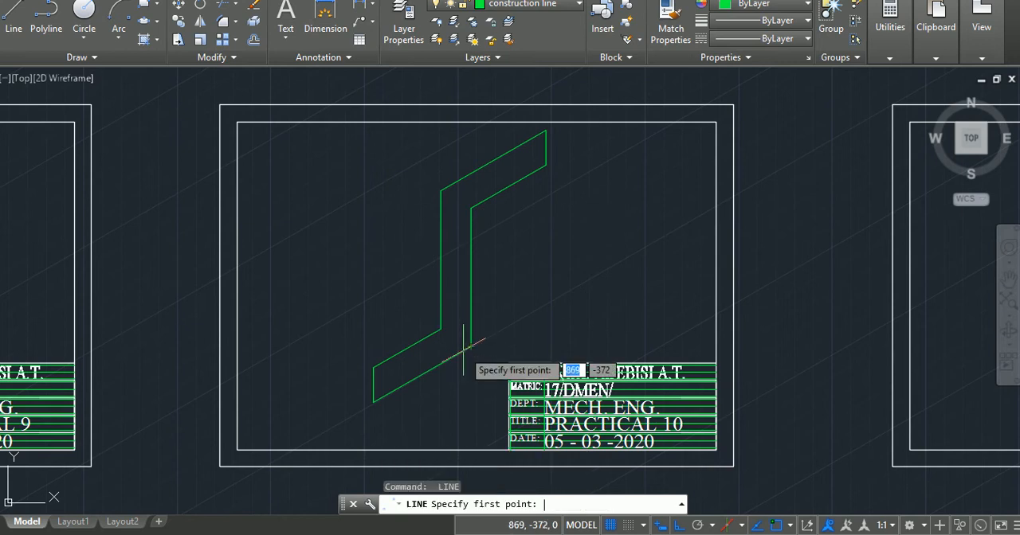
click(372, 402)
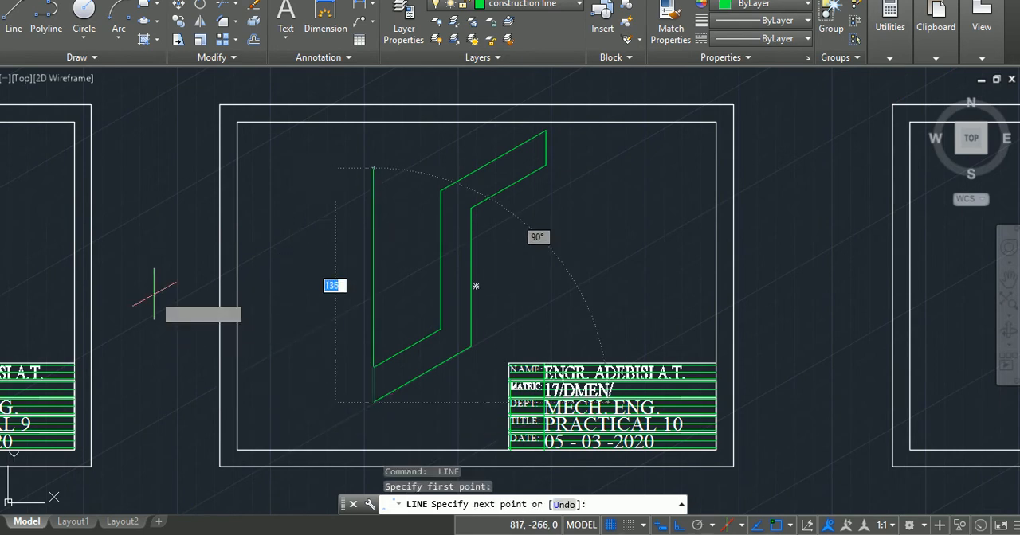
key(F5)
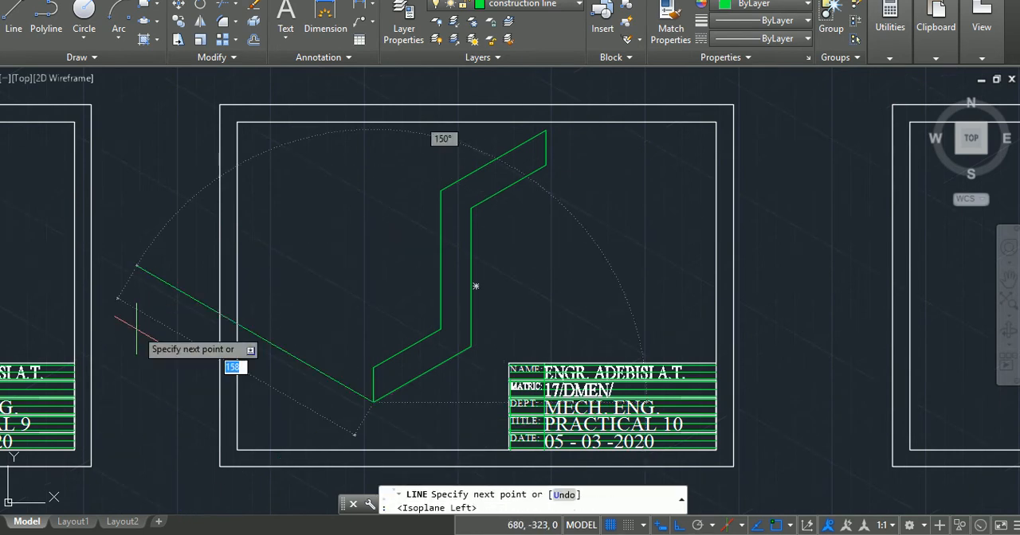
text(70)
key(Return)
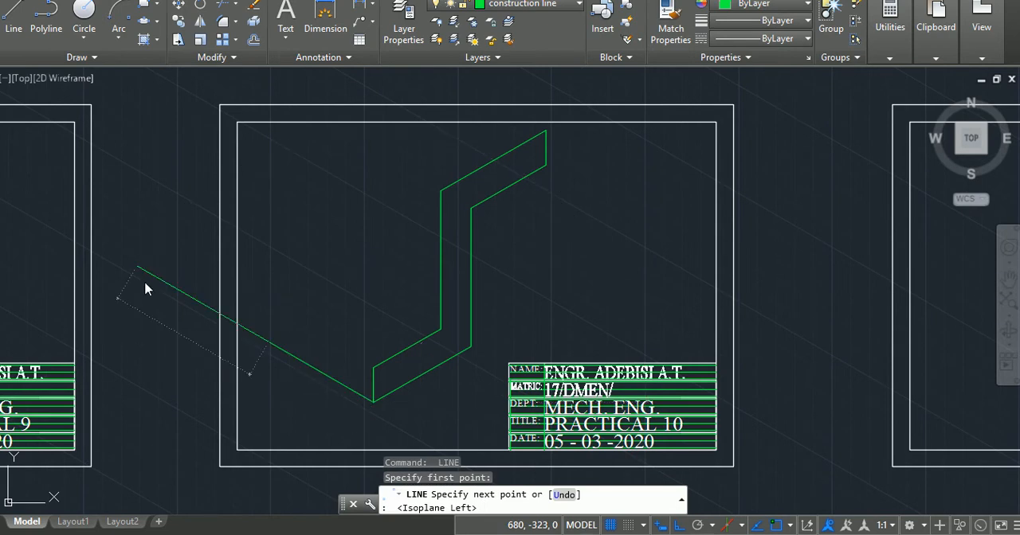
text(20)
key(Return)
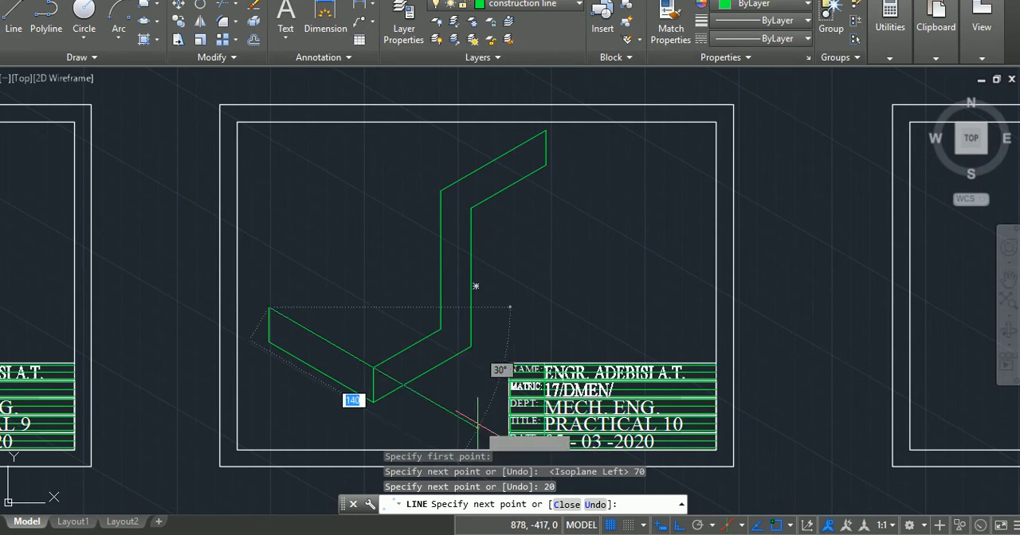
text(7)
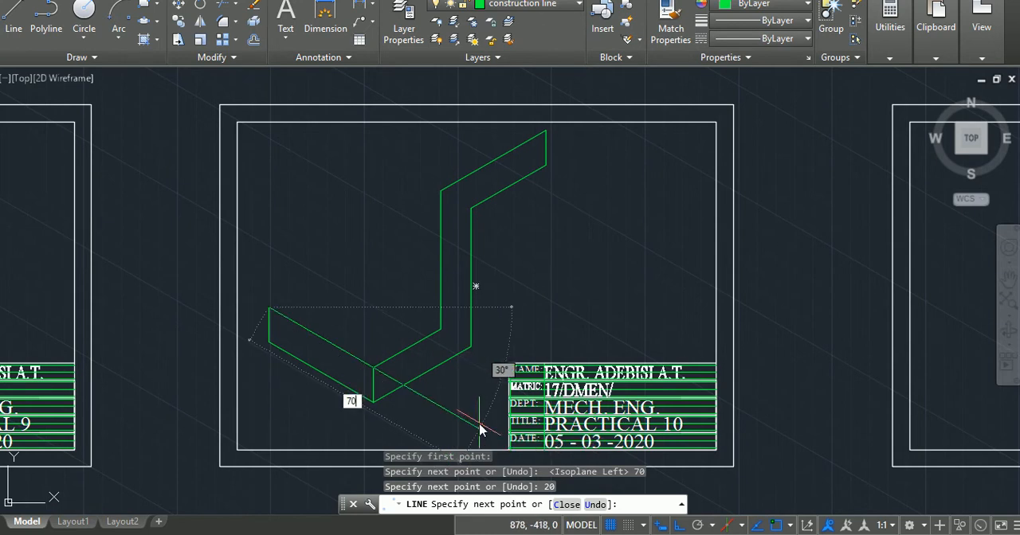
text(0)
key(Return)
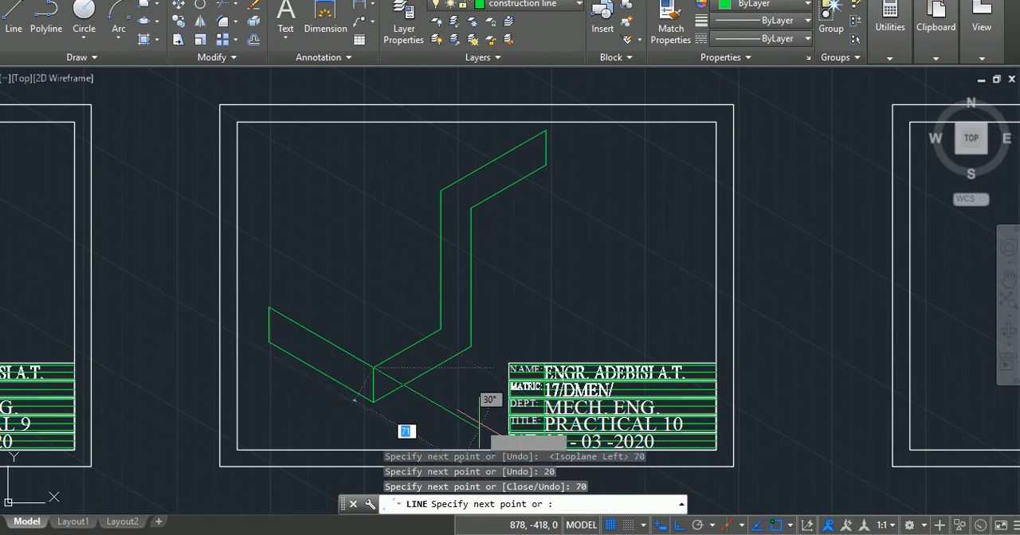
key(Return)
key(Return)
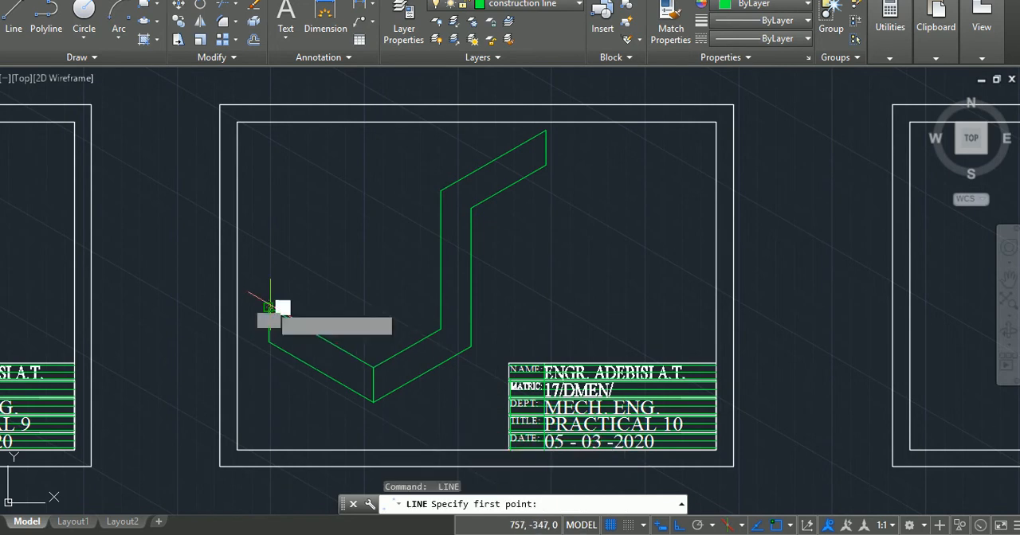
On the top isoplane, complete the base's top face with a 45-unit edge at 30° and an edge to the foot of the upright.
click(268, 307)
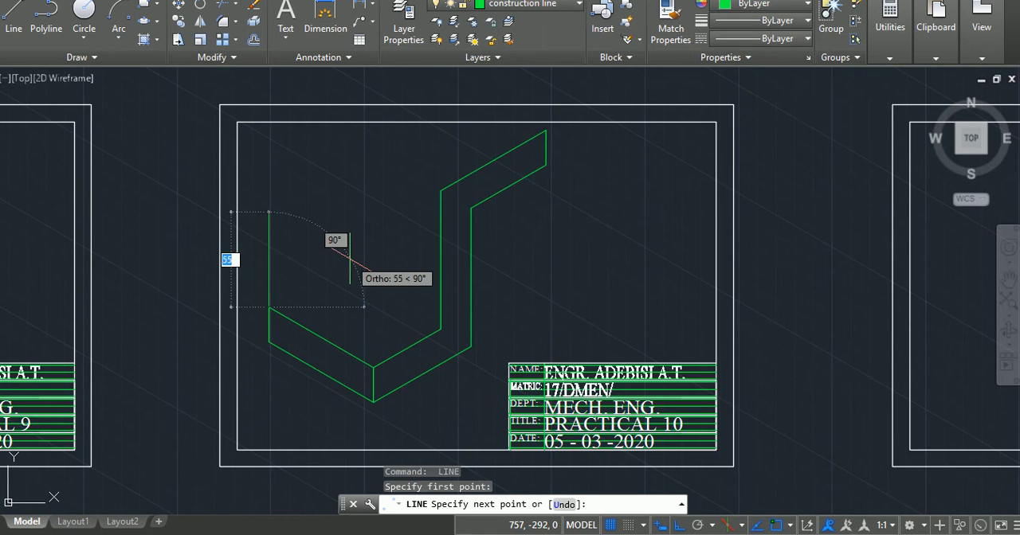
key(F5)
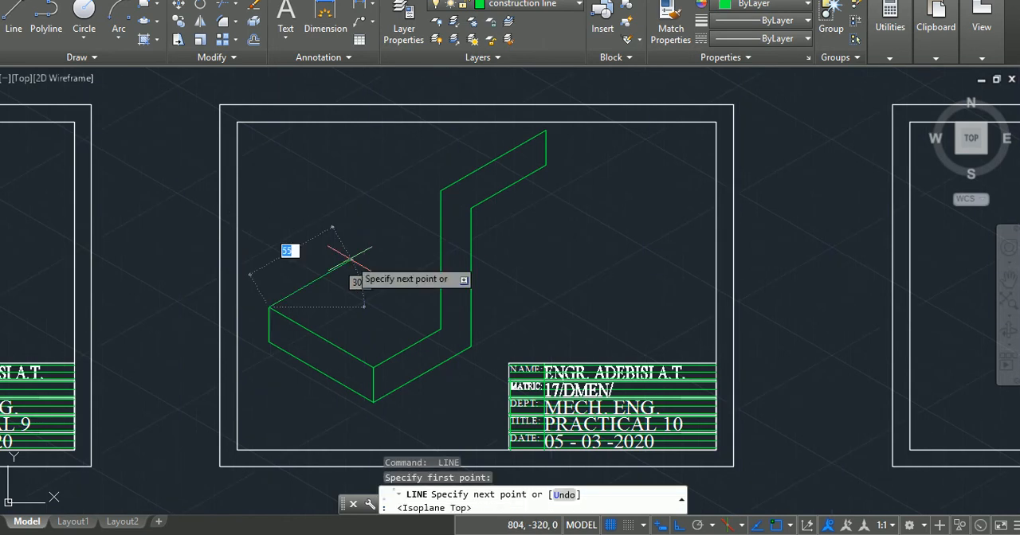
text(45)
key(Return)
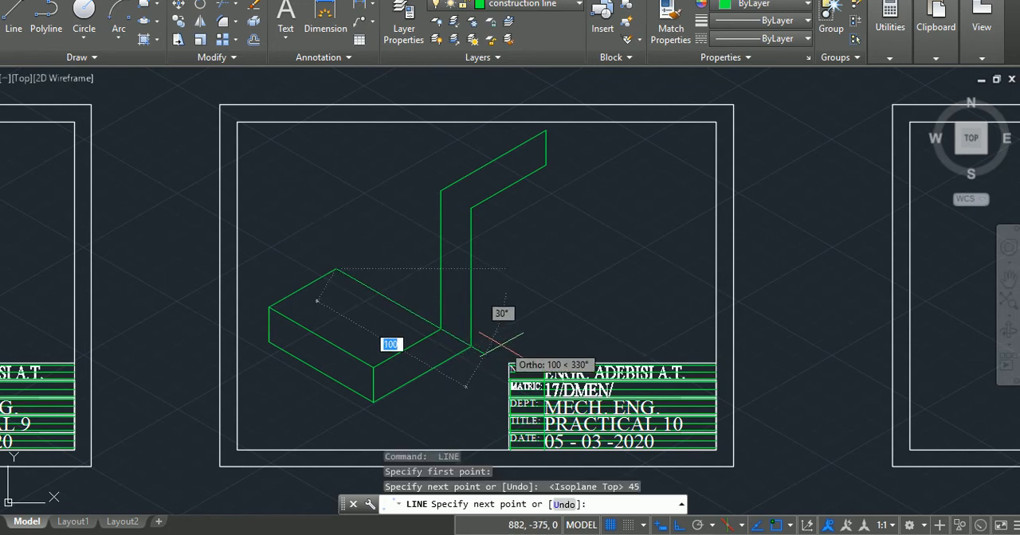
click(441, 328)
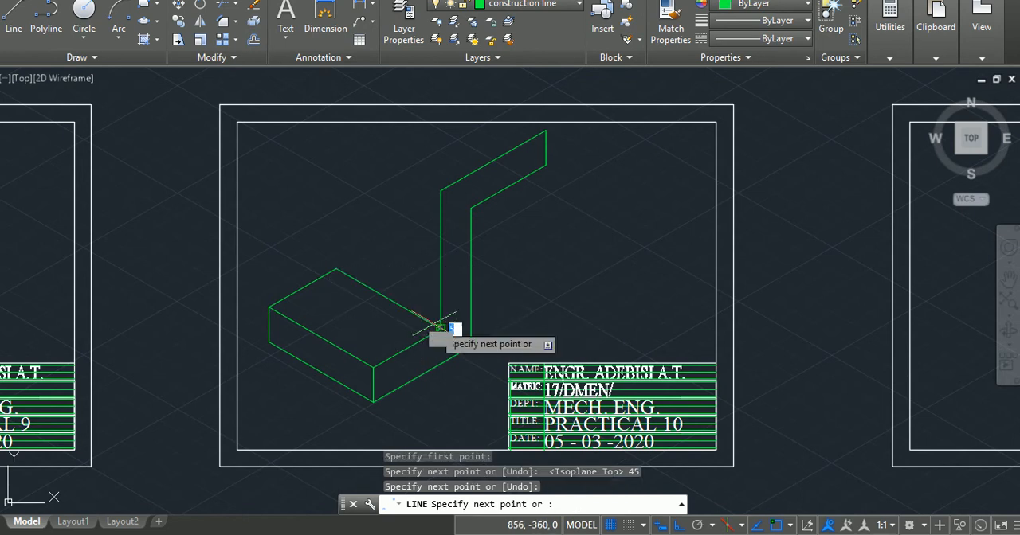
key(Return)
key(Return)
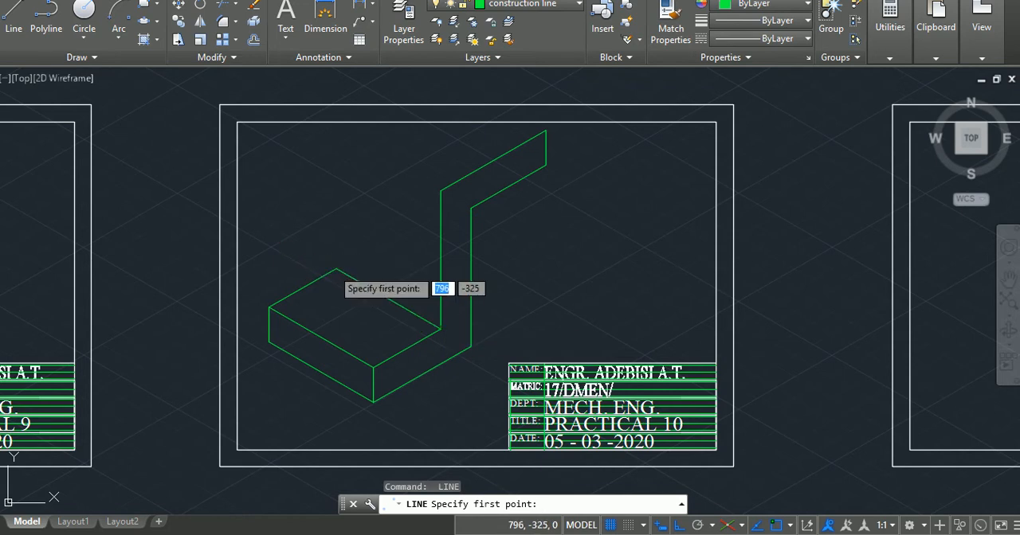
On the right isoplane, draw an 80-unit vertical edge from the base's back corner and join its top to the upright's upper corner.
click(336, 269)
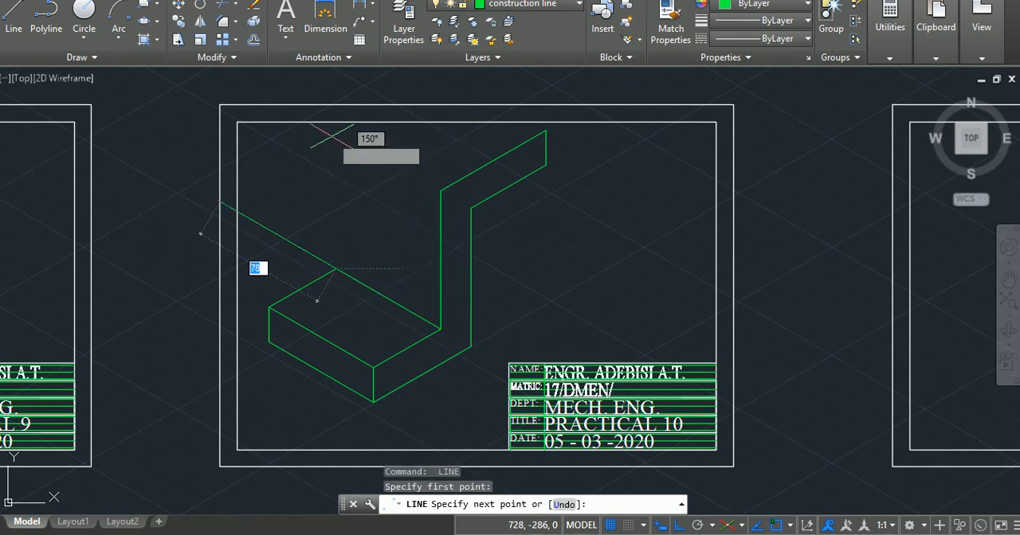
key(F5)
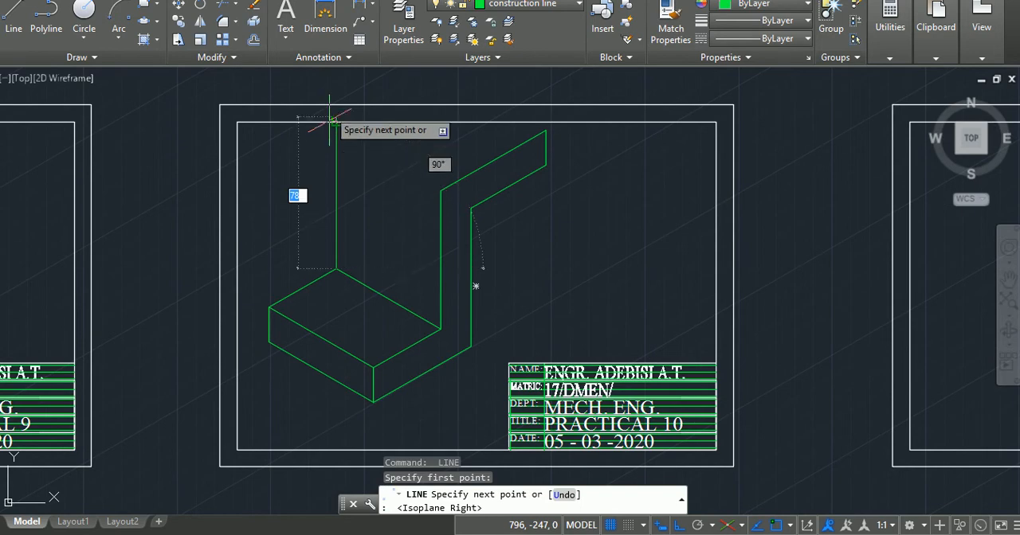
text(8)
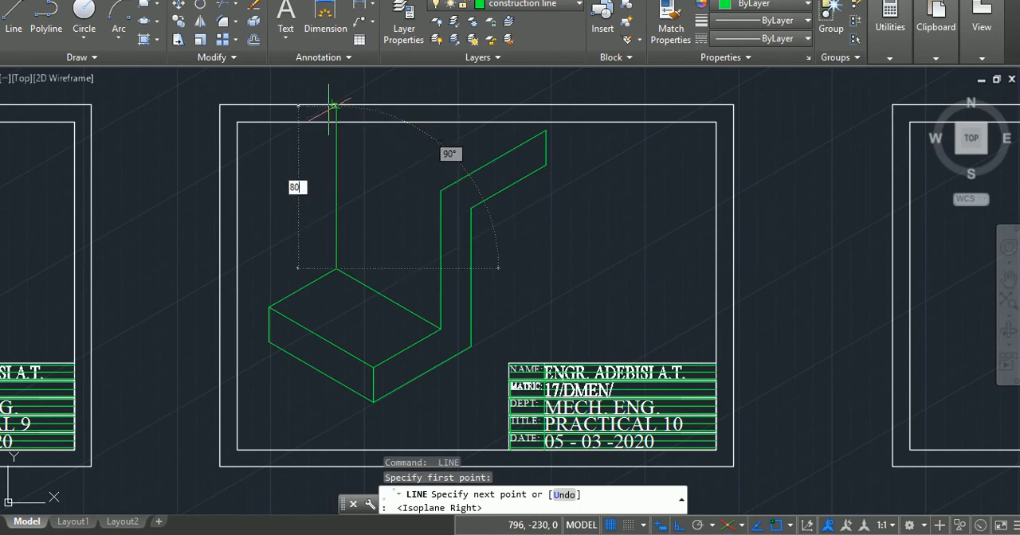
key(Return)
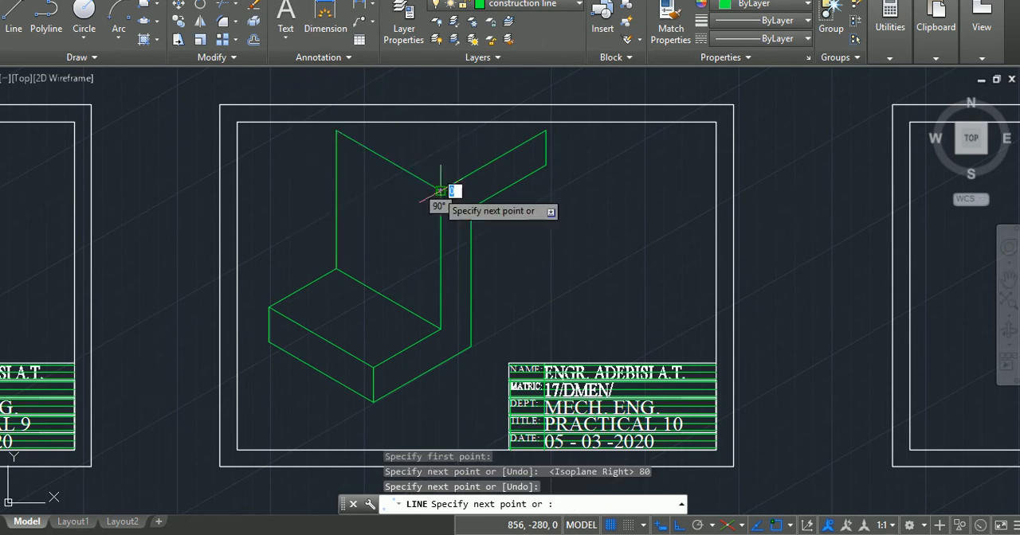
click(442, 191)
key(Return)
key(Return)
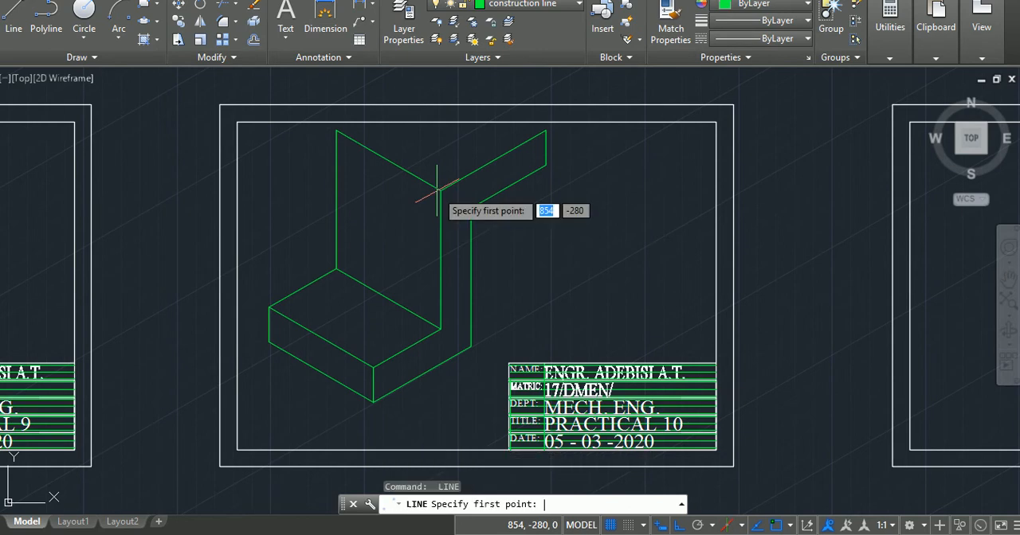
Complete the top face from the upright's upper back corner with 70 units at 30° and a left-isoplane edge to the arm's upper end.
click(336, 129)
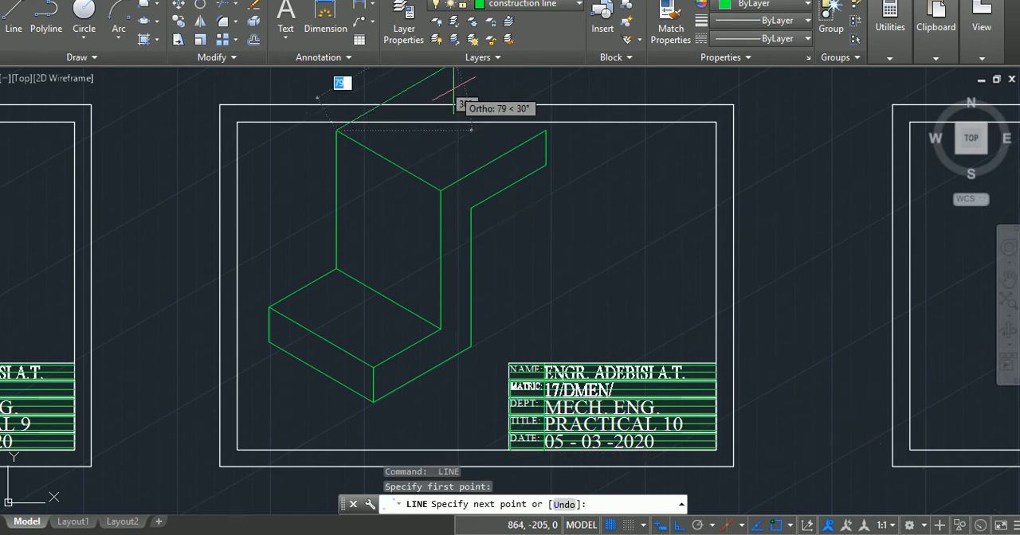
text(7)
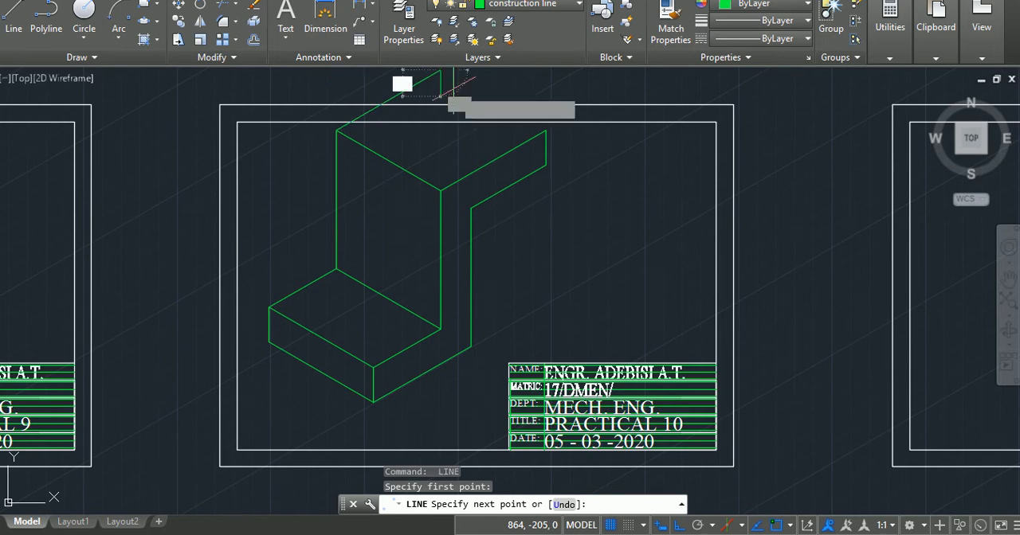
key(Return)
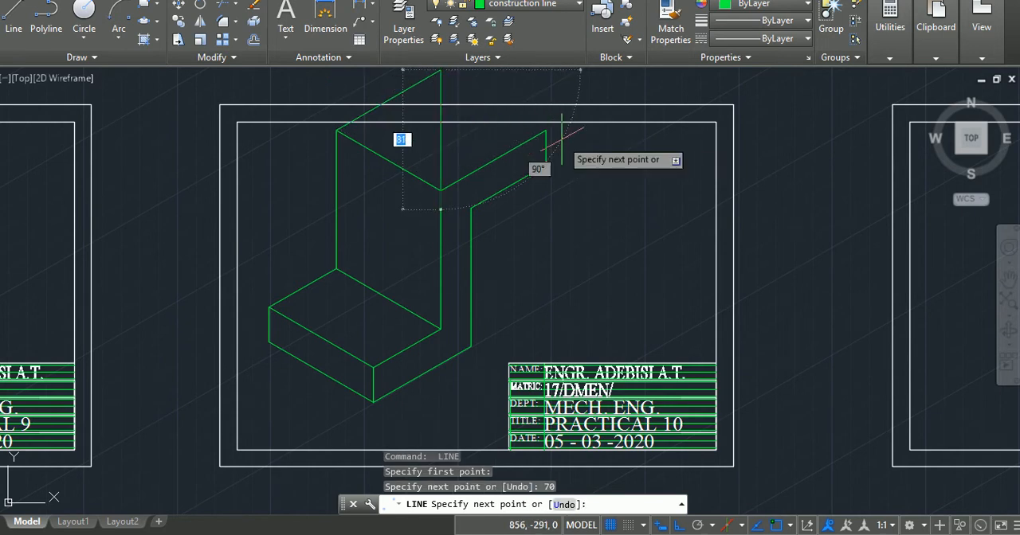
key(F5)
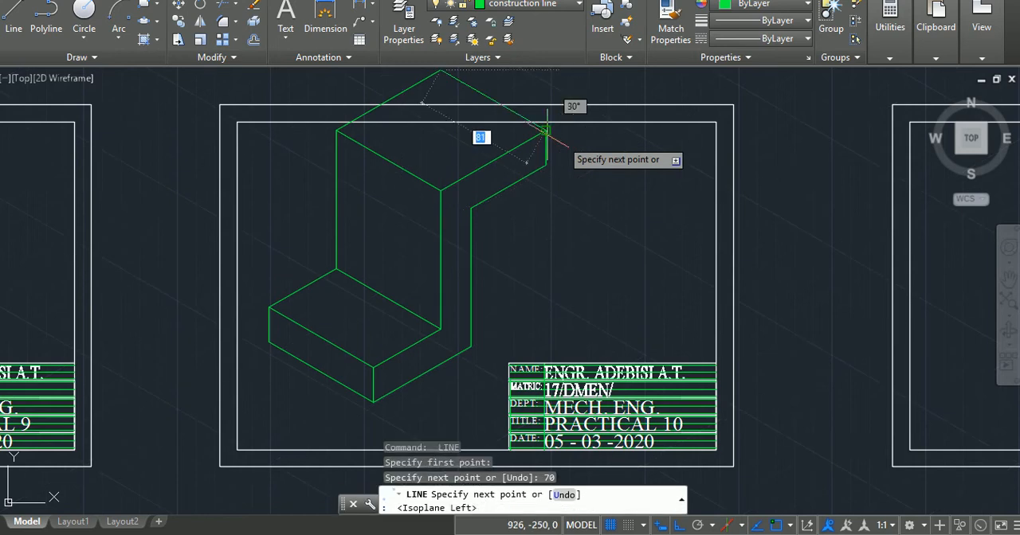
click(544, 130)
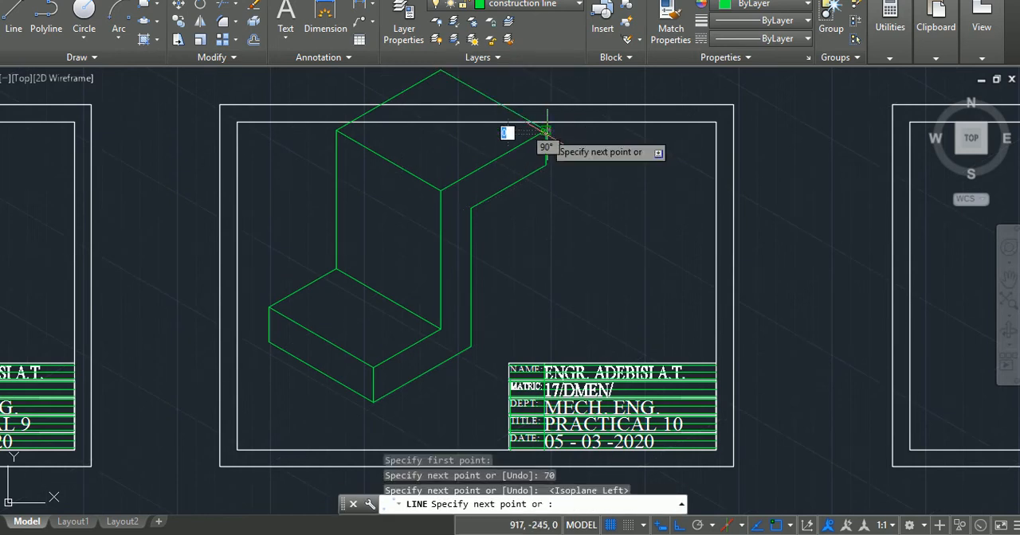
key(Return)
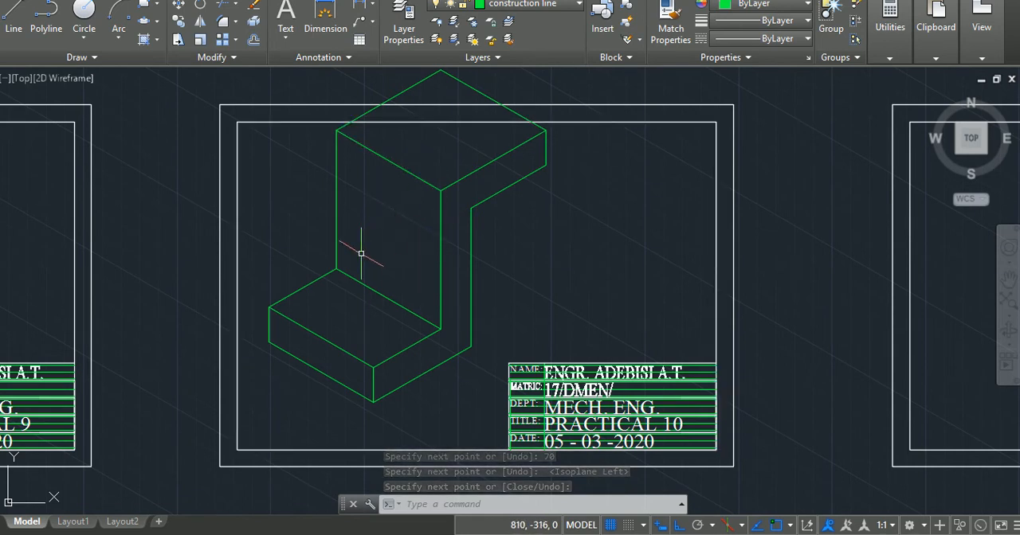
Draw a 28-unit line at 150° along the upright's foot, starting from its lower front corner.
text(l)
key(Return)
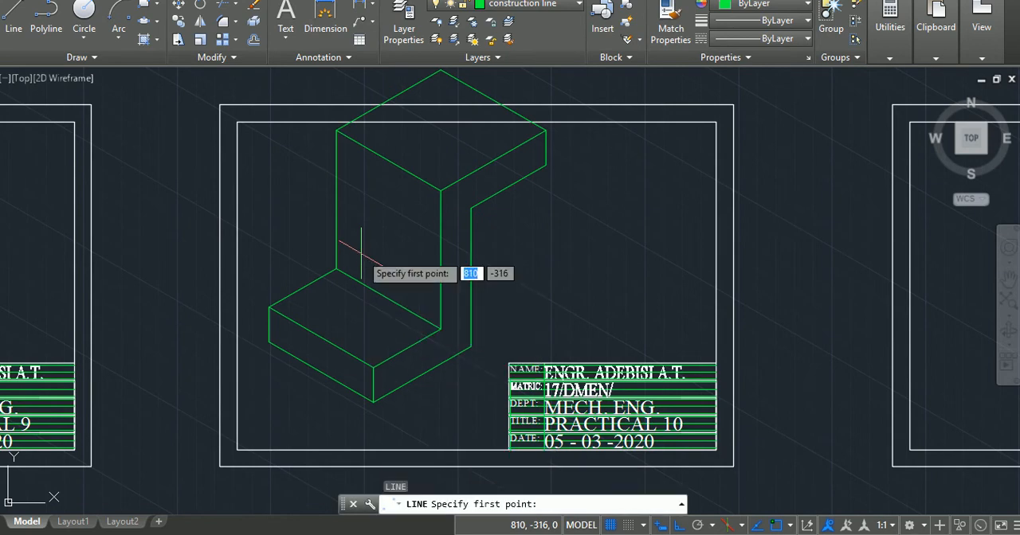
click(440, 329)
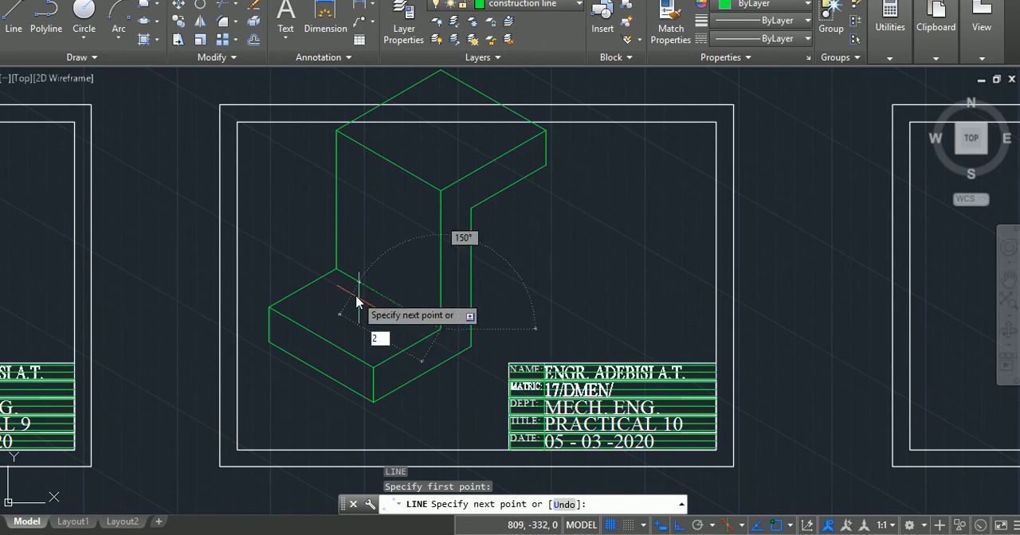
text(28)
key(Return)
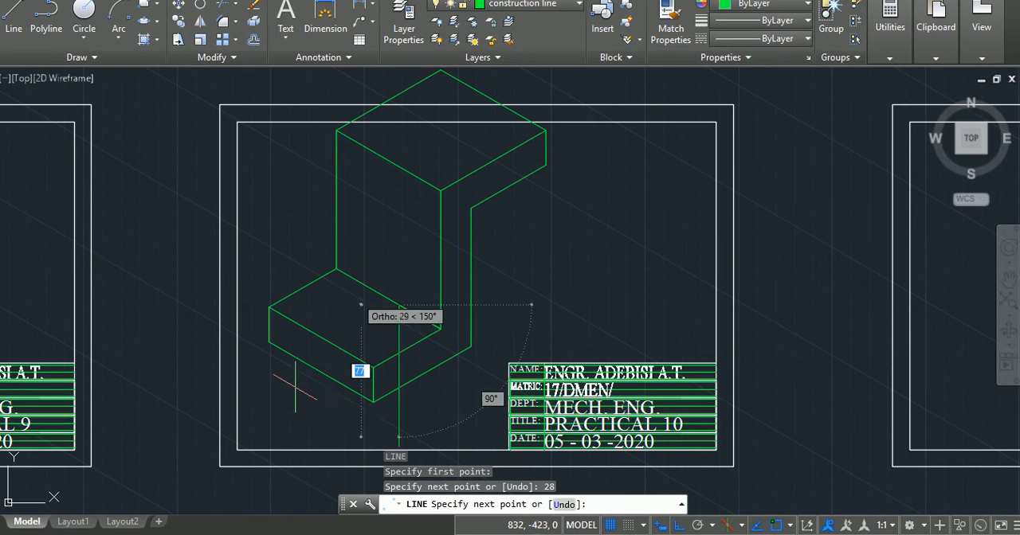
On the top isoplane, continue the rib's footprint 35 units forward across the base and 14 units at 150°.
key(F5)
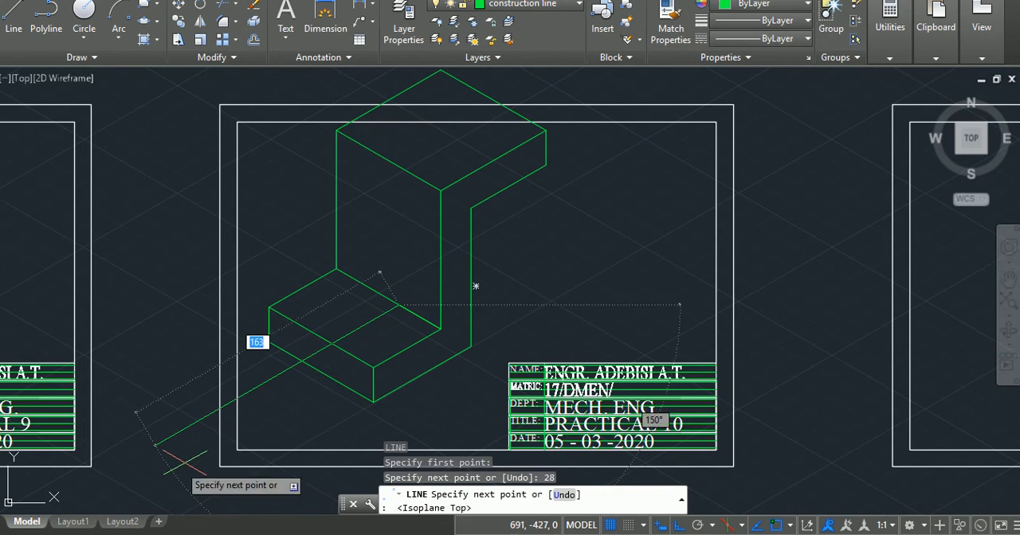
text(35)
key(Return)
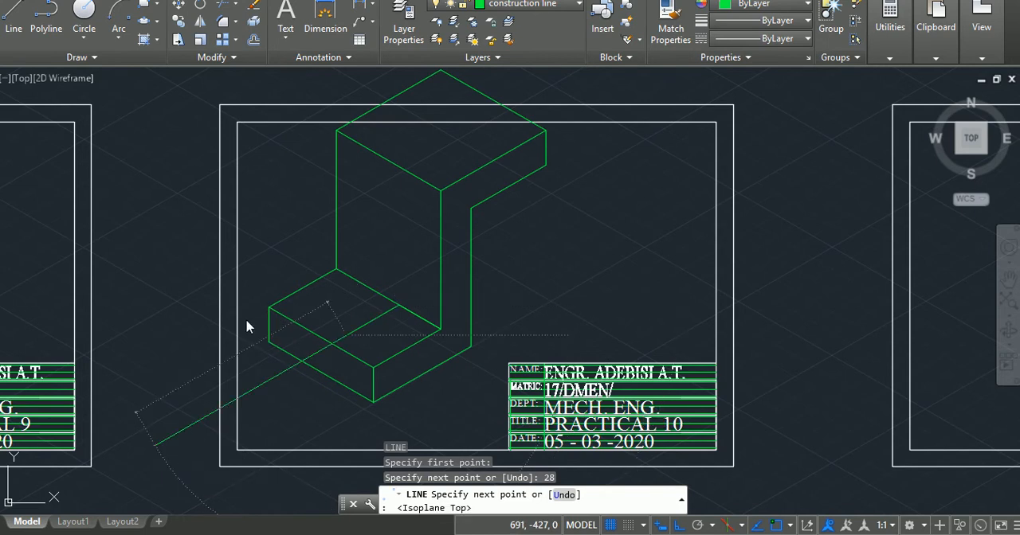
key(Return)
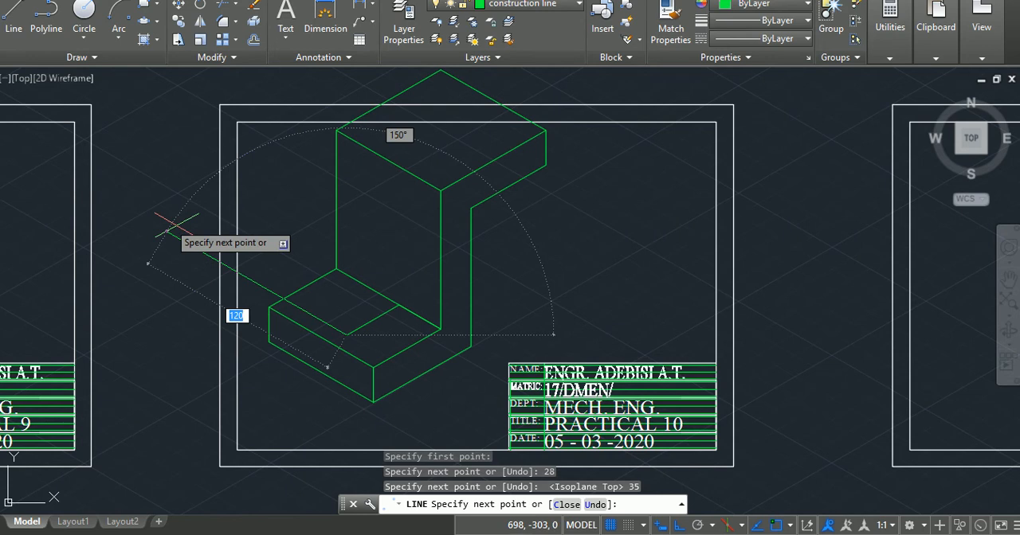
text(14)
key(Return)
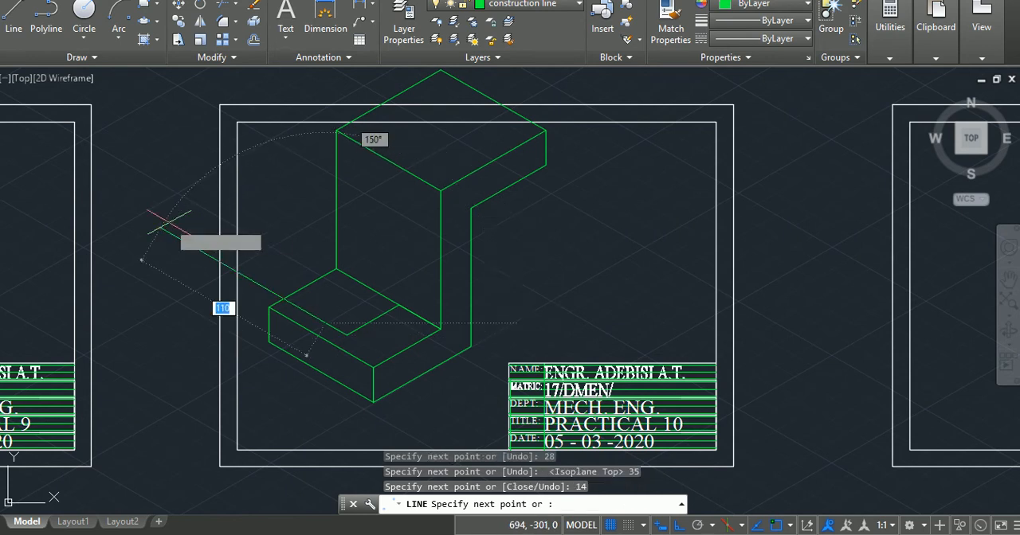
key(Return)
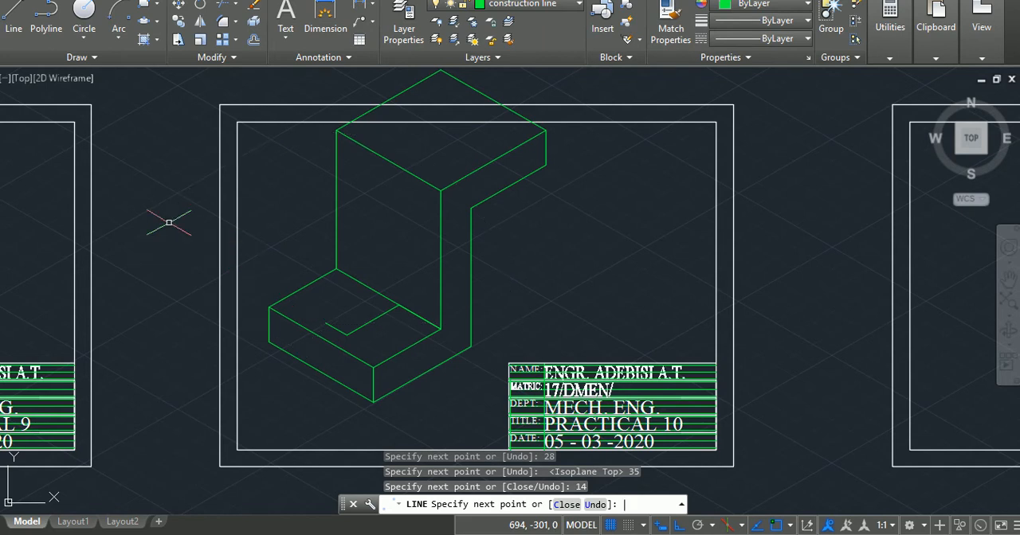
From the 28-unit line's end, draw 60 units straight up on the right isoplane and 14 units at 150° on the left isoplane.
text(l)
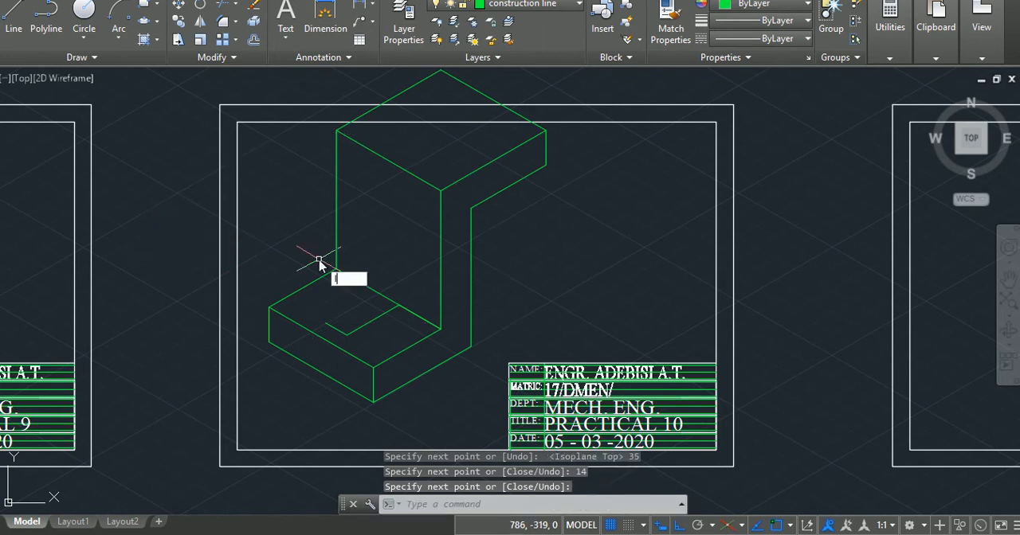
key(Return)
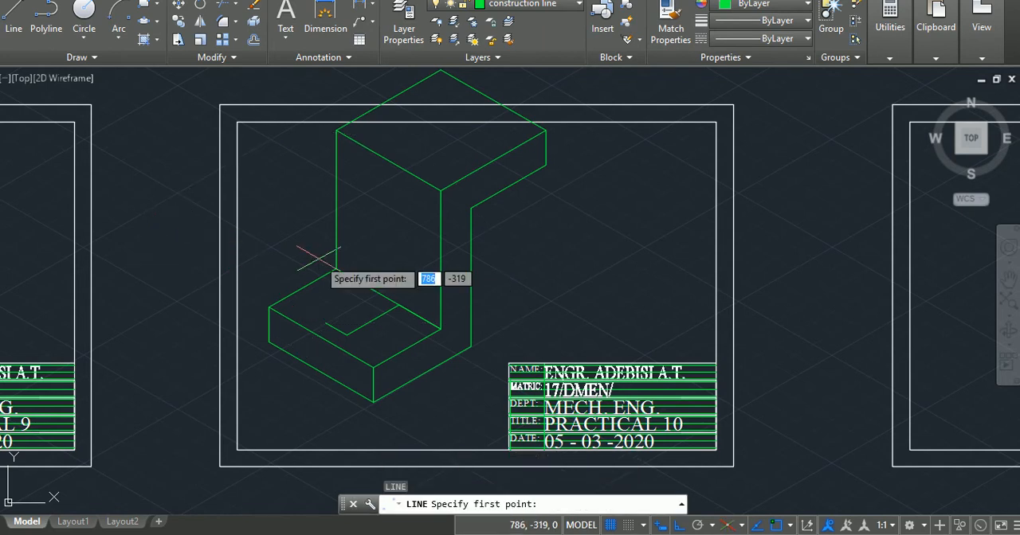
click(398, 305)
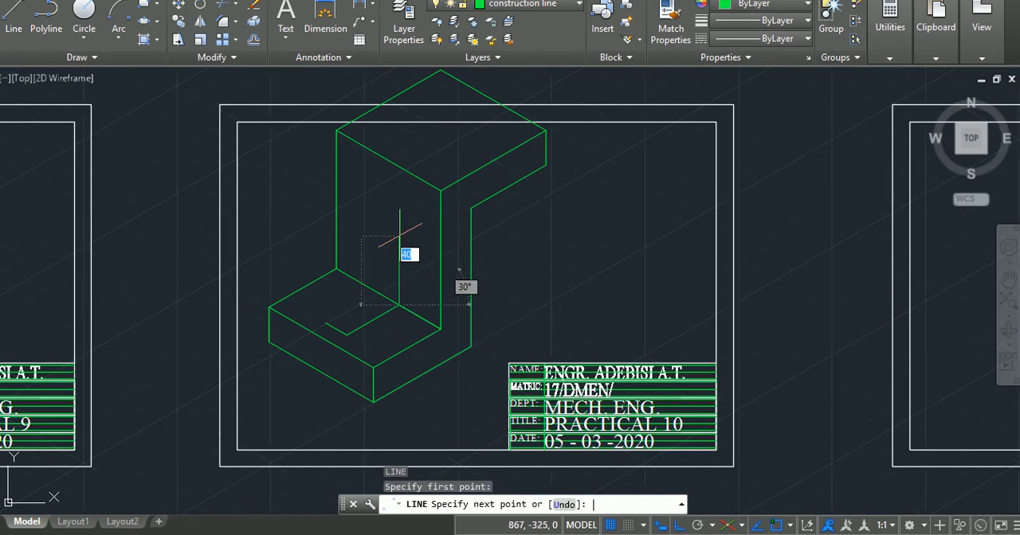
key(F5)
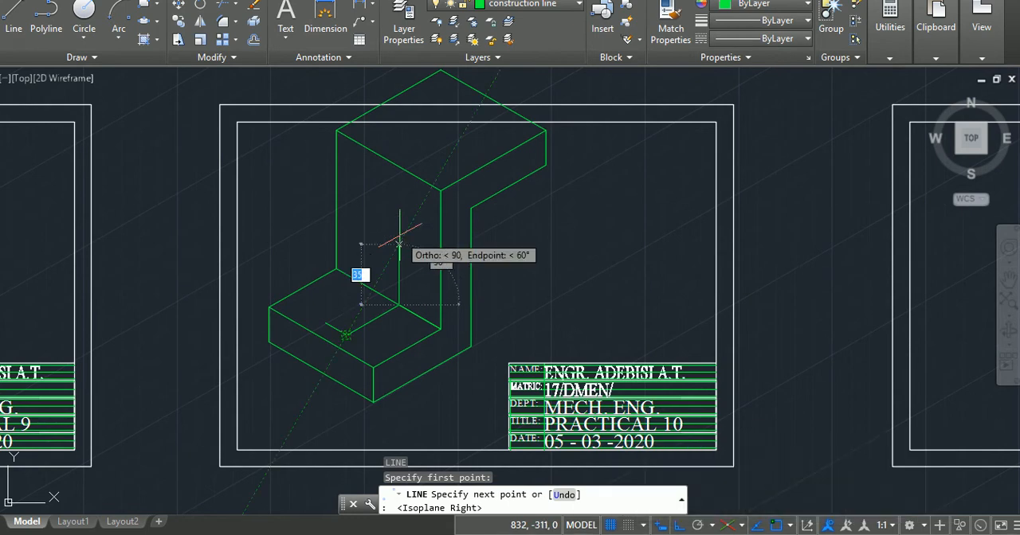
text(60)
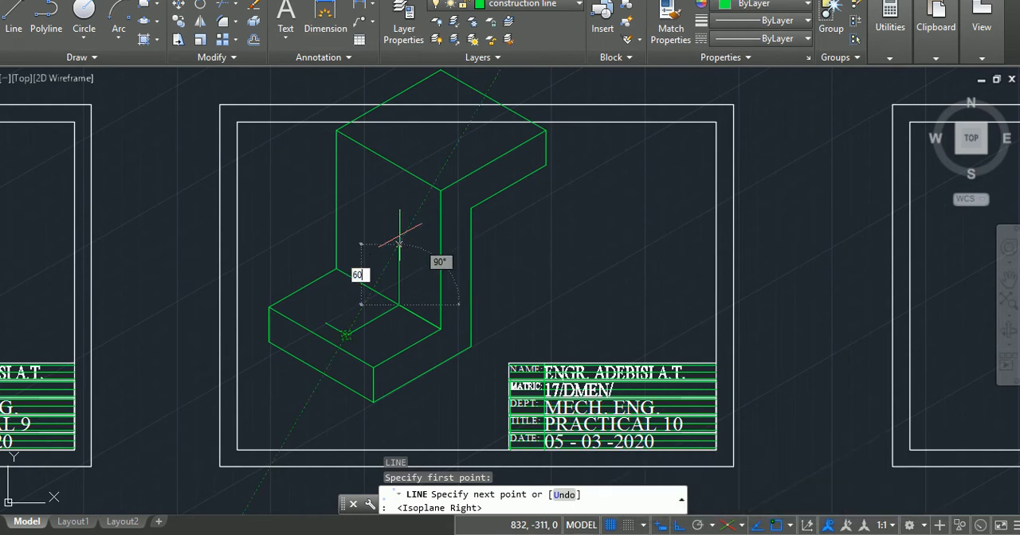
key(Return)
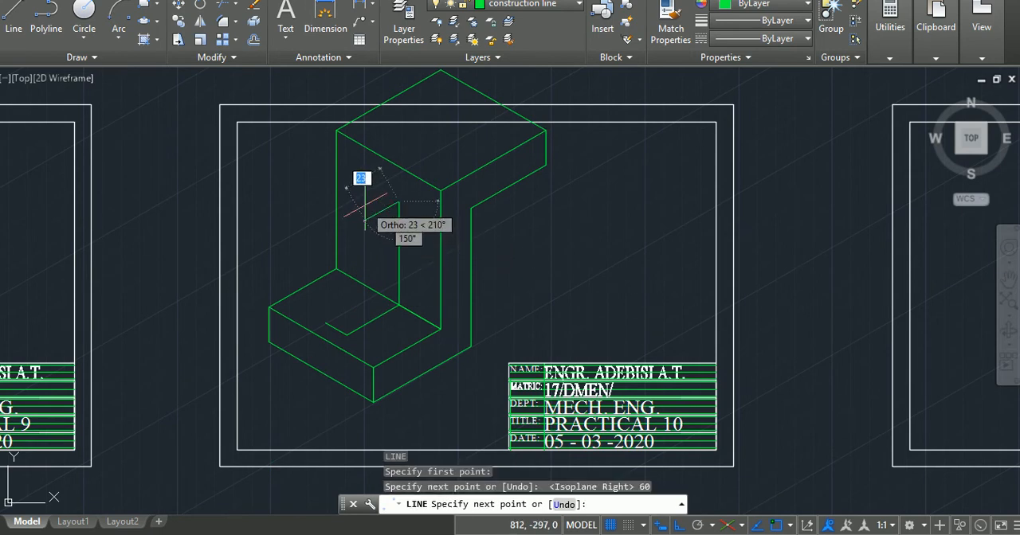
key(F5)
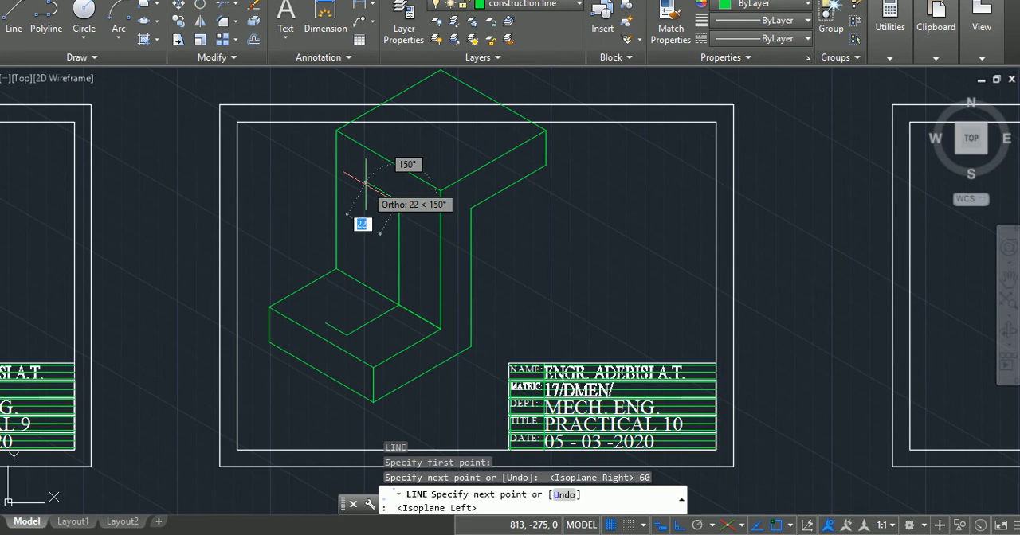
text(14)
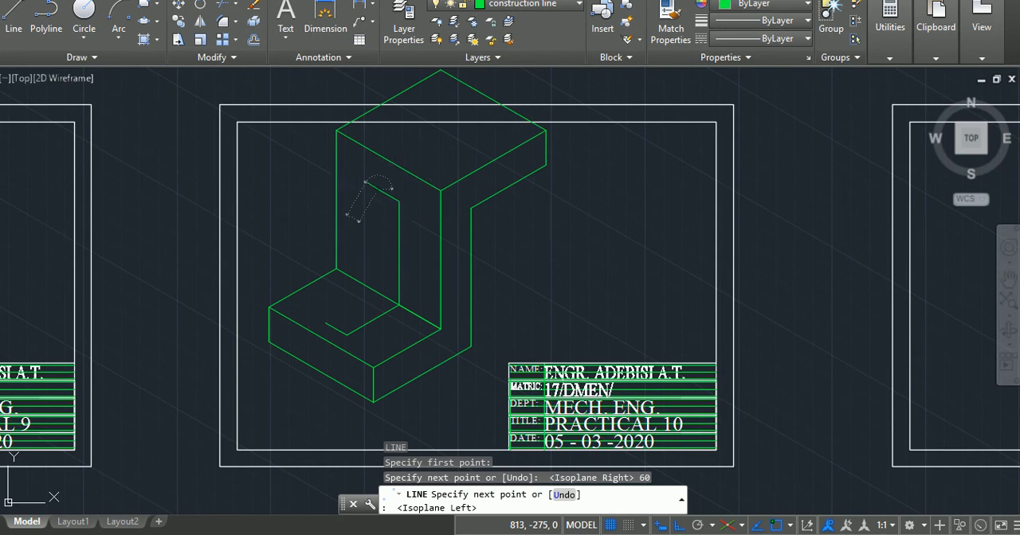
key(Return)
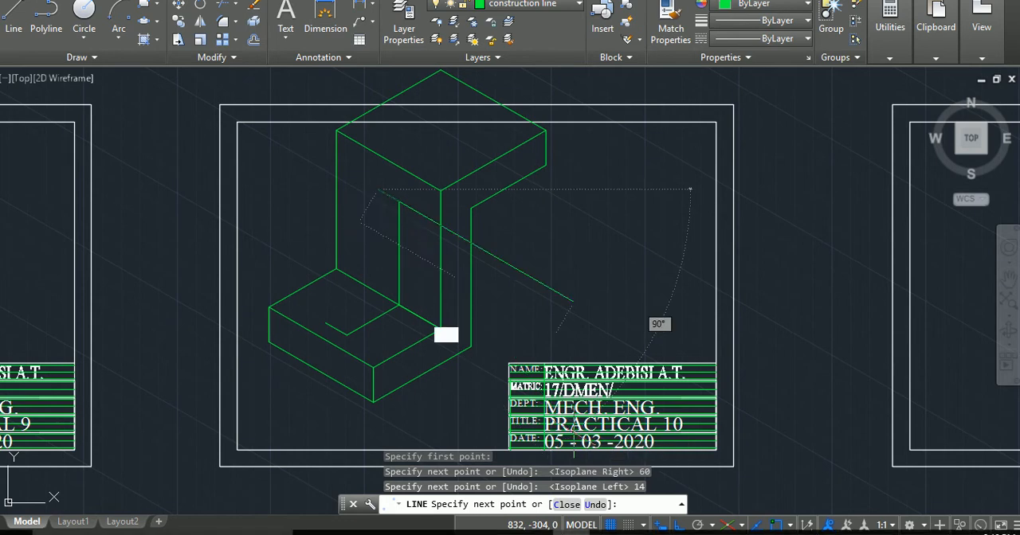
With ortho off, draw the rib's two sloping edges between its 14-unit top edge and the matching footprint corners.
click(681, 525)
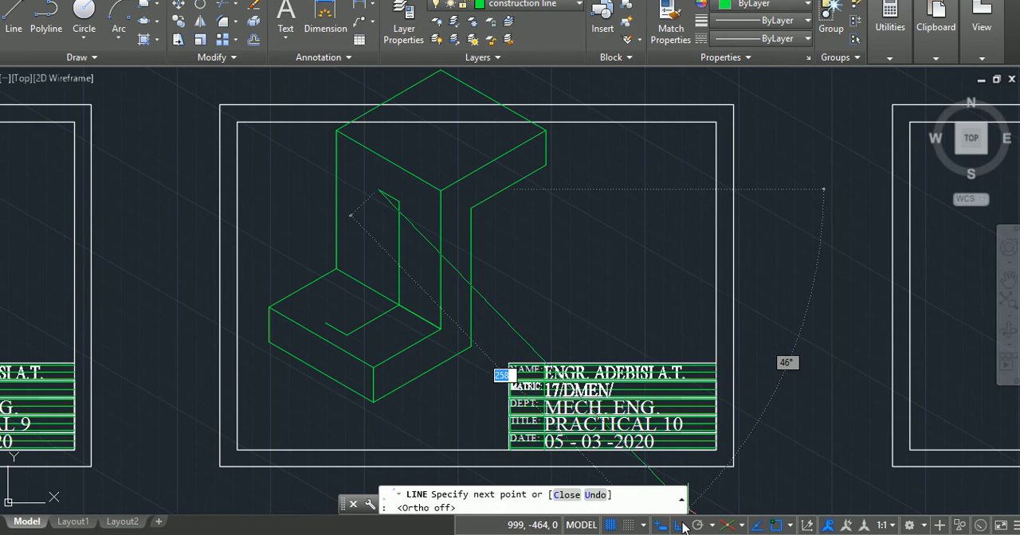
click(326, 323)
key(Return)
key(Return)
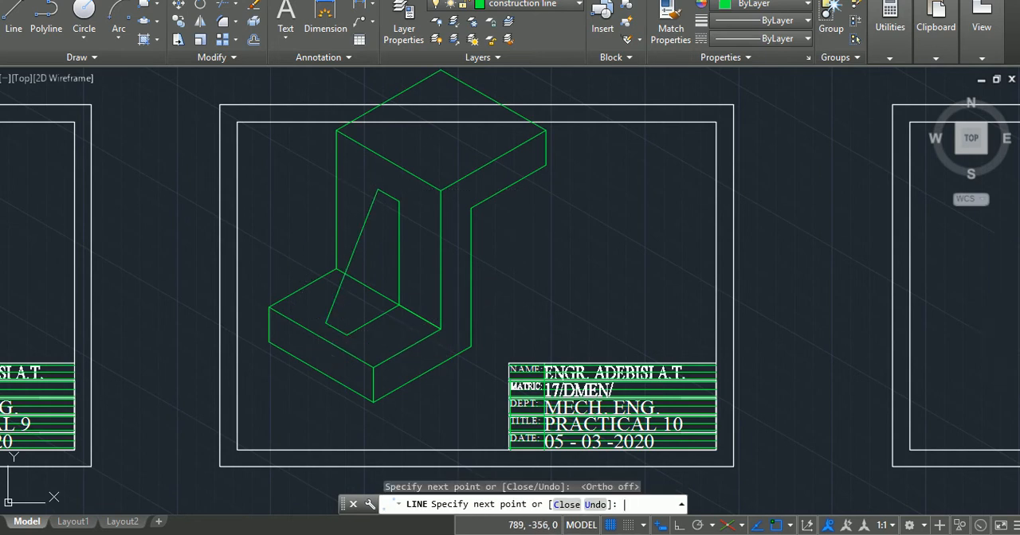
click(346, 334)
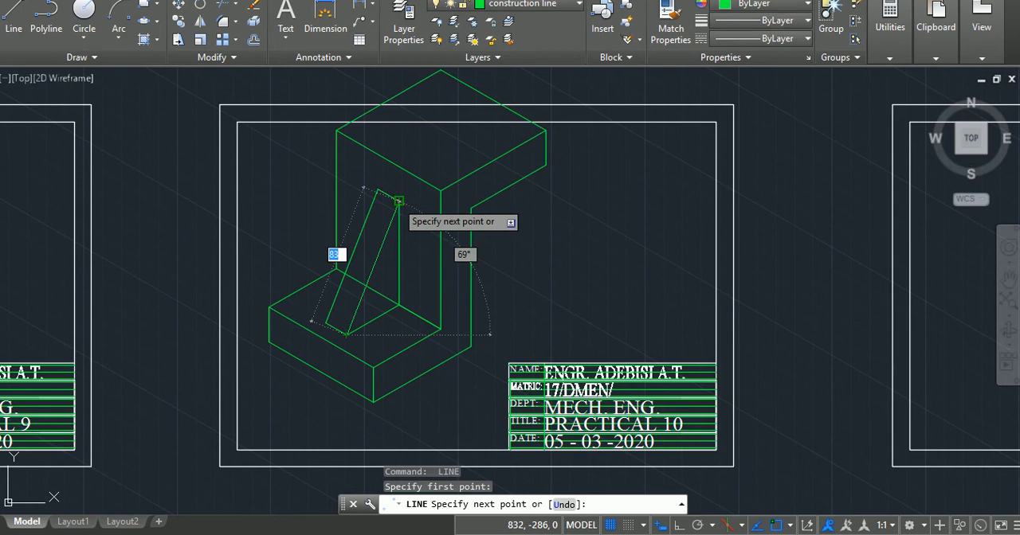
click(398, 202)
key(Return)
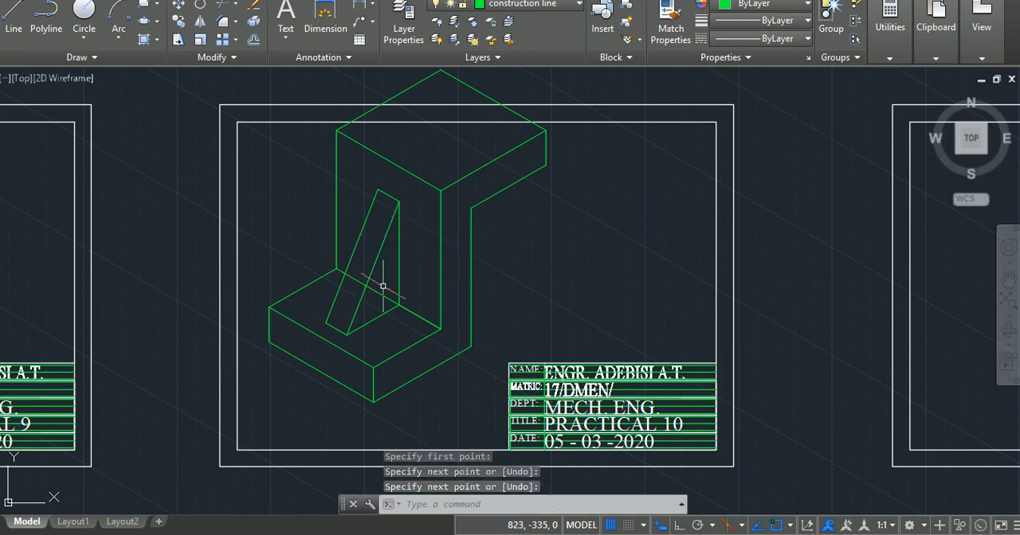
key(Escape)
key(Escape)
key(Escape)
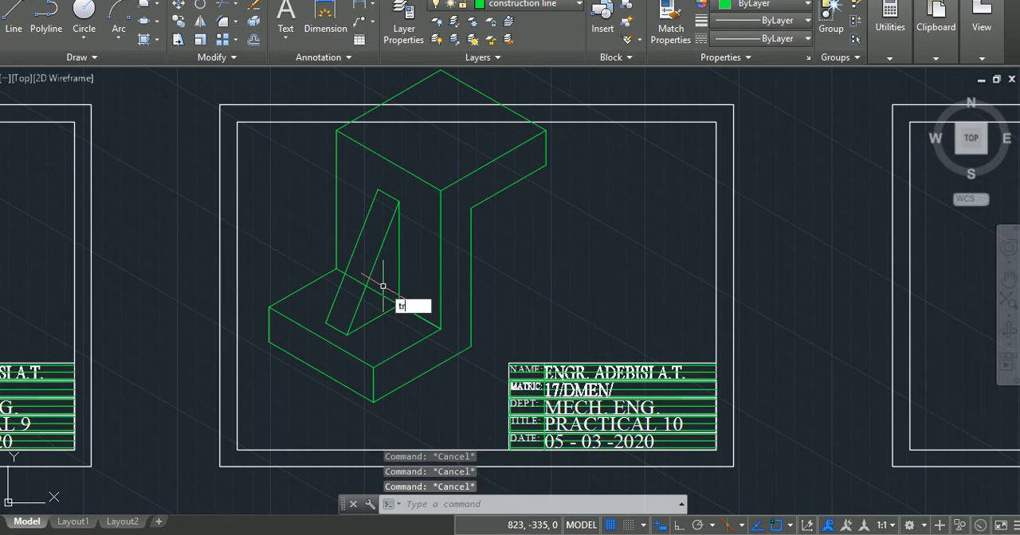
Trim the upright's foot line where the rib hides it and delete the leftover segment beside the sloping edge.
text(tr)
key(Return)
key(Return)
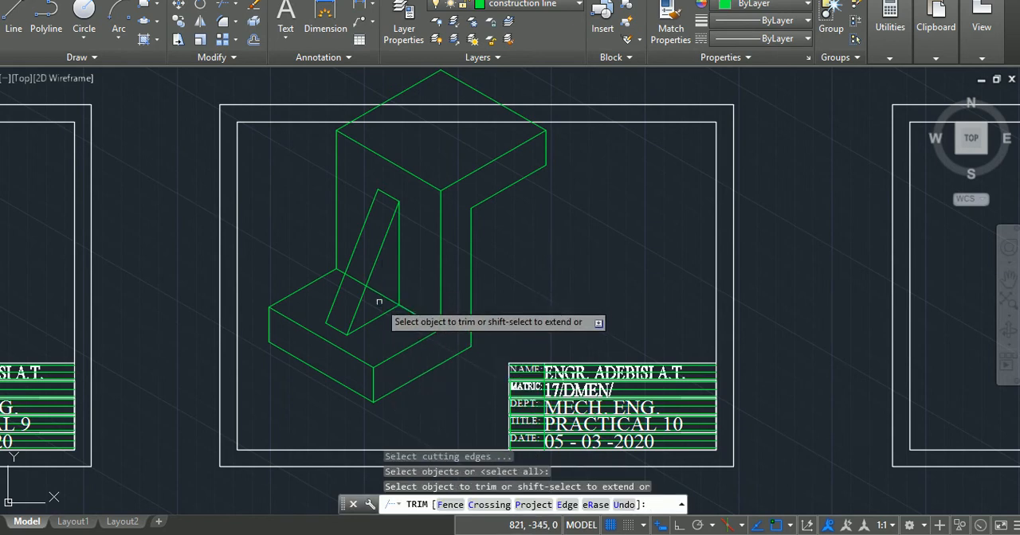
click(381, 295)
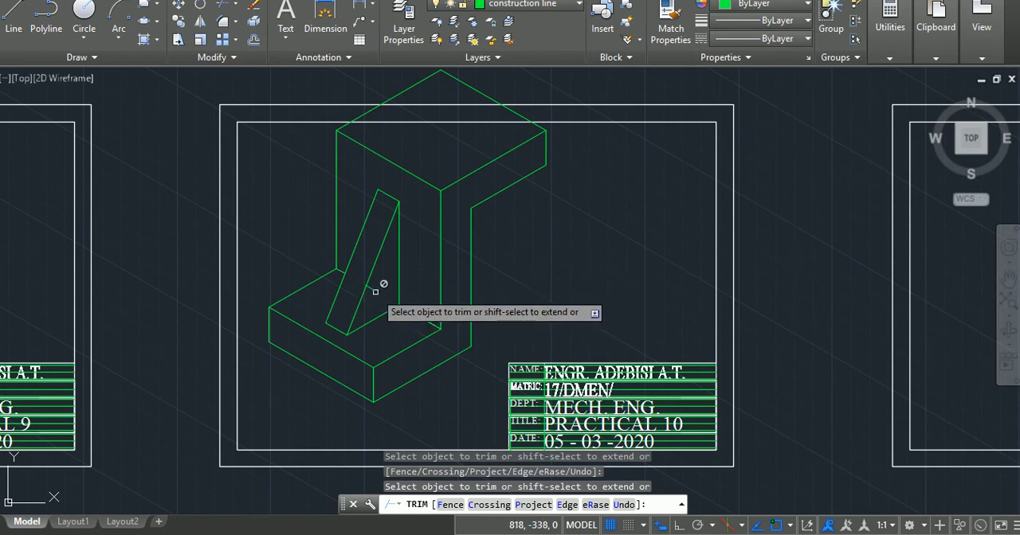
key(Escape)
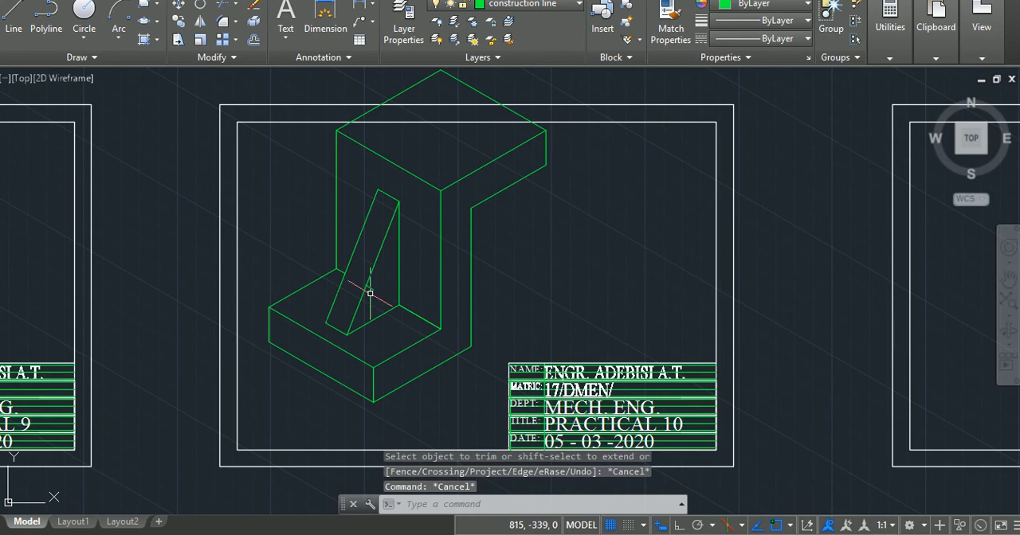
click(368, 287)
key(Delete)
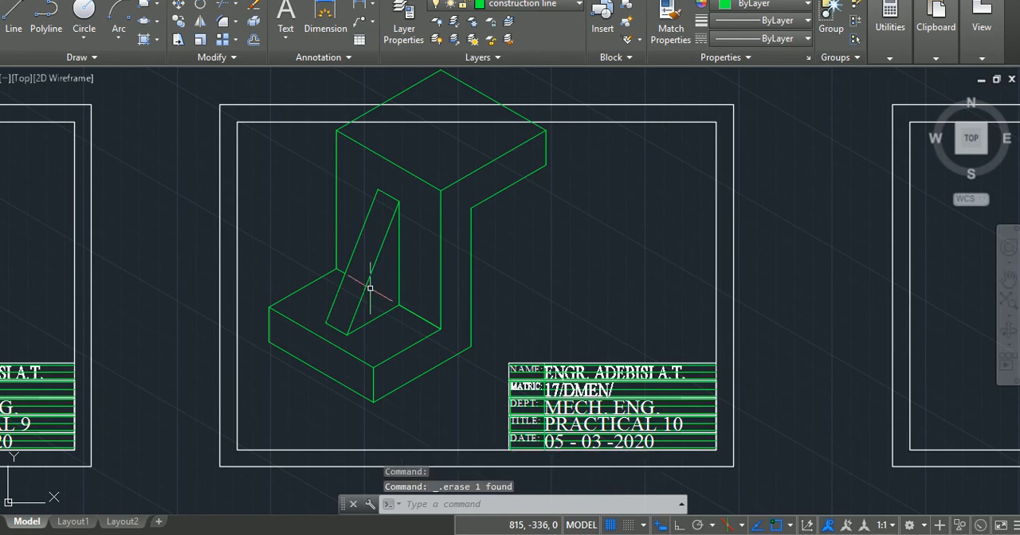
Save the drawing.
key(ctrl+s)
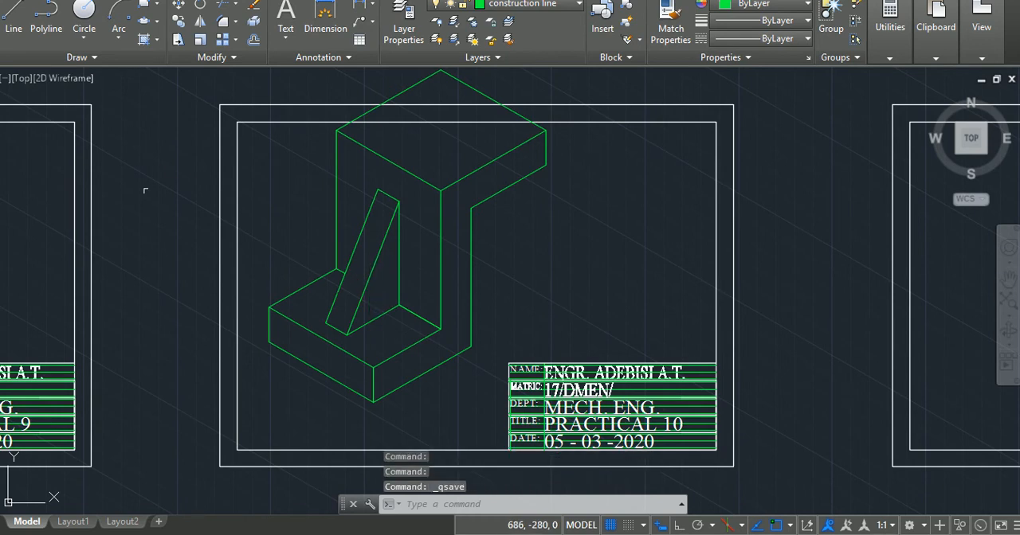
middle_drag(361, 218, 358, 348)
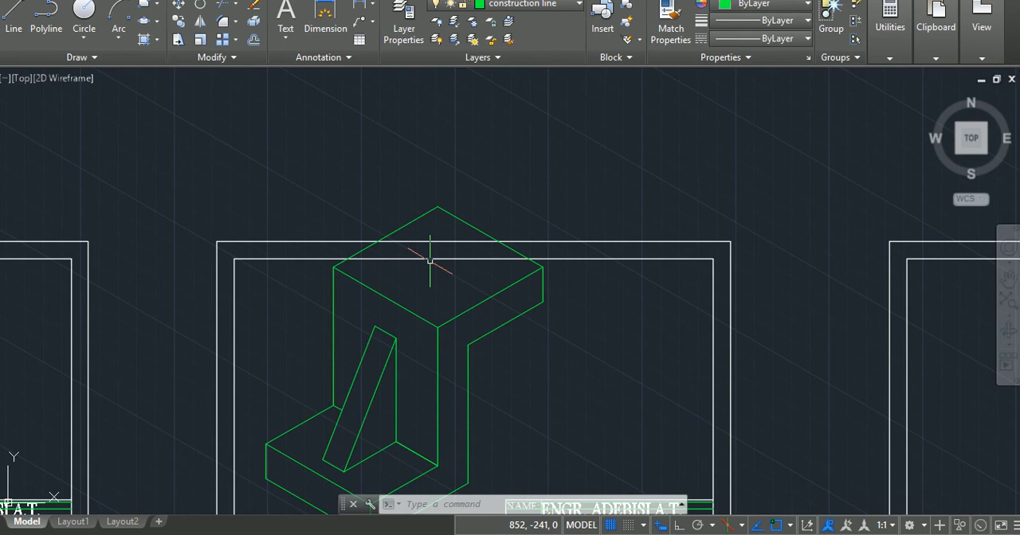
Draw a 38-unit helper line at 30° across the top face, starting from the midpoint of its front-left edge.
click(20, 22)
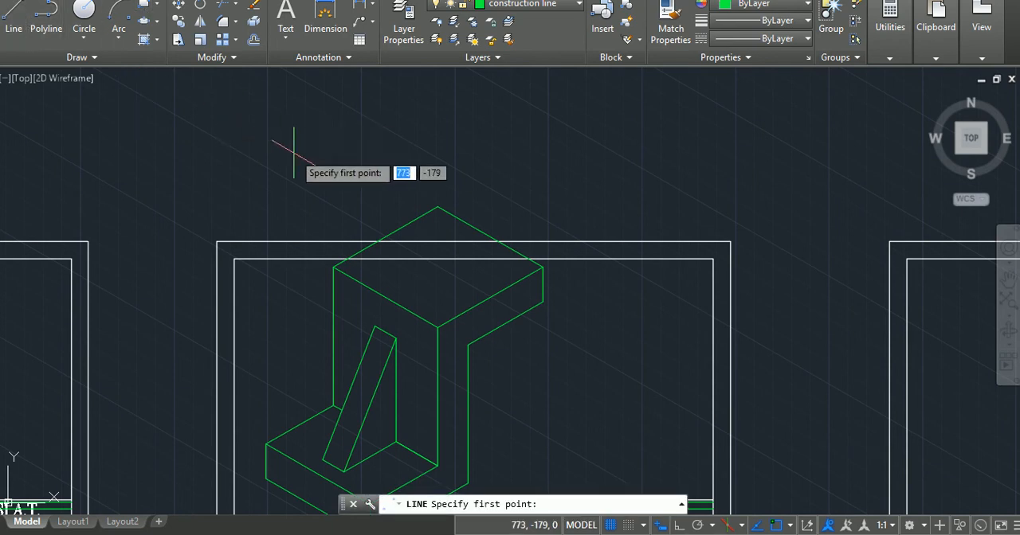
click(385, 297)
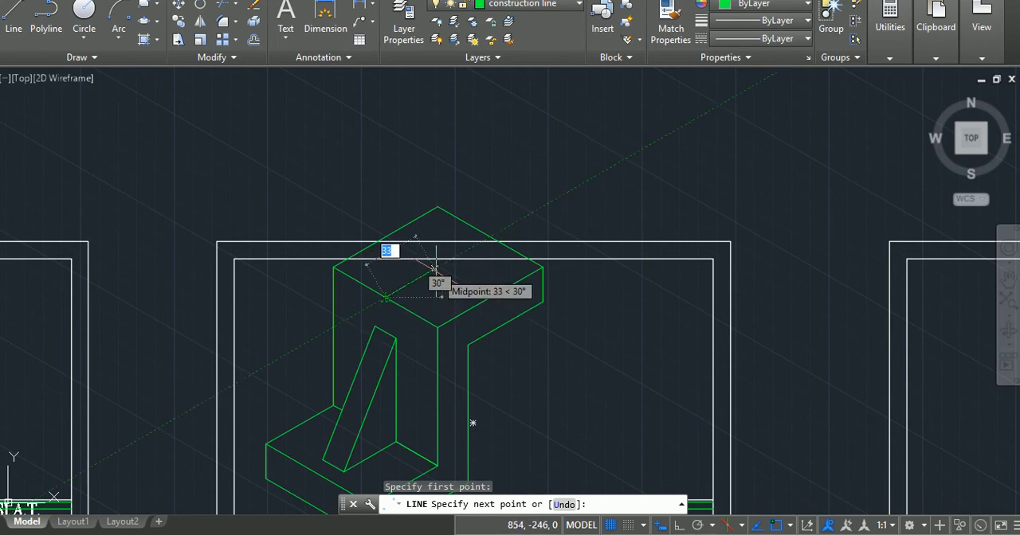
text(38)
key(Return)
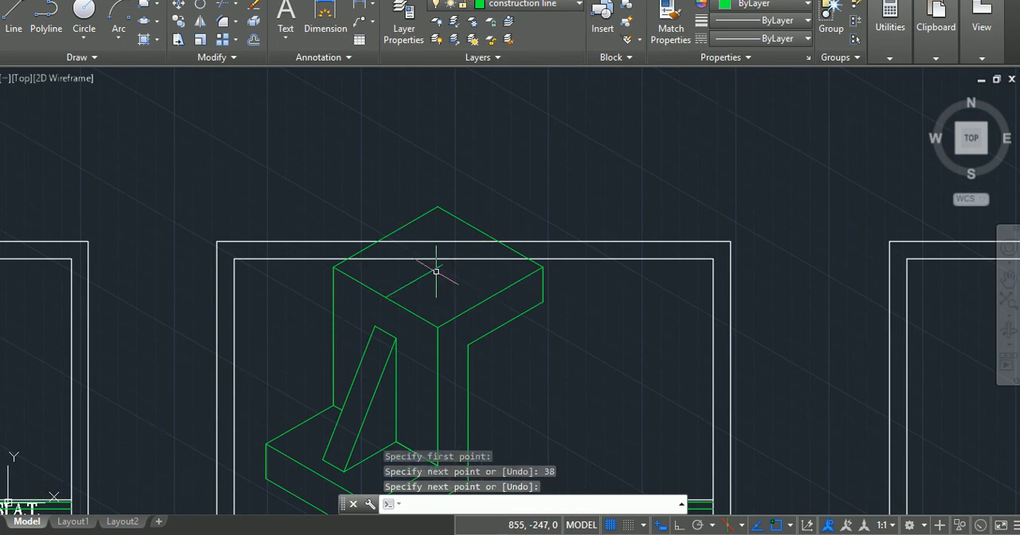
key(Return)
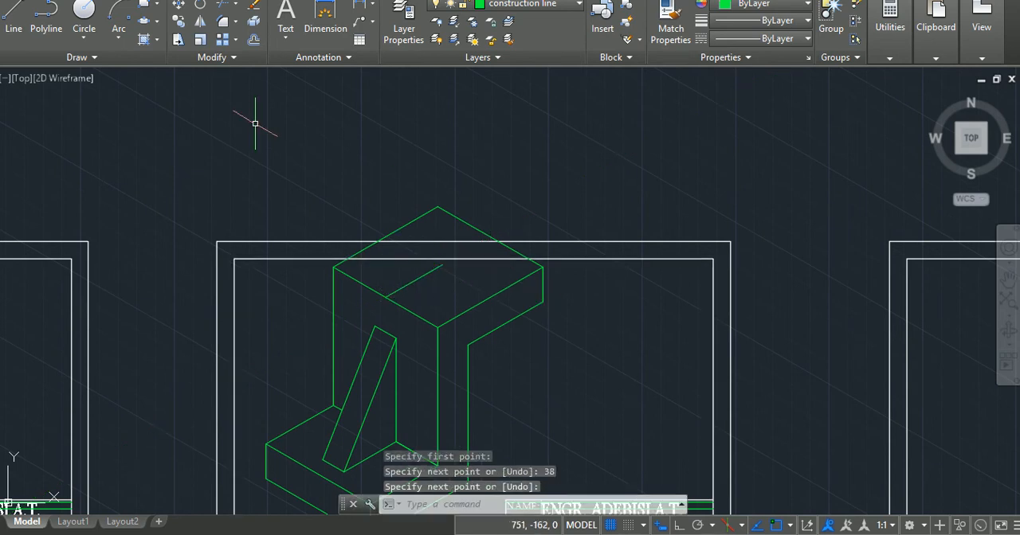
key(Escape)
key(Escape)
key(Escape)
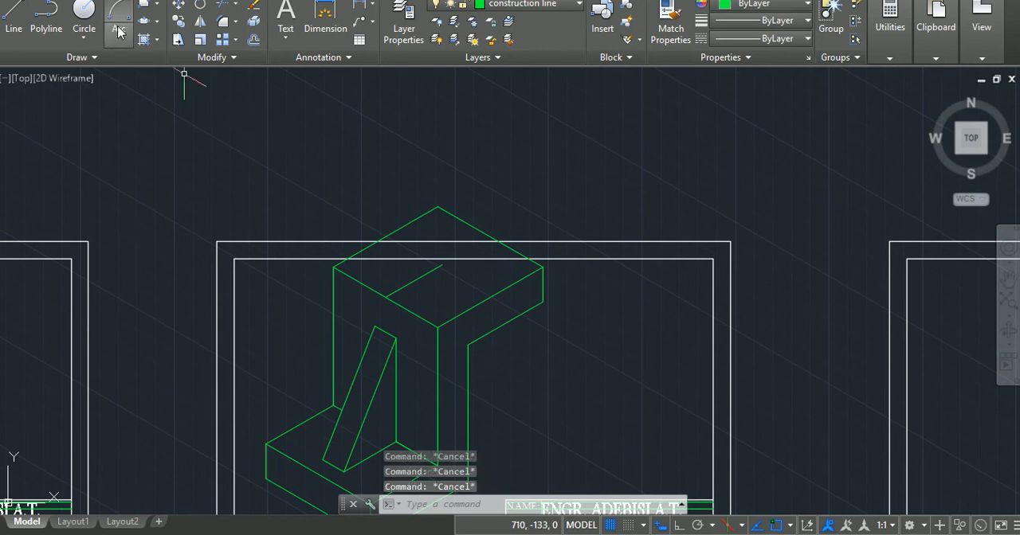
Draw a radius 20 isocircle on the top isoplane, centred on the helper line's free end, and delete the helper line.
click(157, 23)
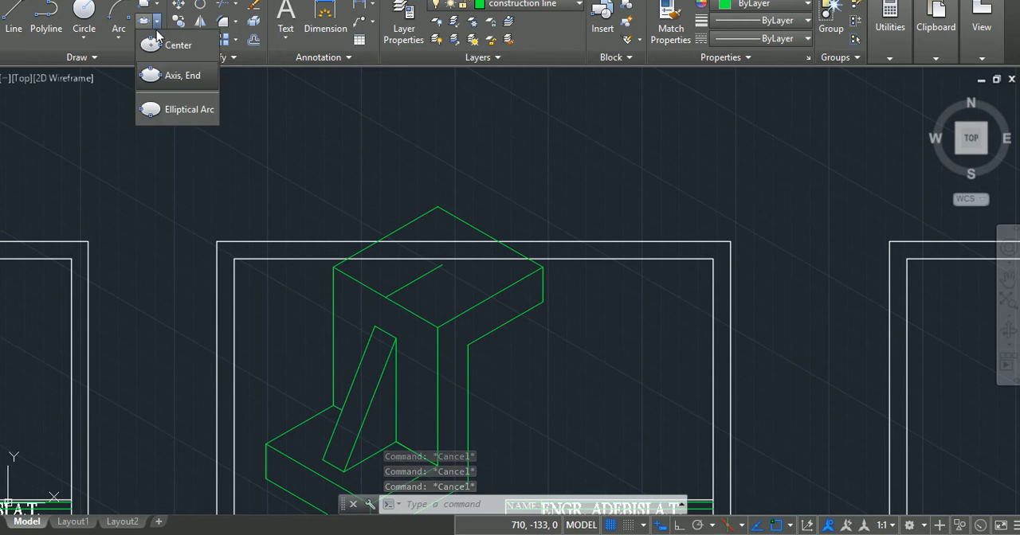
click(158, 78)
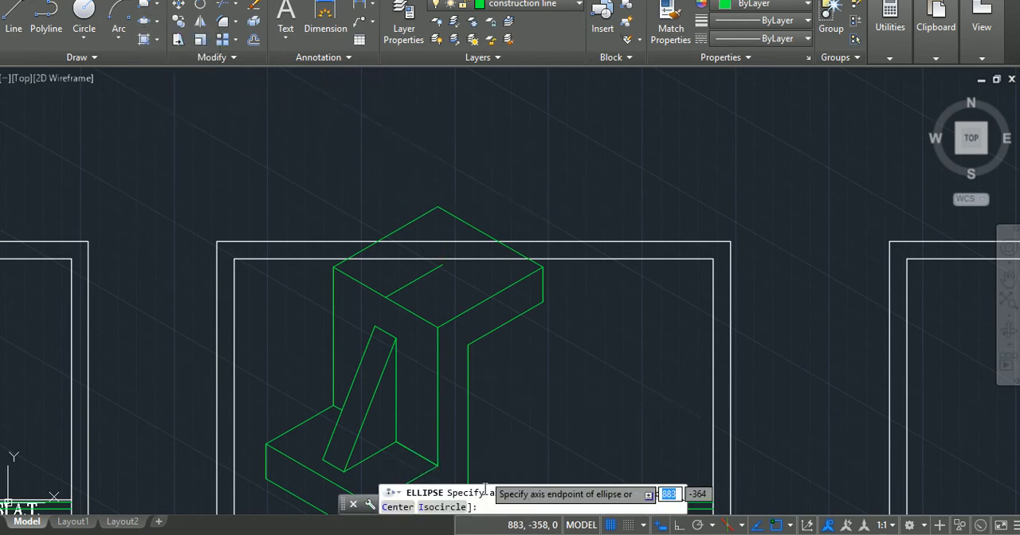
click(448, 508)
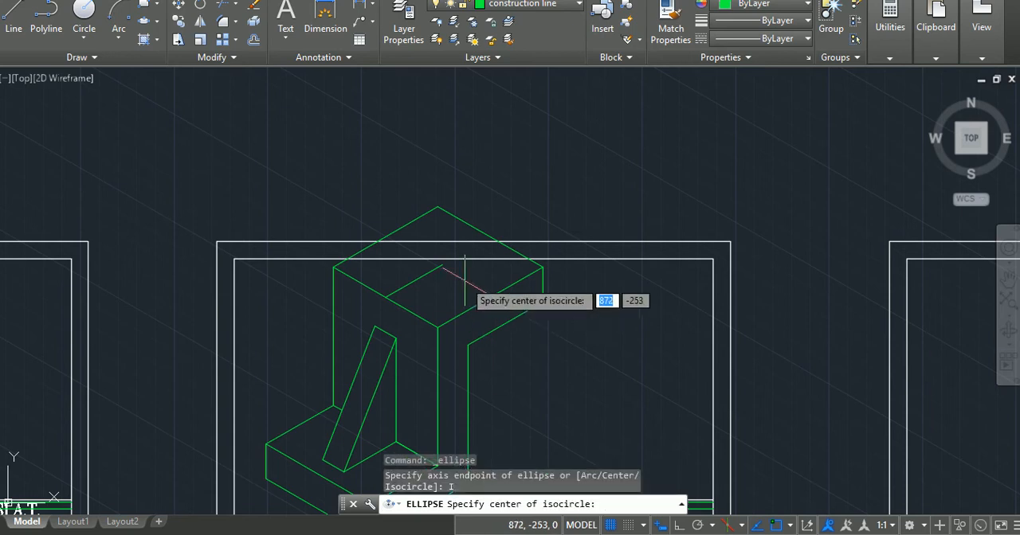
click(445, 265)
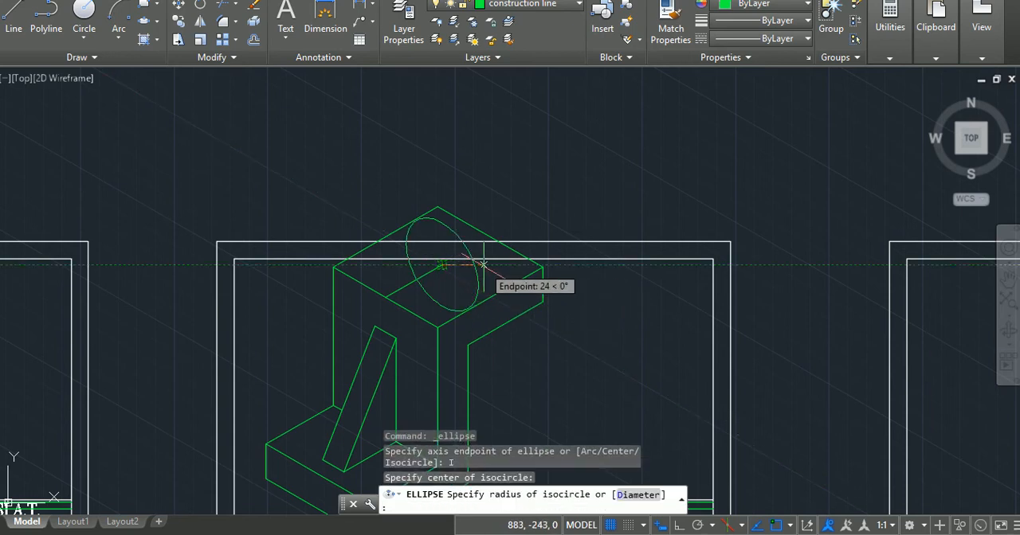
key(F5)
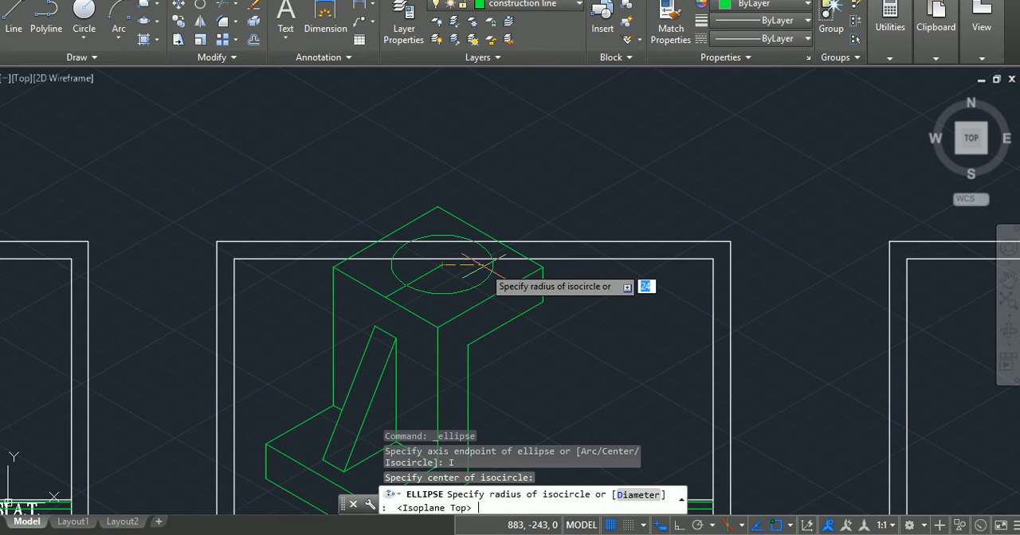
text(20)
key(Return)
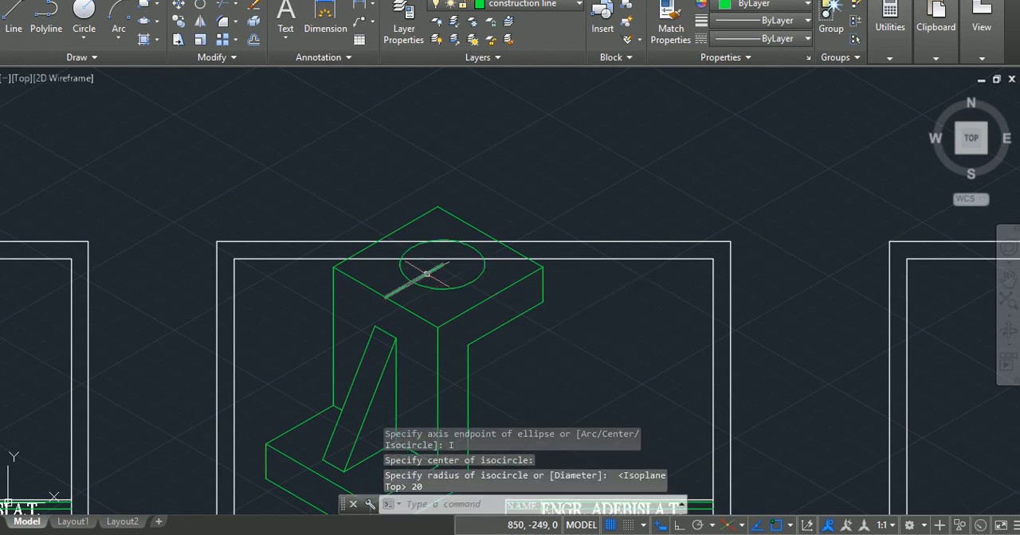
click(426, 273)
key(Delete)
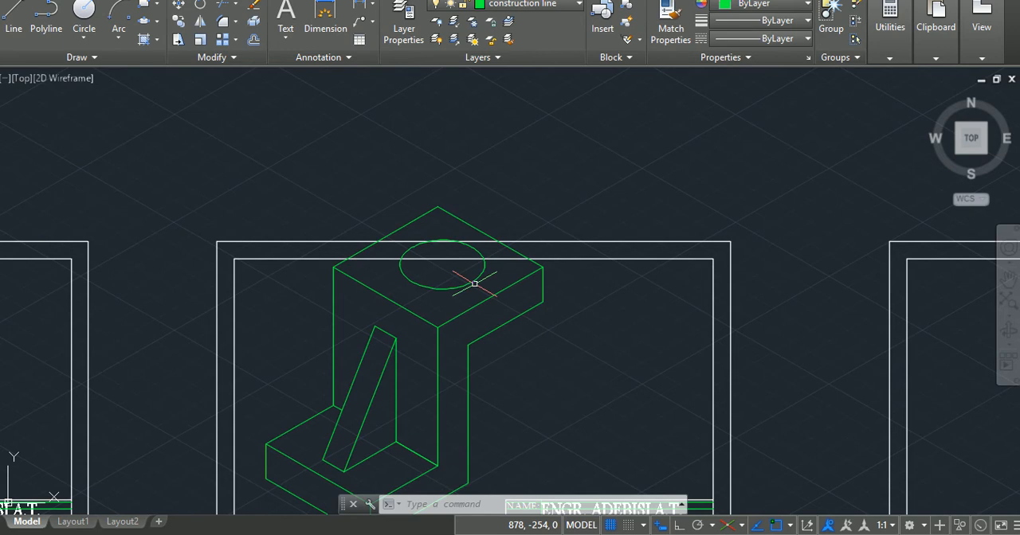
Copy the isocircle 20 units straight up from its centre, with ortho on and the right isoplane active.
text(CO)
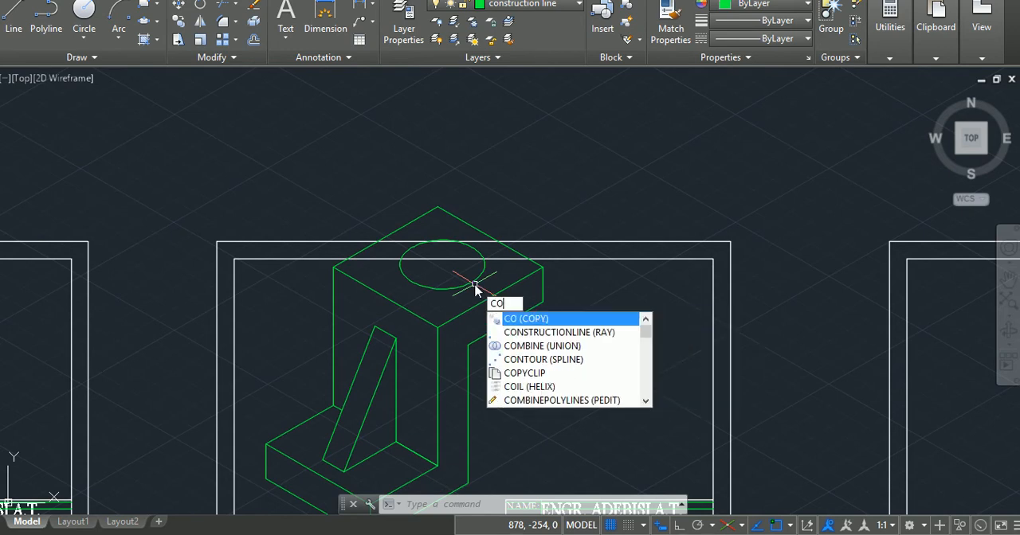
key(Escape)
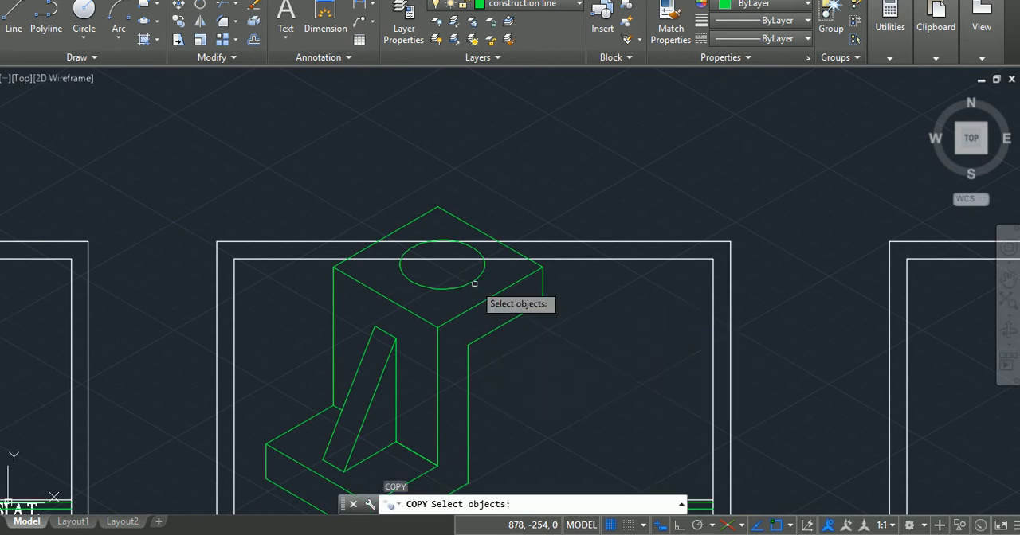
click(473, 283)
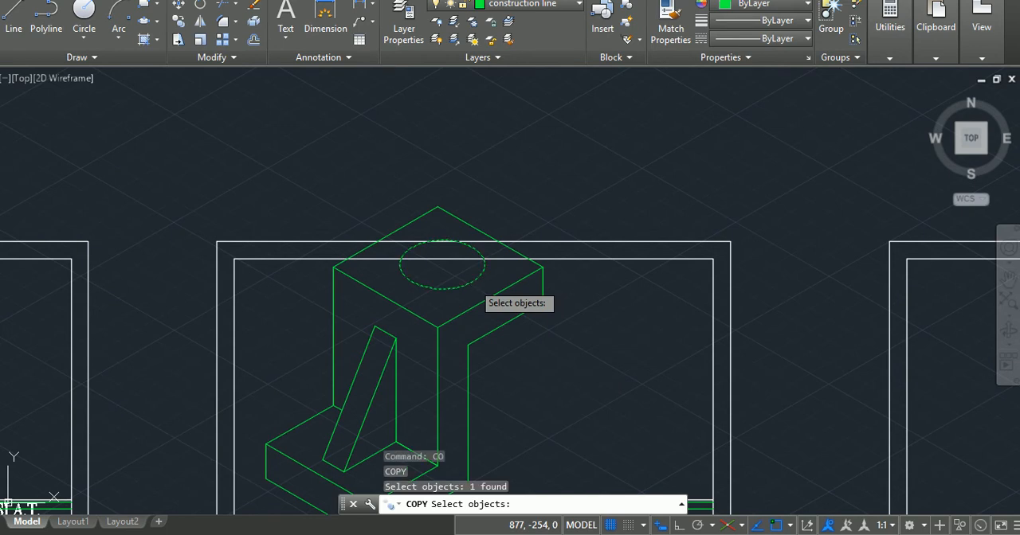
key(Return)
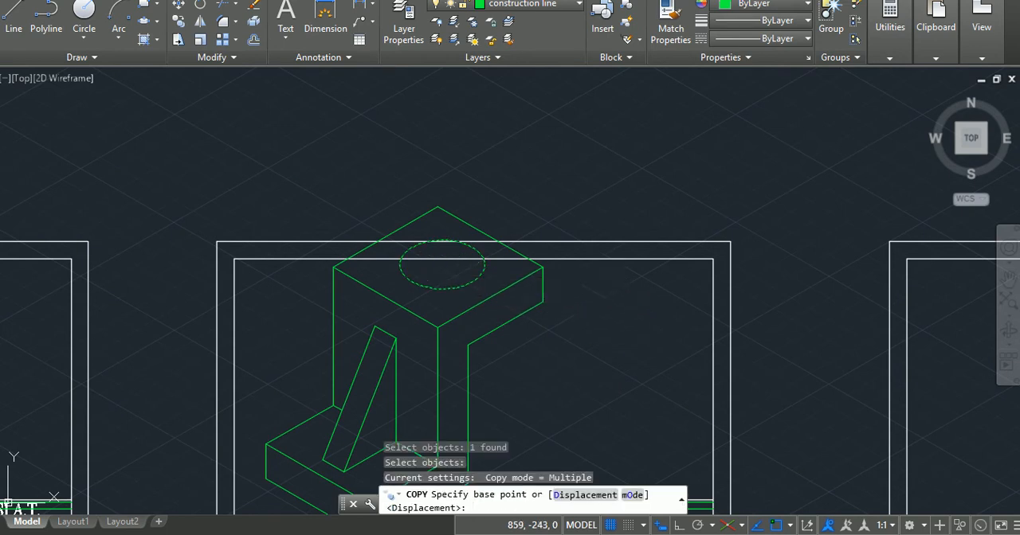
click(441, 265)
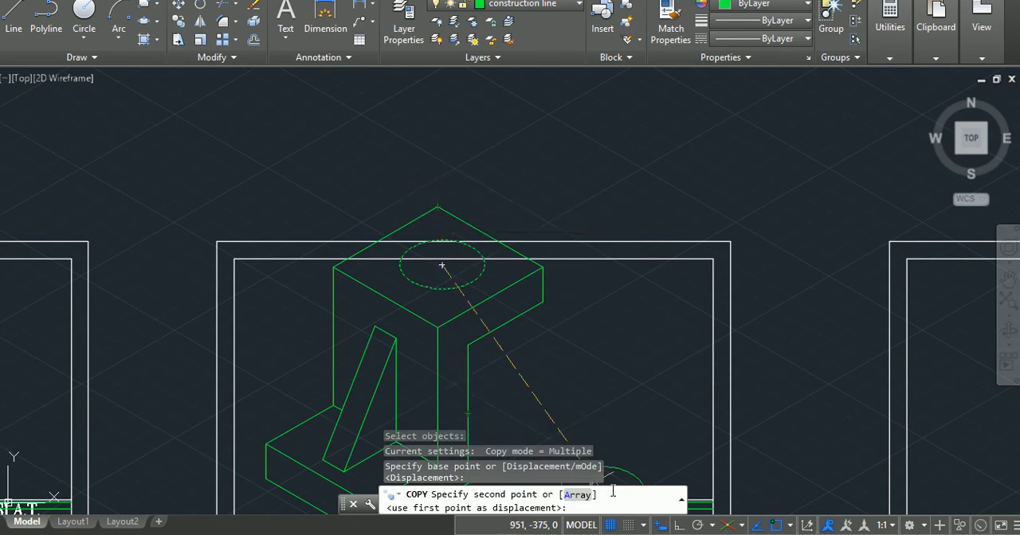
click(676, 526)
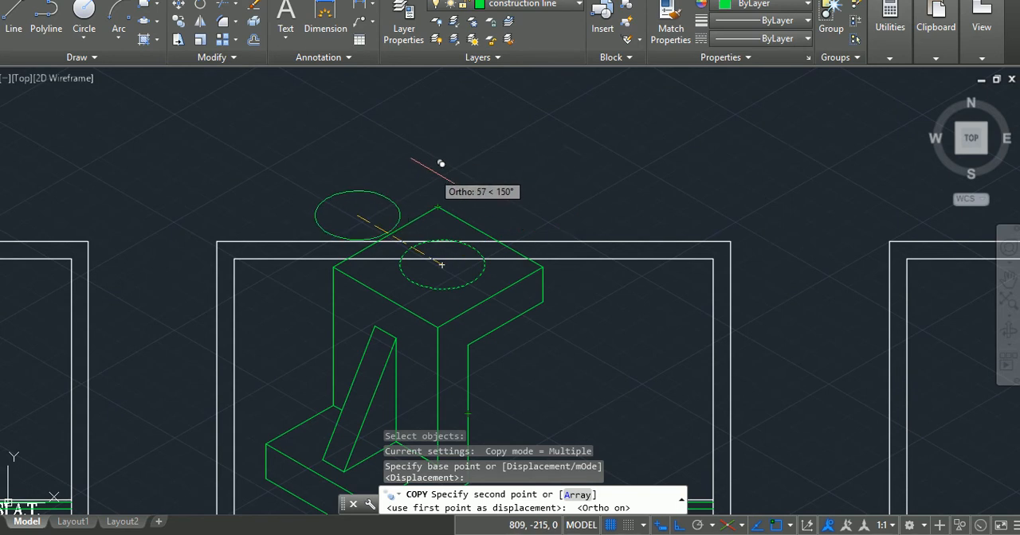
key(F5)
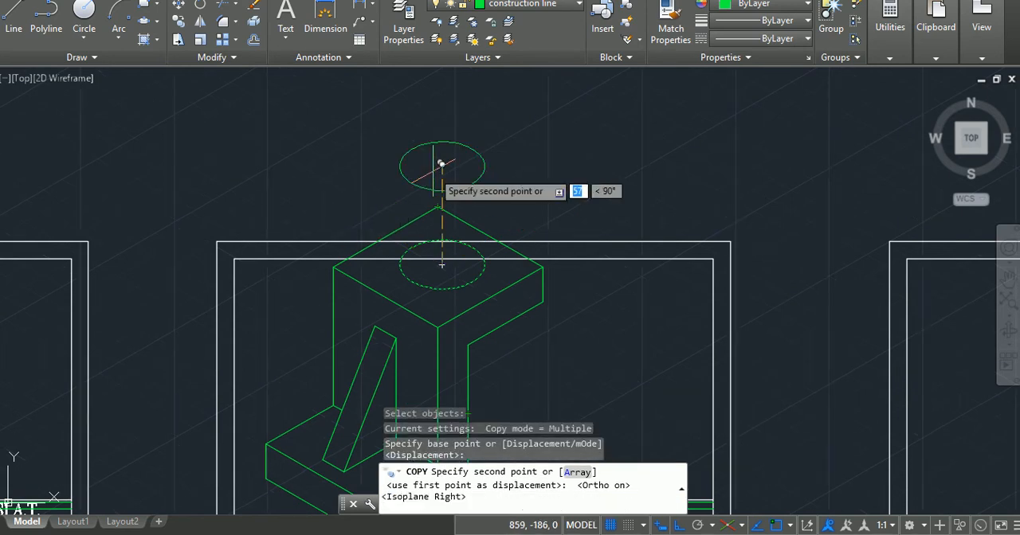
text(20)
key(Return)
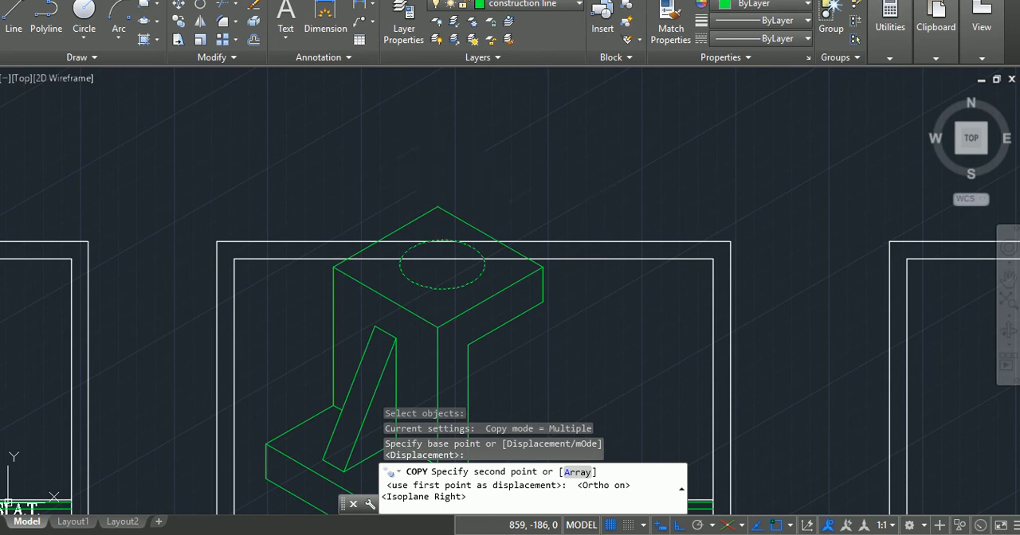
key(Return)
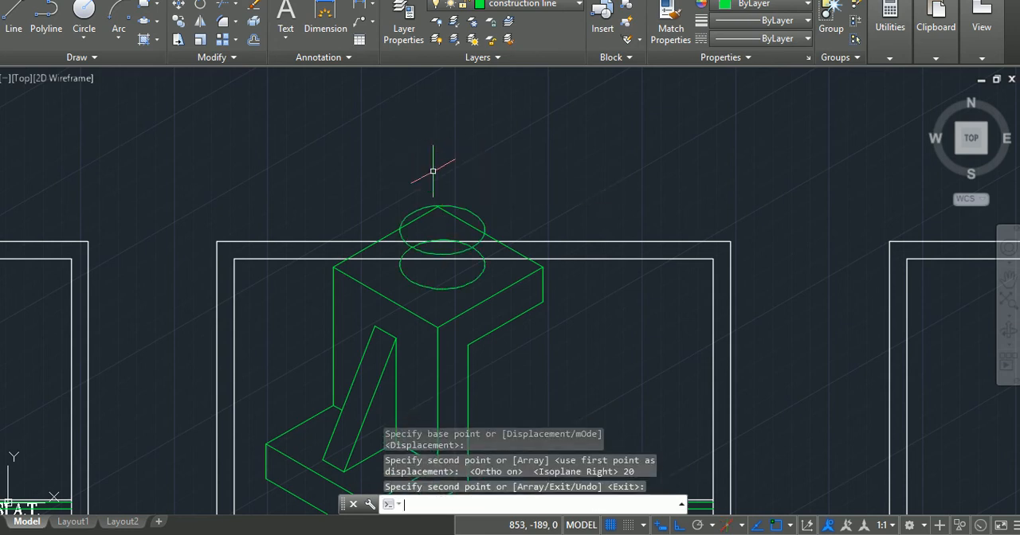
click(151, 22)
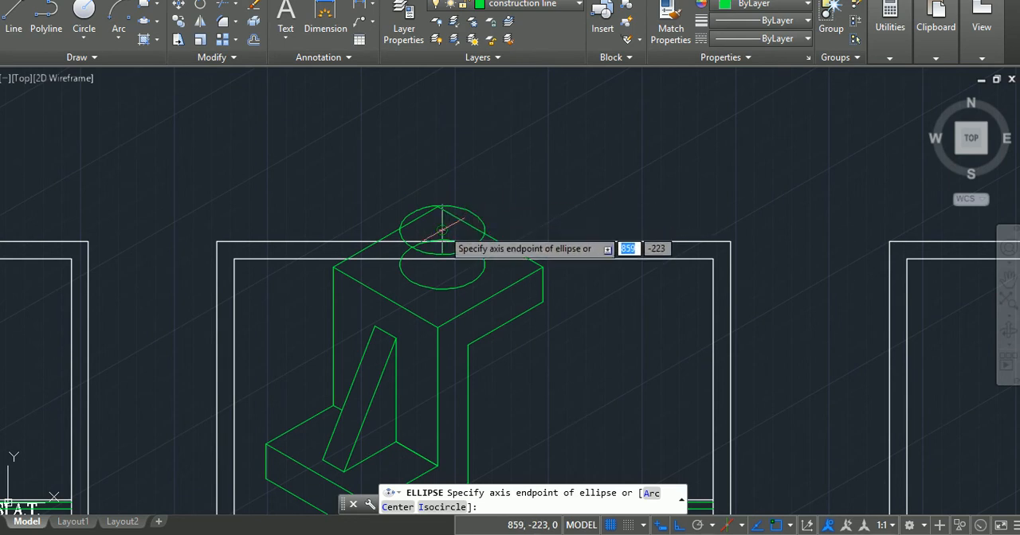
click(442, 230)
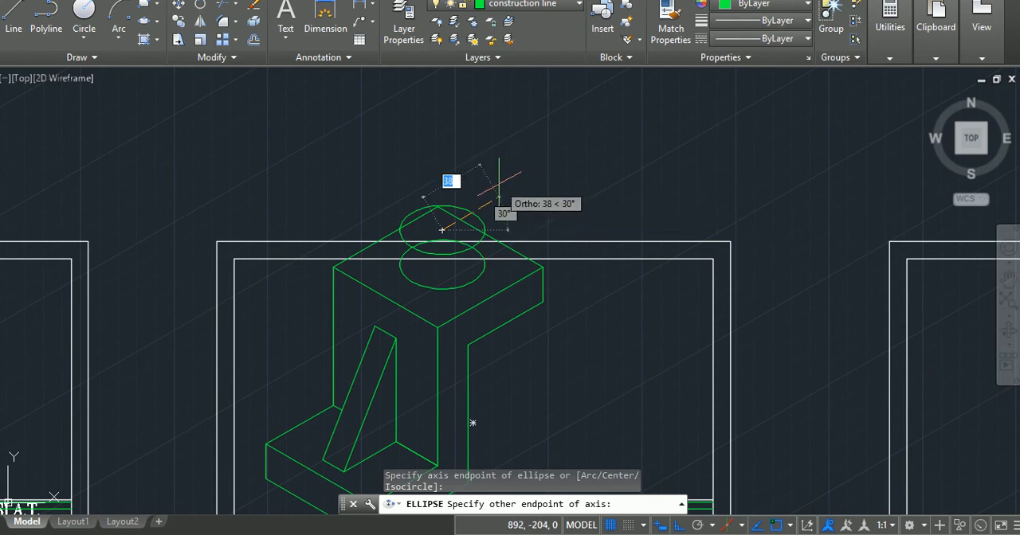
key(Escape)
key(Escape)
key(Escape)
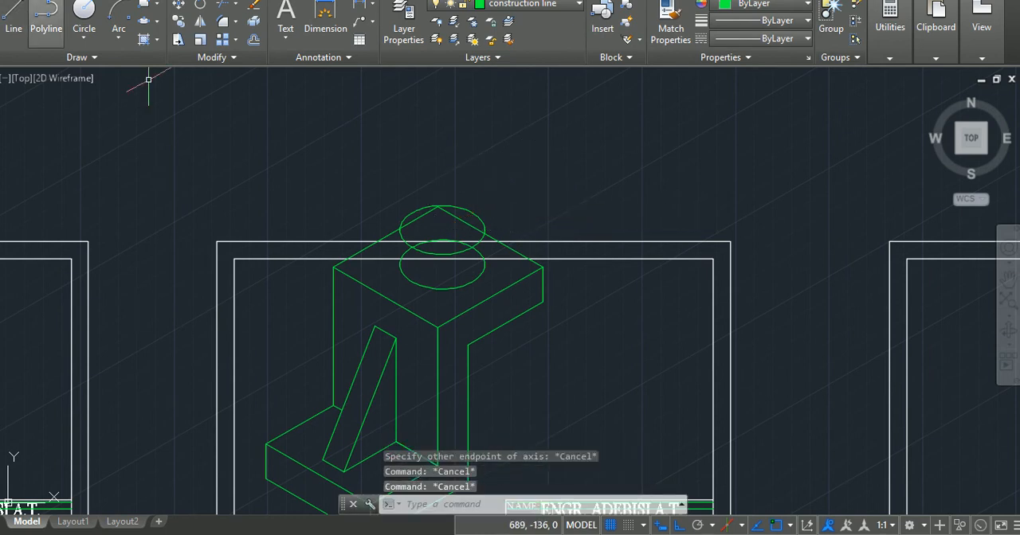
Draw a radius 13 isocircle on the top isoplane, centred on the upper circle.
click(146, 20)
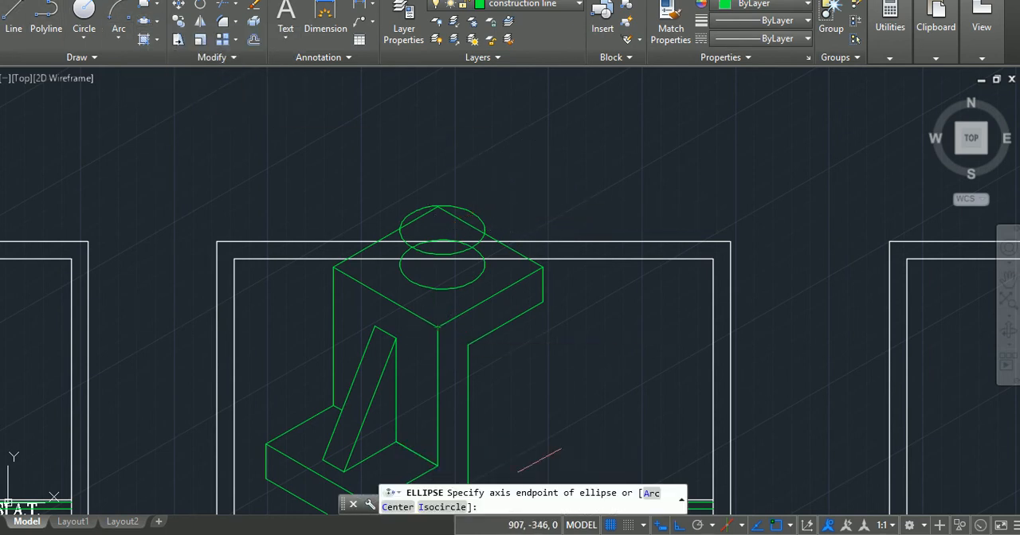
click(459, 510)
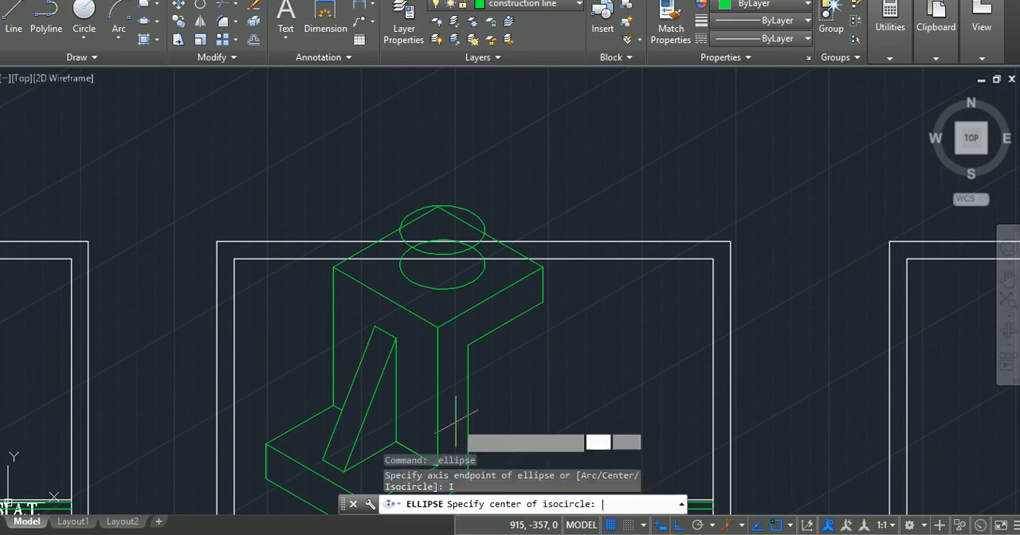
click(442, 230)
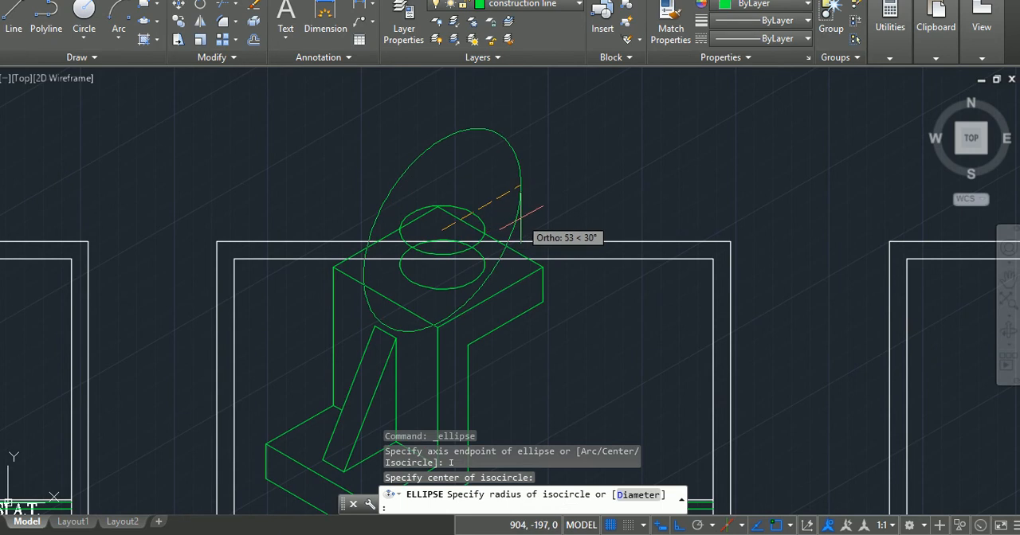
key(F5)
key(F5)
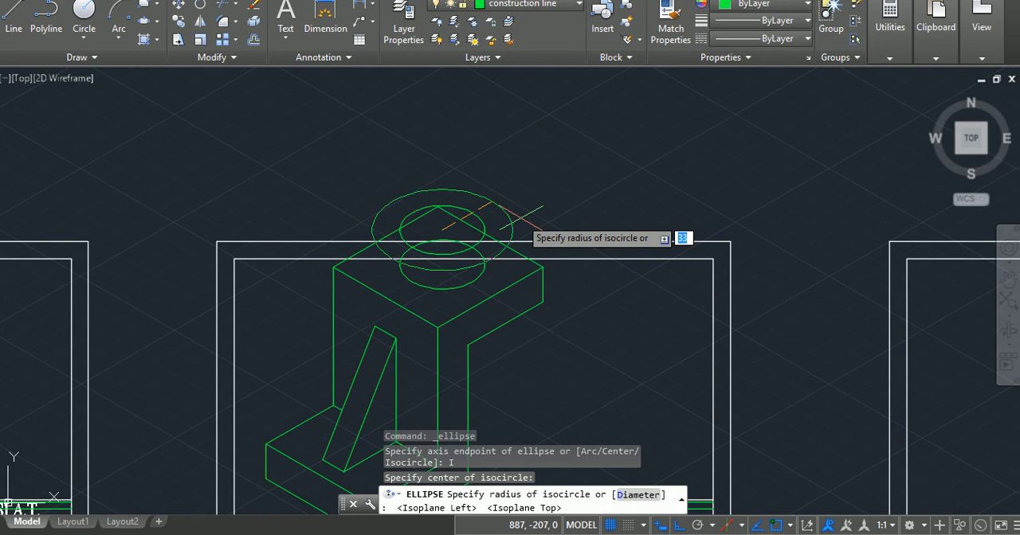
text(13)
key(Return)
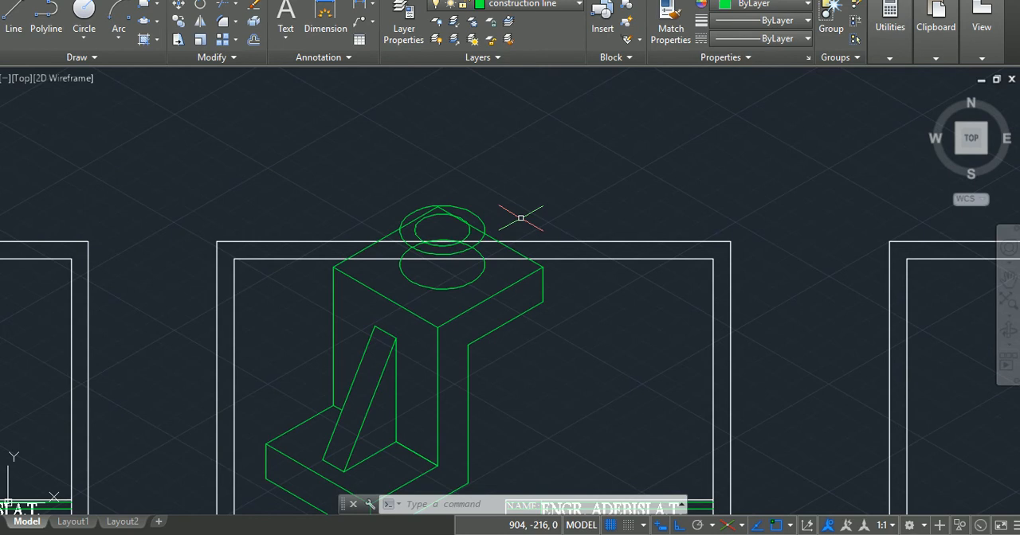
key(Escape)
key(Escape)
key(Escape)
Draw a 20-unit vertical line down from the upper outer circle's left quadrant, using the right isoplane.
text(l)
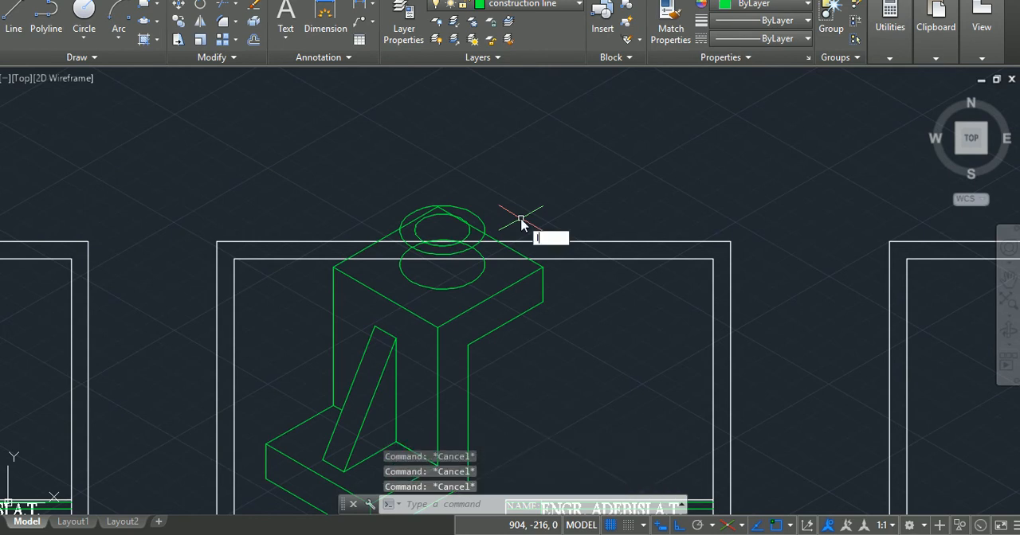
key(Return)
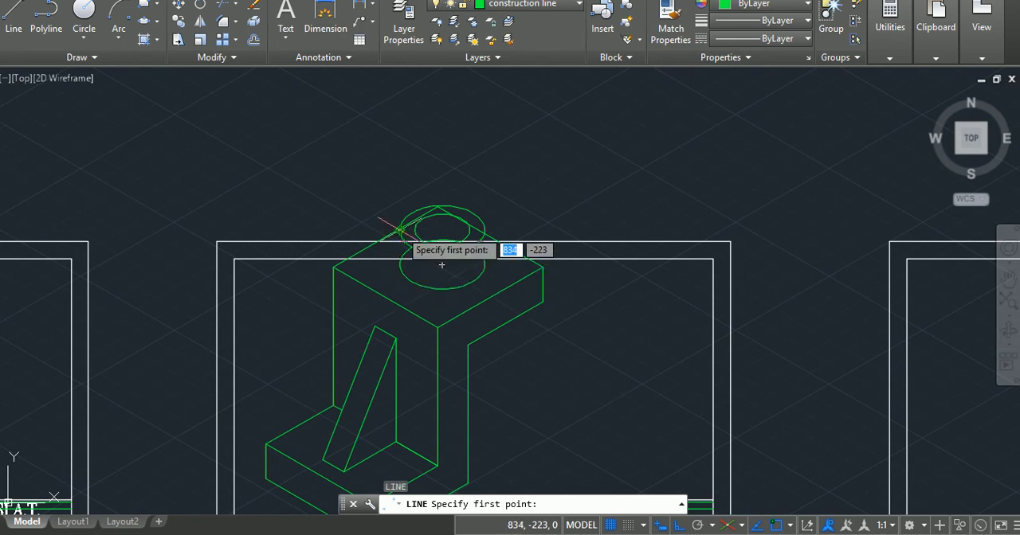
click(400, 230)
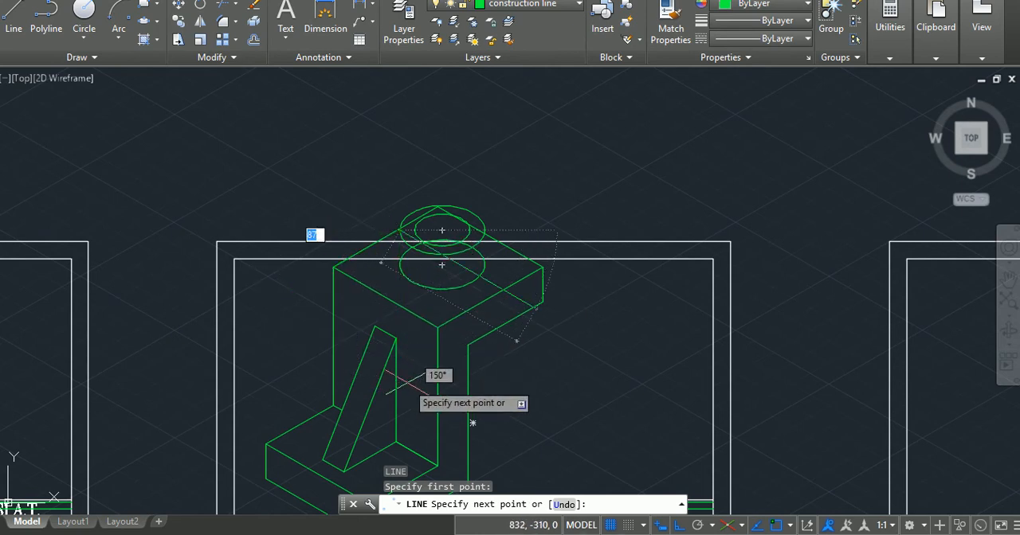
key(F5)
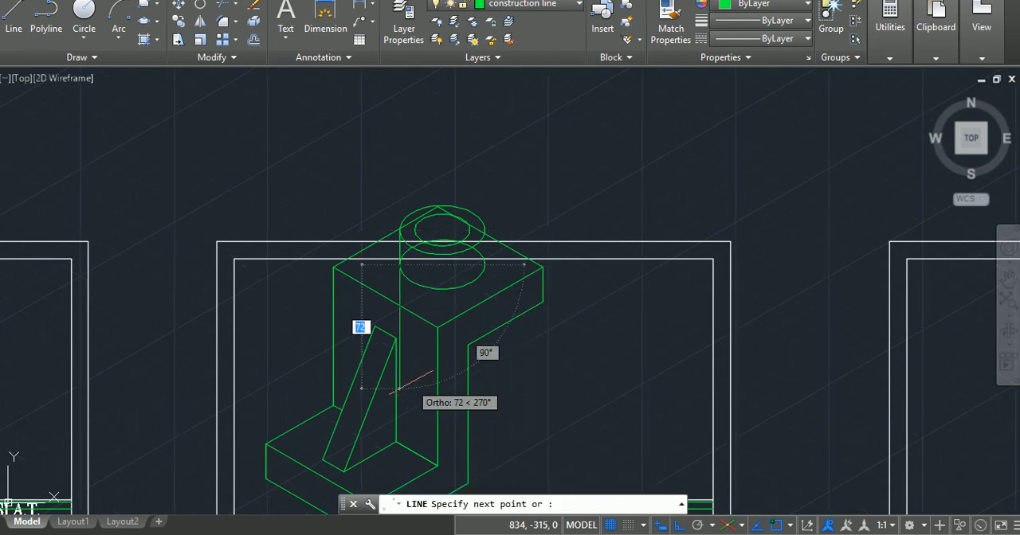
key(Return)
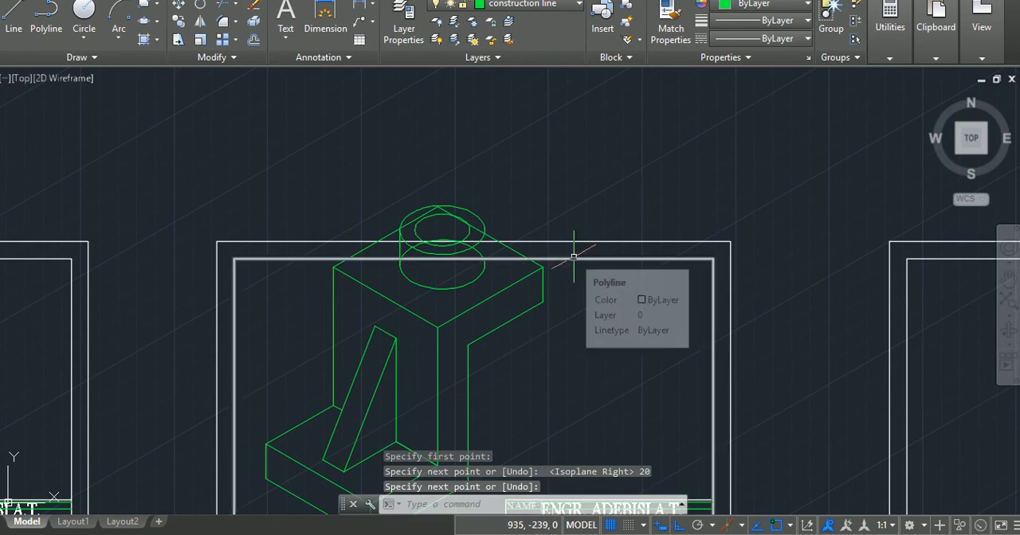
Draw a 20-unit vertical line down from the right side of the boss's upper outer circle.
text(L)
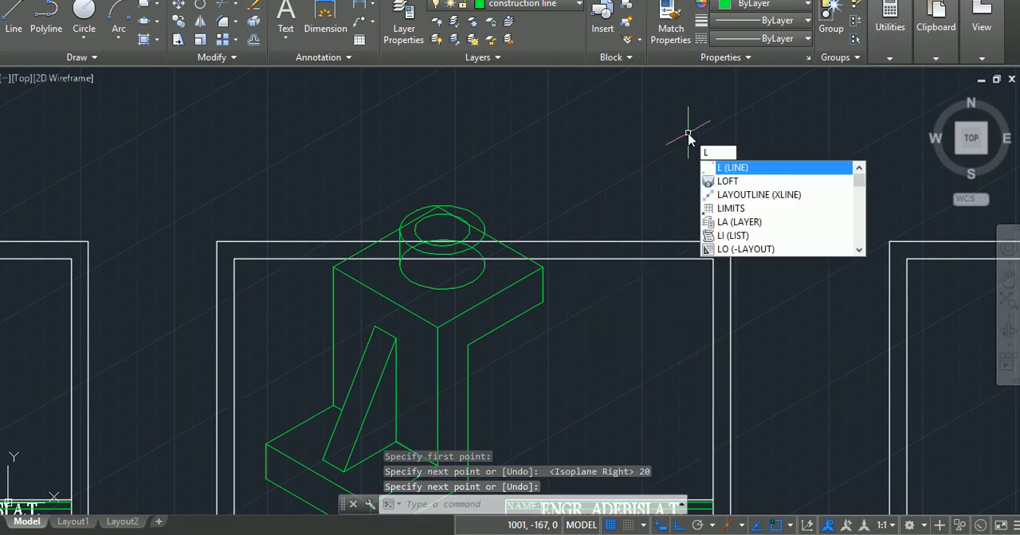
key(Return)
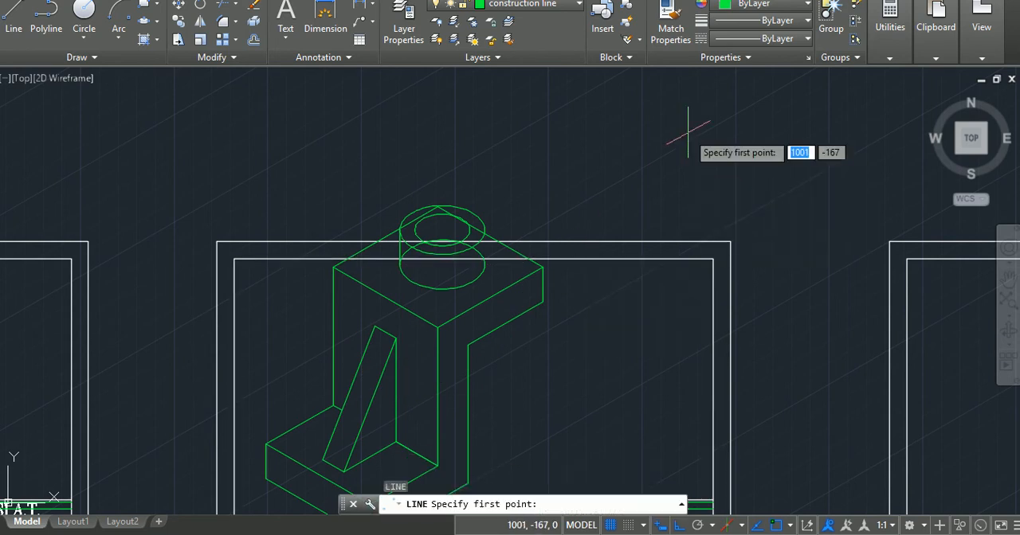
click(442, 231)
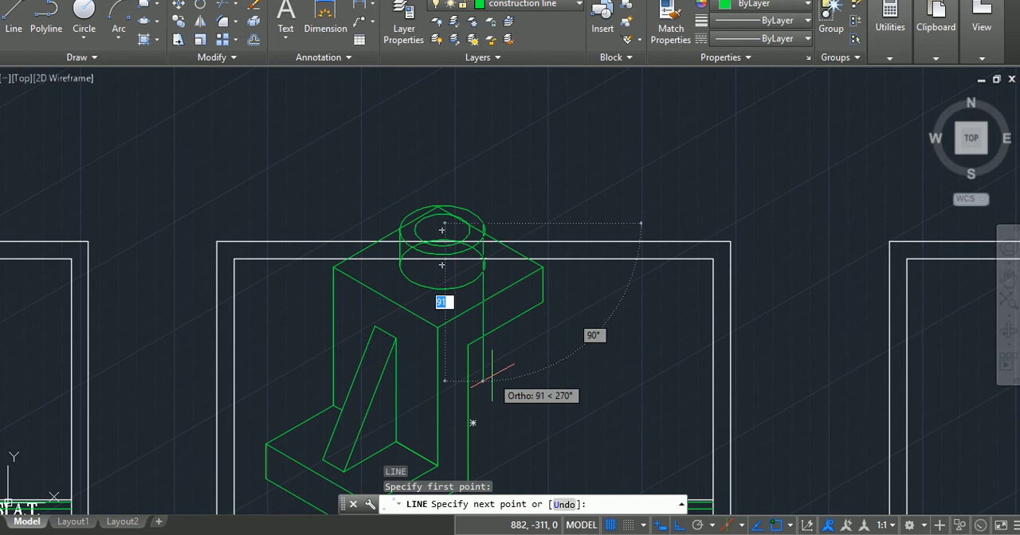
text(2)
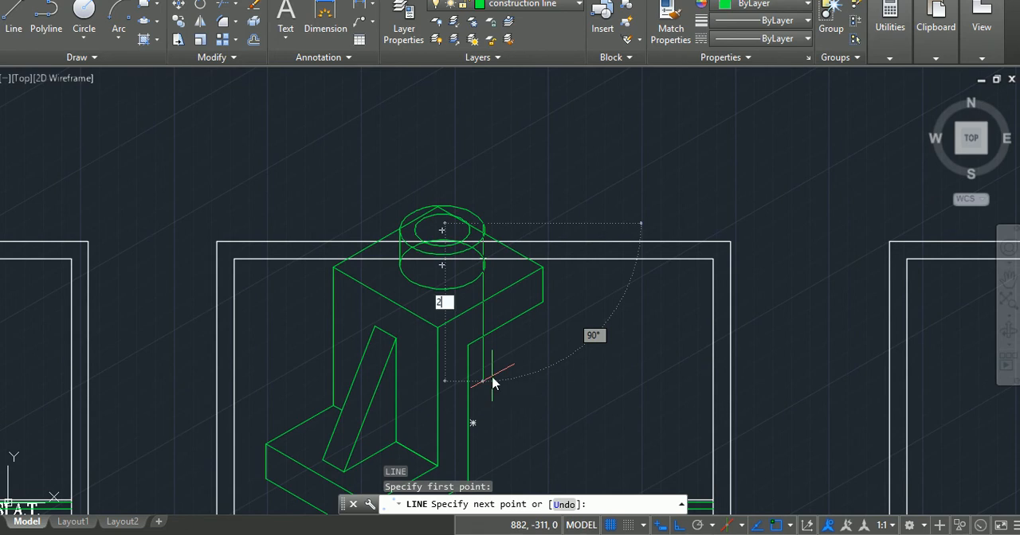
text(0)
key(Return)
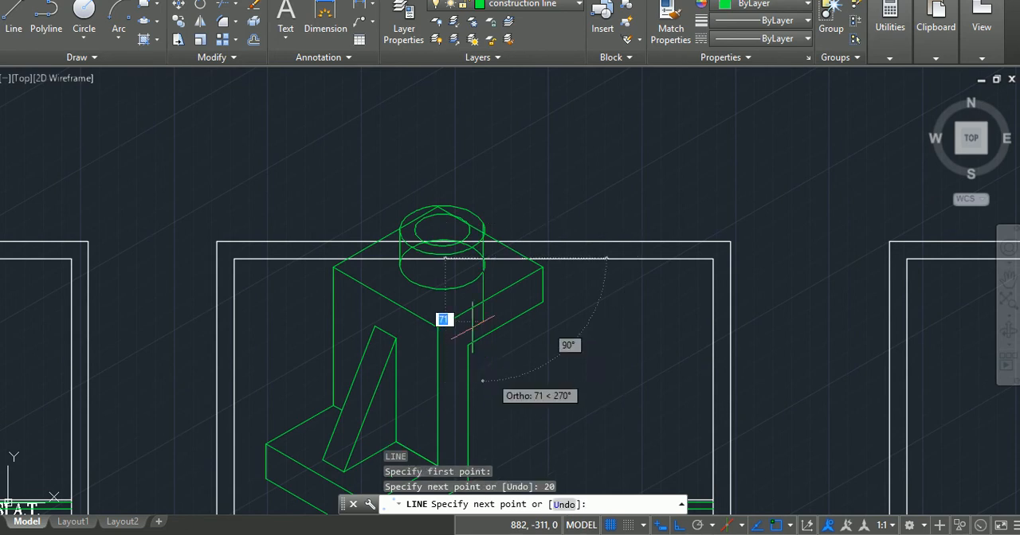
key(Return)
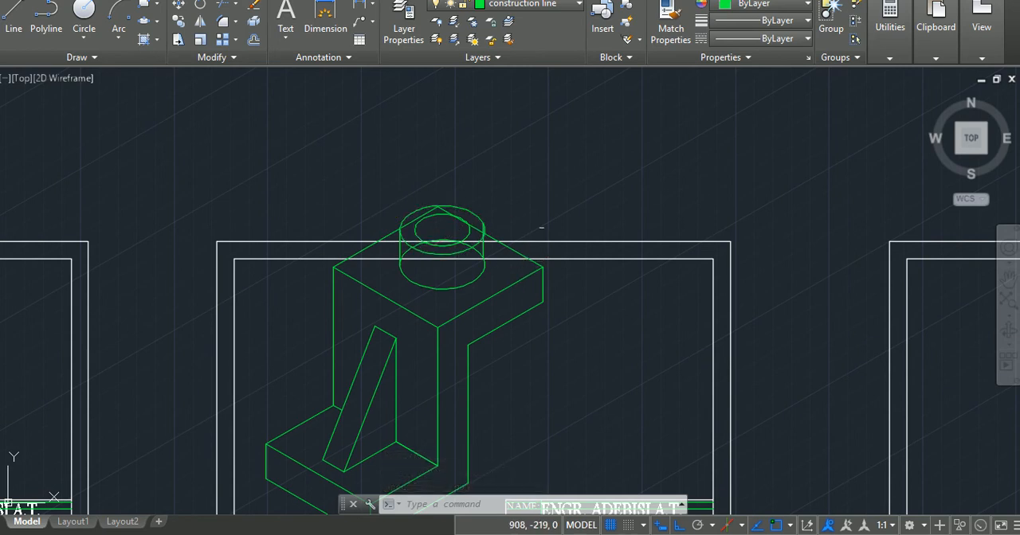
Trim the block's hidden back-right top edge between the boss's inner and outer upper circles, including the overlap beside the vertical side line.
scroll(466, 227, up, 4)
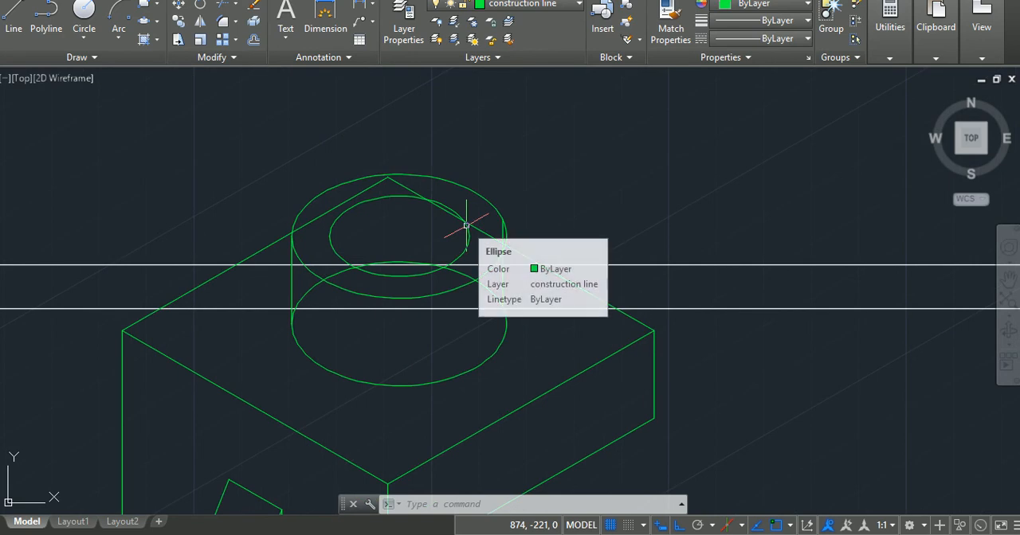
scroll(466, 226, up, 2)
text(t)
key(Return)
key(Return)
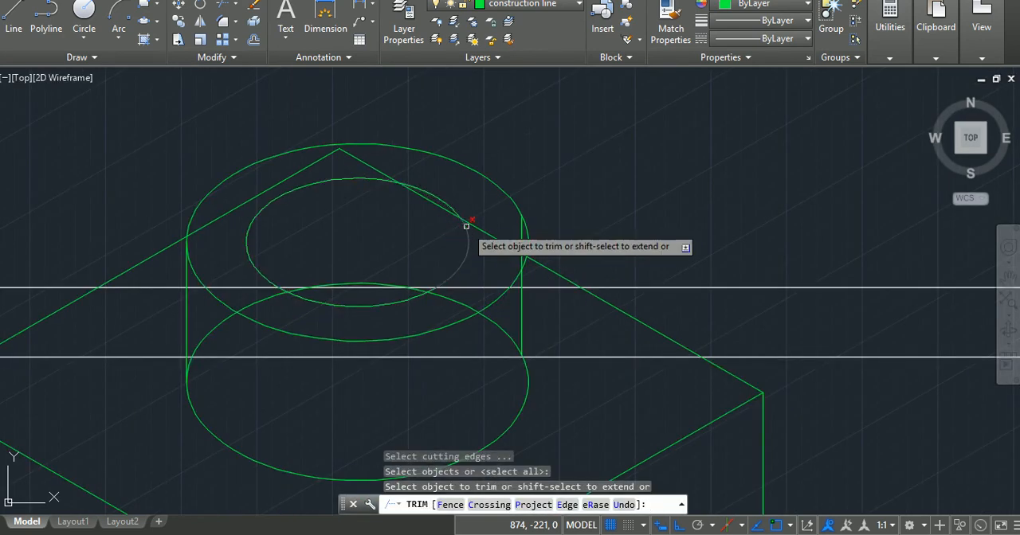
click(487, 235)
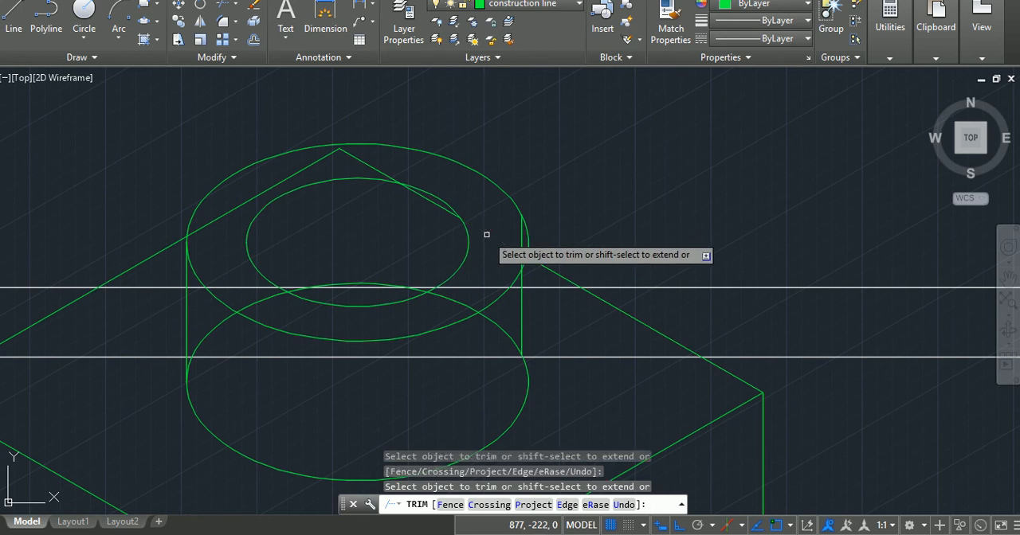
click(521, 255)
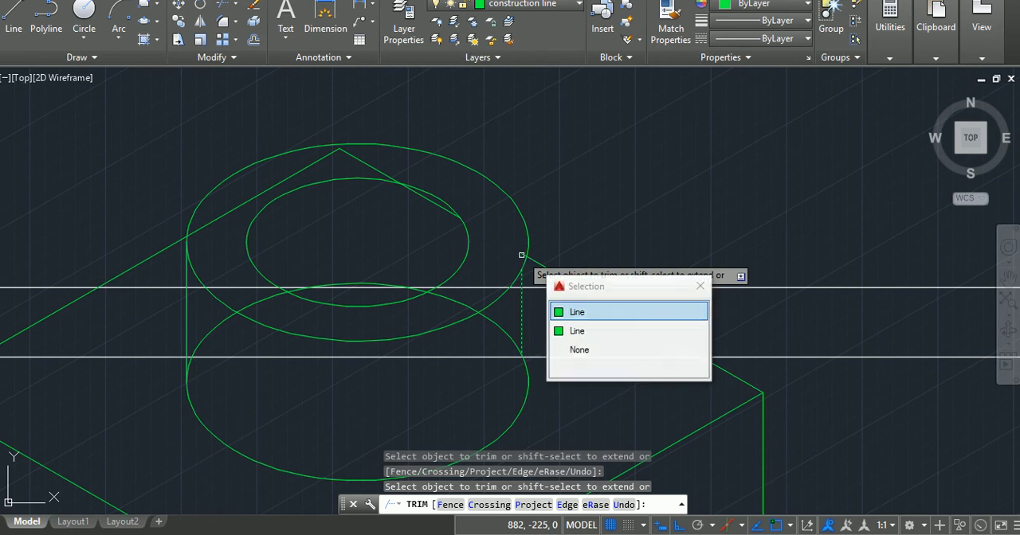
key(Down)
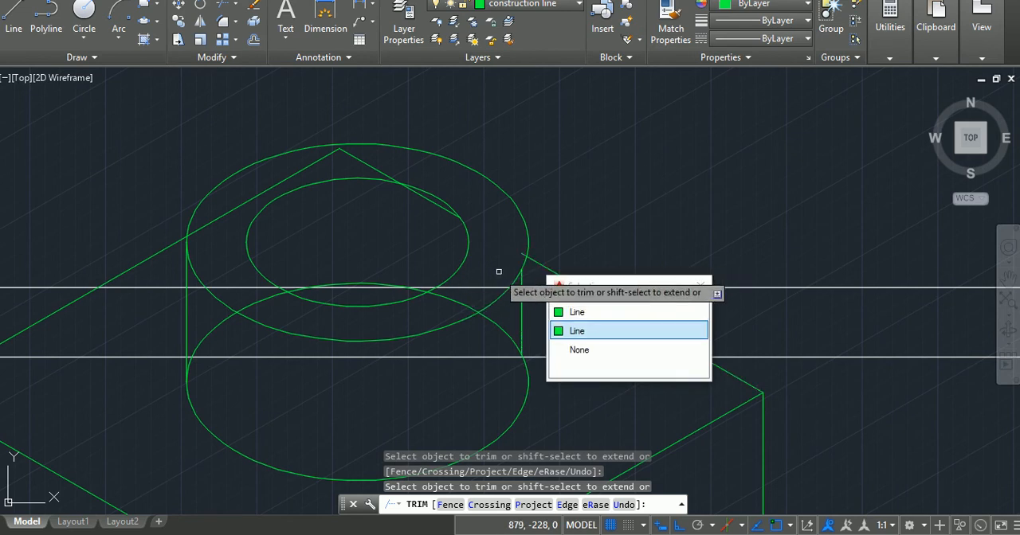
click(523, 256)
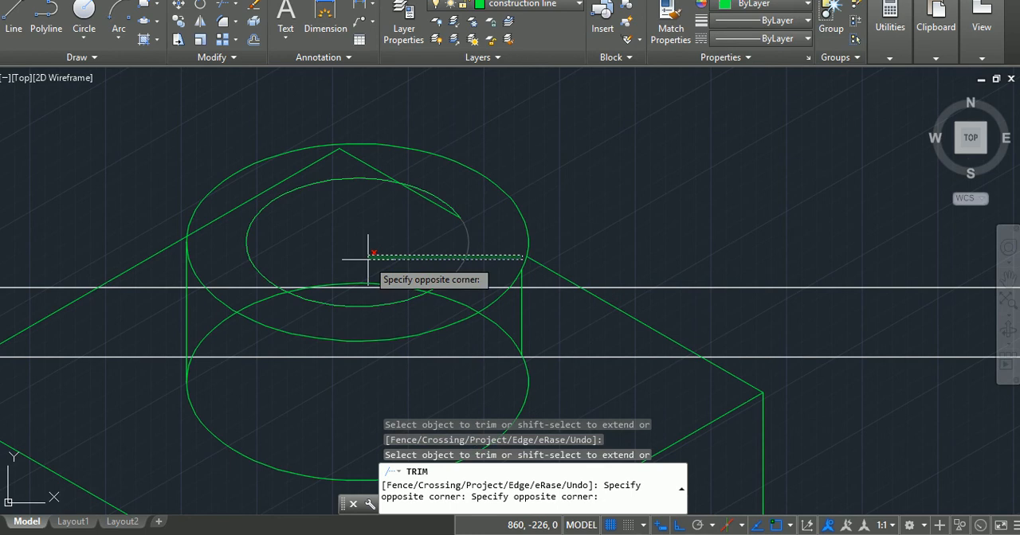
key(Escape)
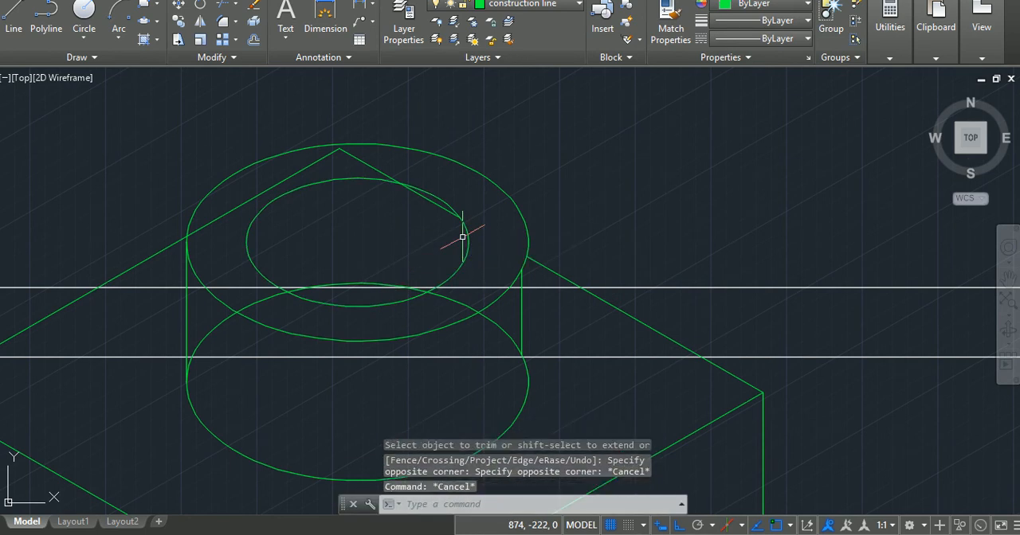
Trim the block's back edges crossing the boss's top face and the hidden outer portions of the lower circle.
text(tr)
key(Return)
key(Return)
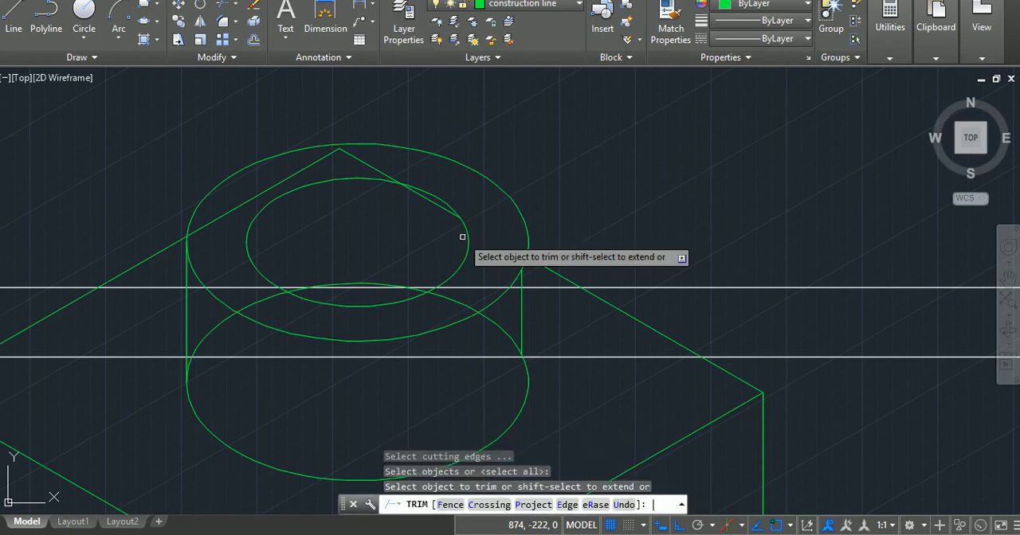
click(434, 202)
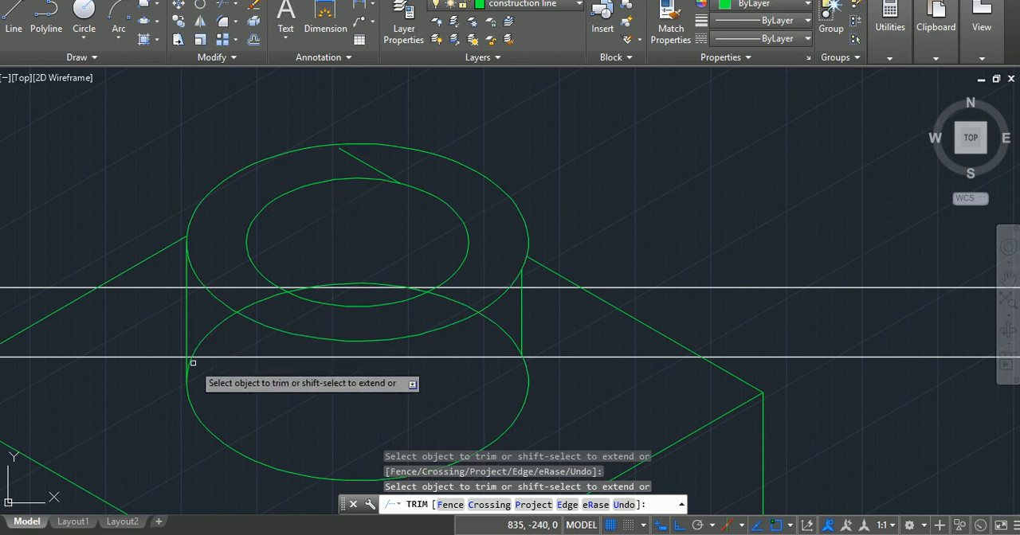
click(208, 336)
click(257, 302)
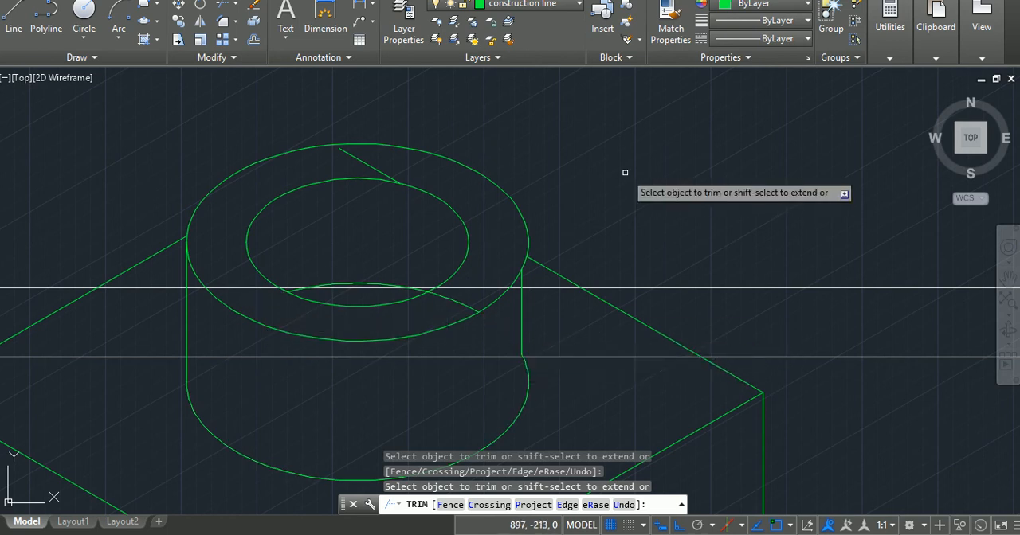
key(Escape)
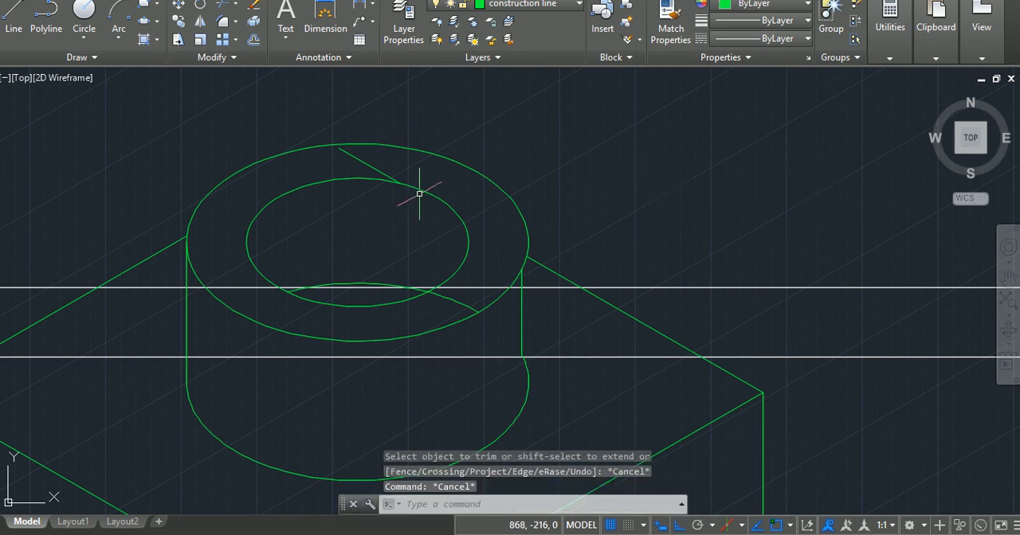
Delete the leftover block edge segment and the lower circle's remaining arc across the boss's top face.
click(376, 165)
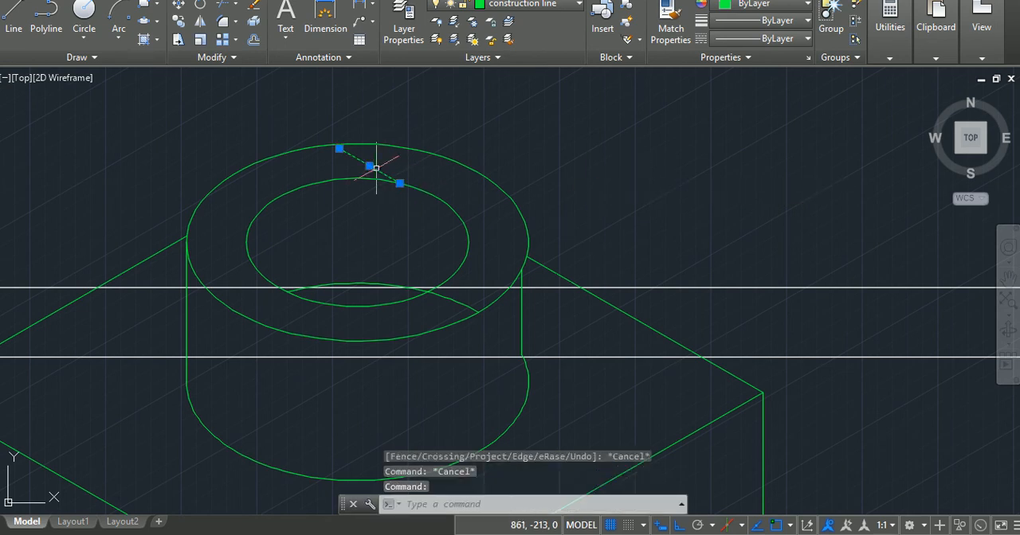
click(379, 283)
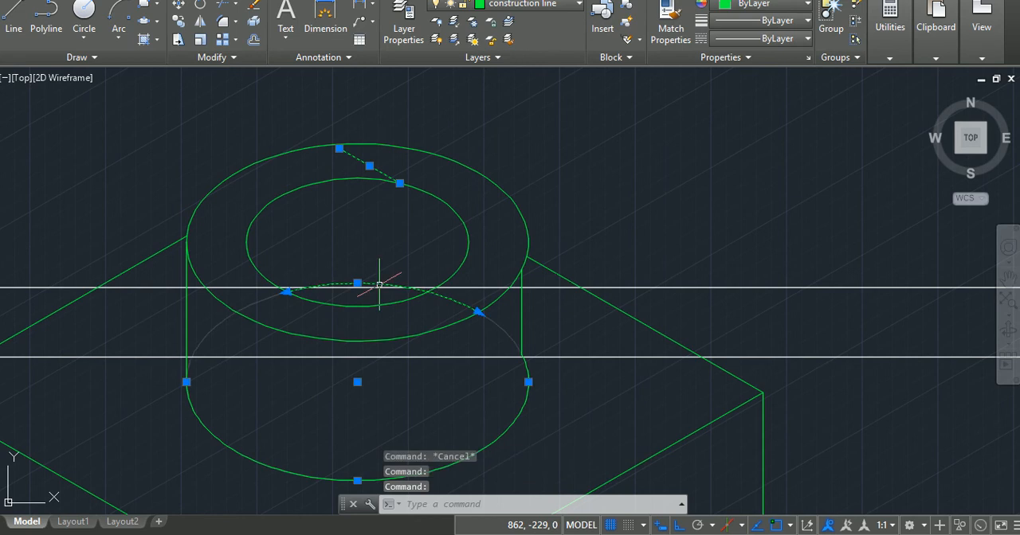
key(Delete)
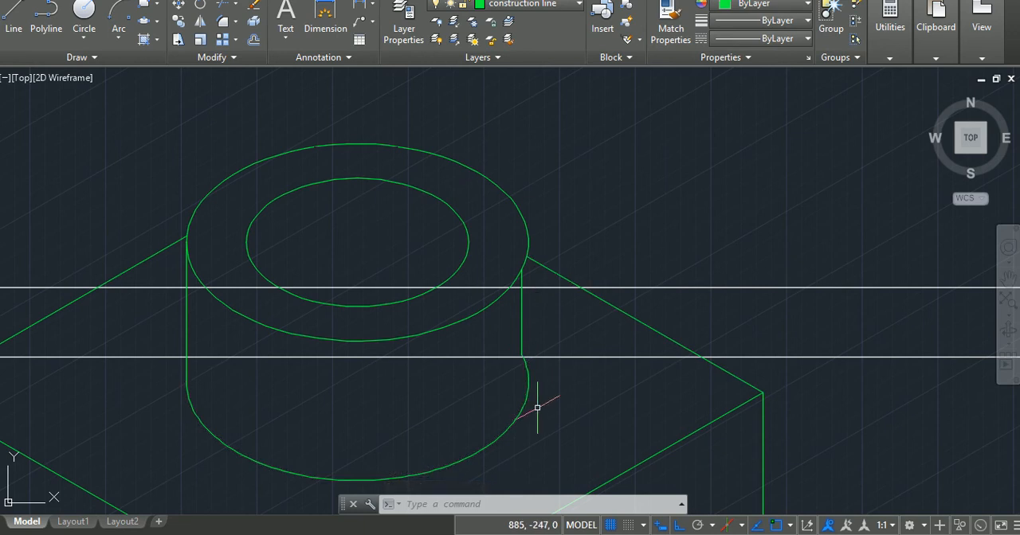
Draw a 20-unit vertical line up from the lower circle's right quadrant to the upper outer circle.
text(l)
key(Return)
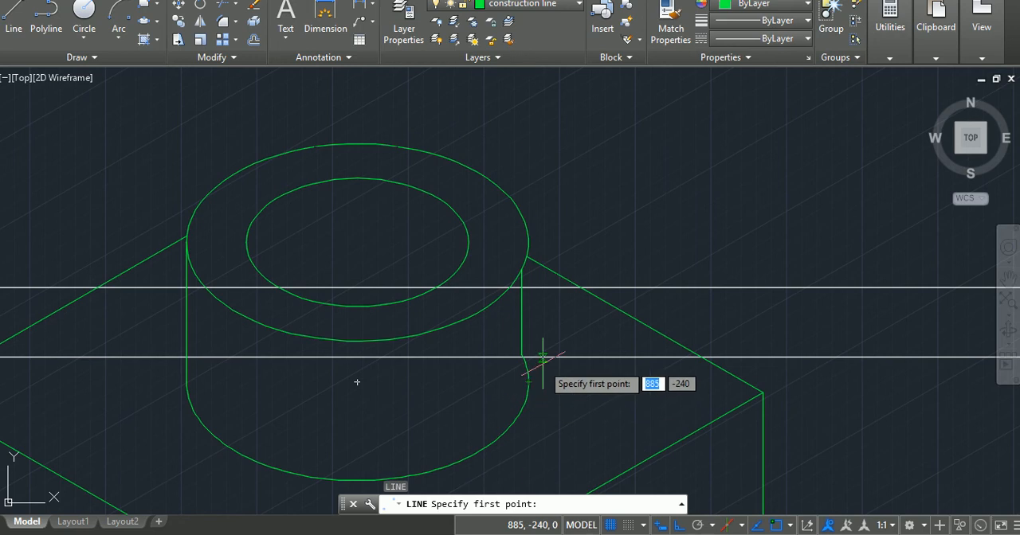
click(527, 381)
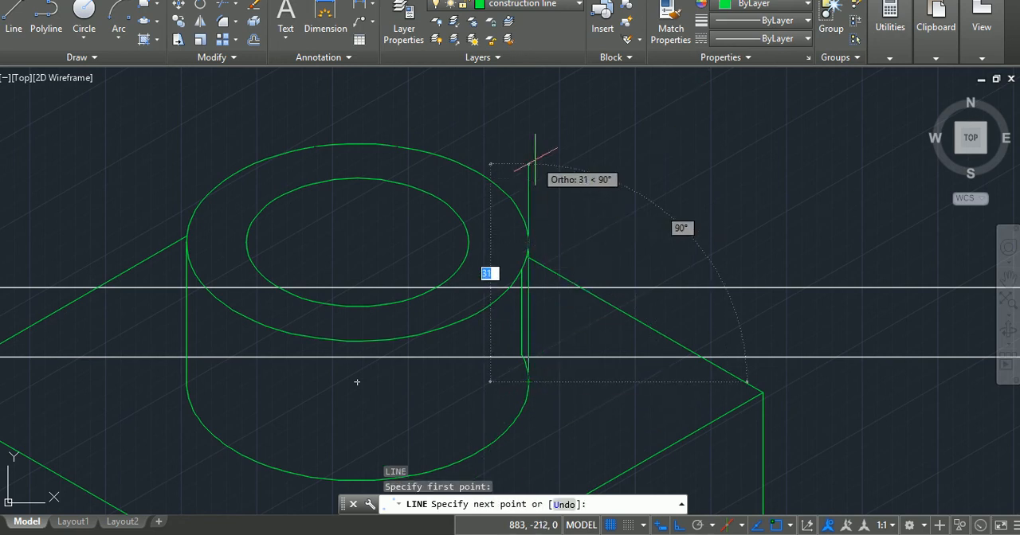
text(20)
key(Return)
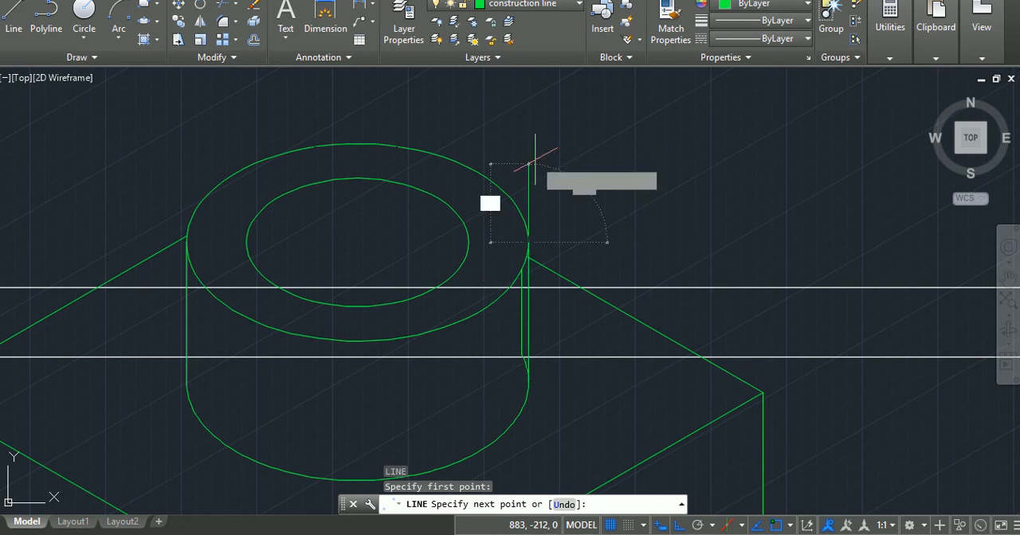
key(Return)
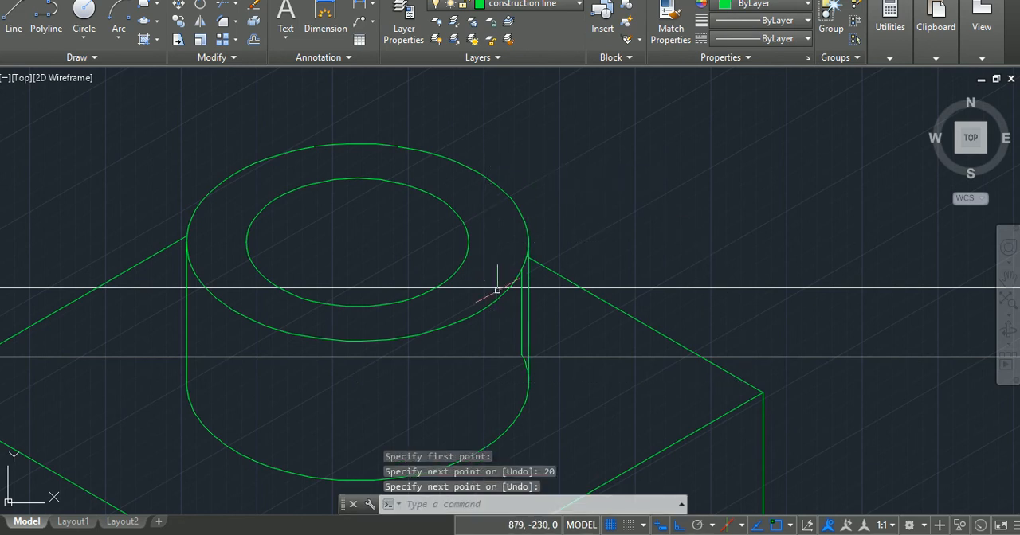
Delete the misplaced vertical line inside the boss's right edge and remove the leftover arc stub of the lower circle beside it.
key(Delete)
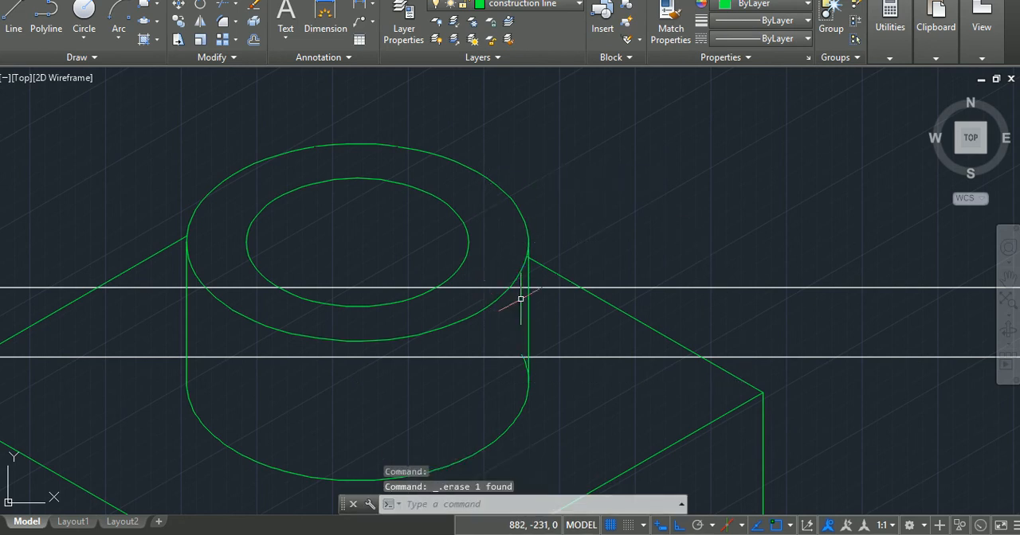
text(tr)
key(Return)
key(Return)
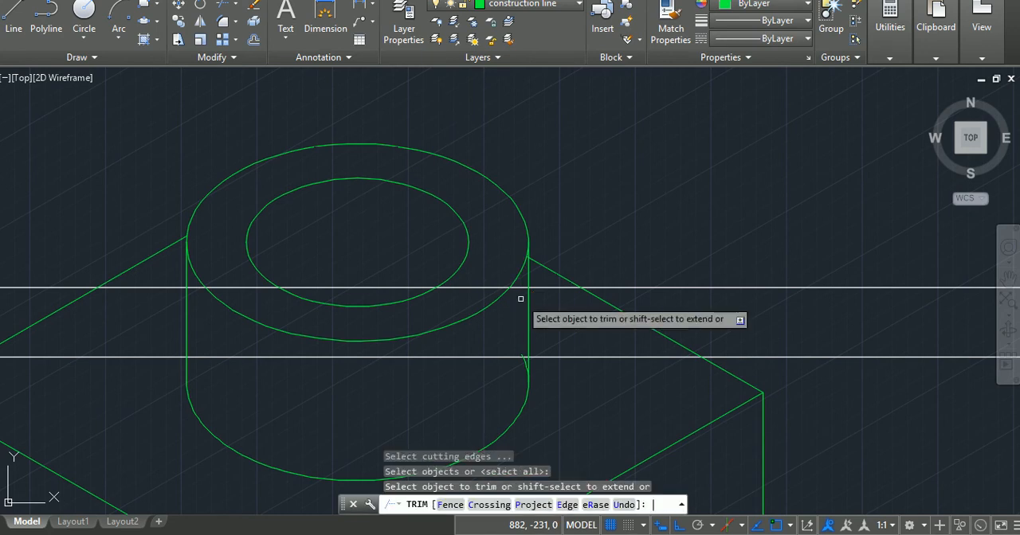
click(524, 364)
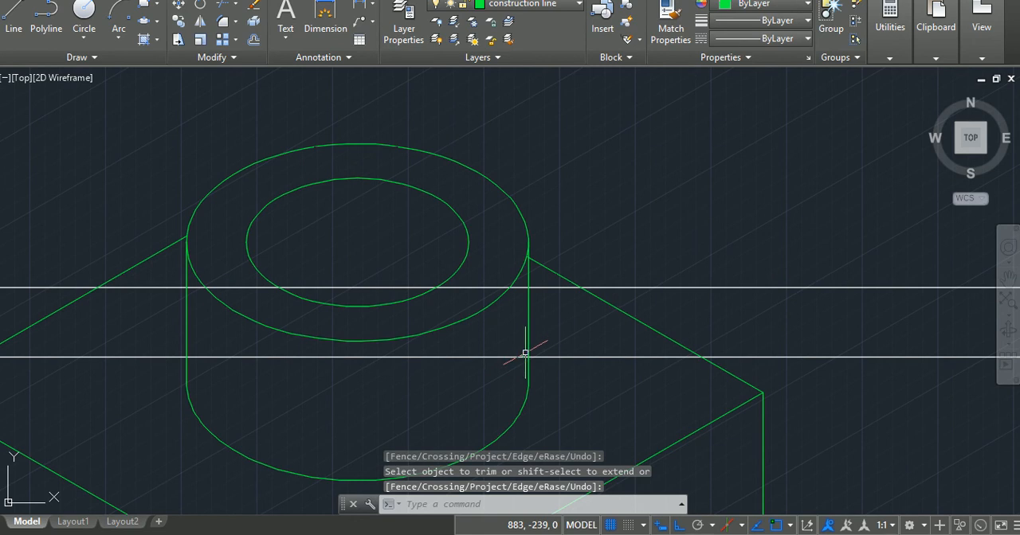
key(Return)
click(521, 354)
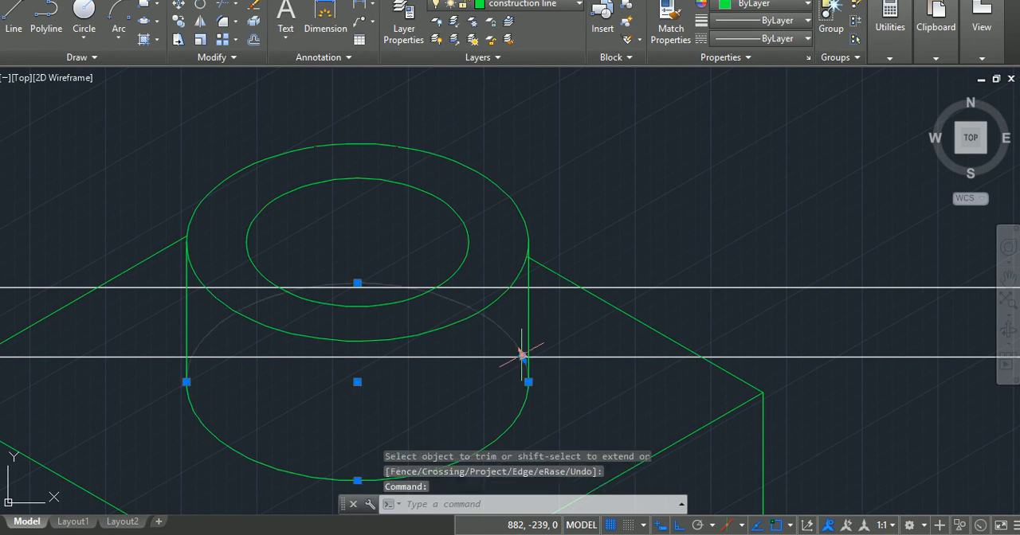
key(Delete)
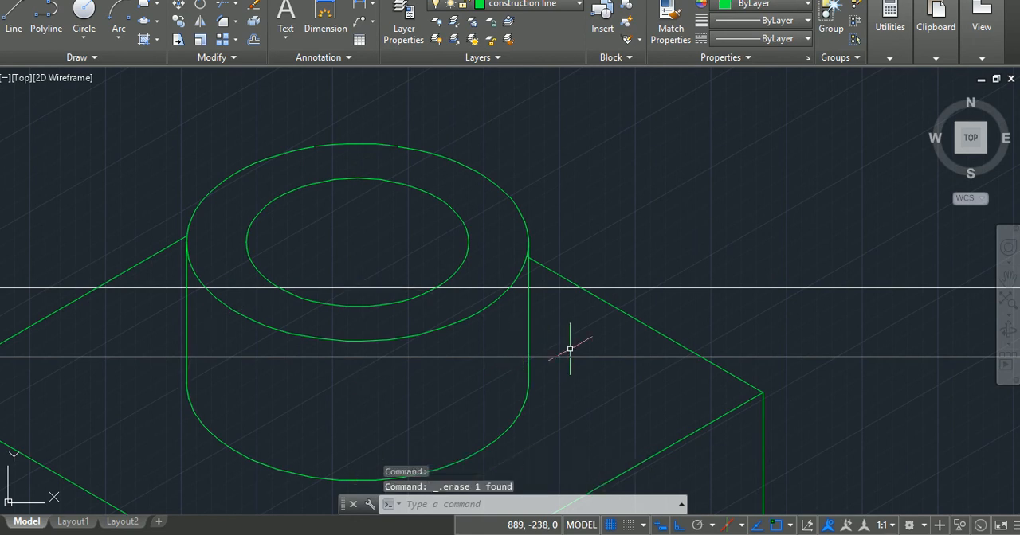
Select all the bracket's lines and curves in the Practical 10 frame and join them with the Join command.
scroll(362, 326, down, 8)
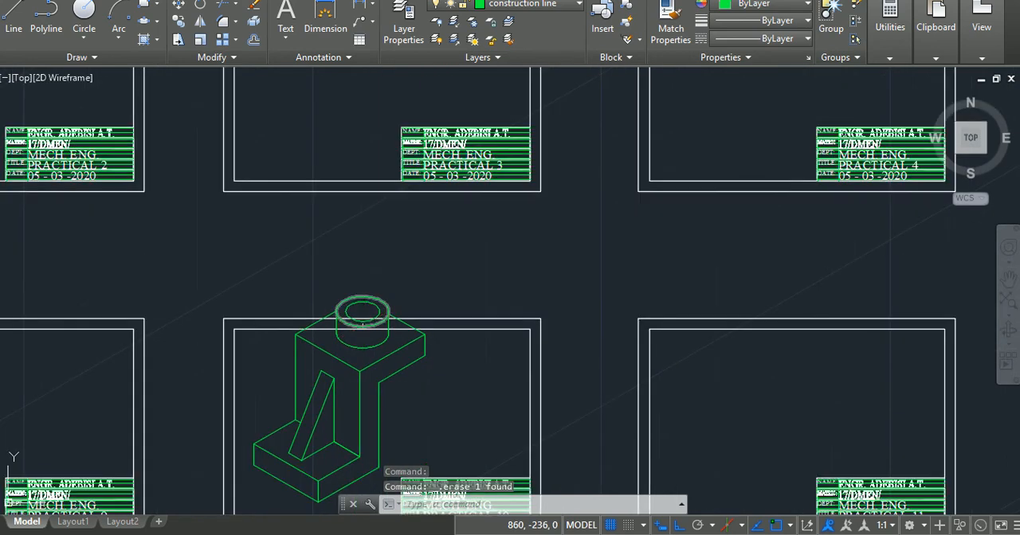
scroll(367, 313, down, 2)
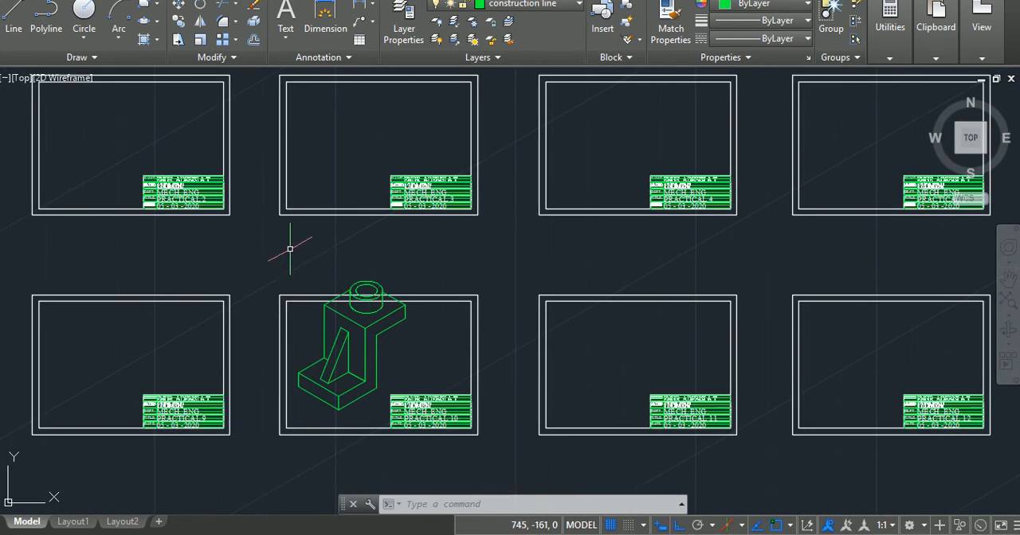
click(290, 249)
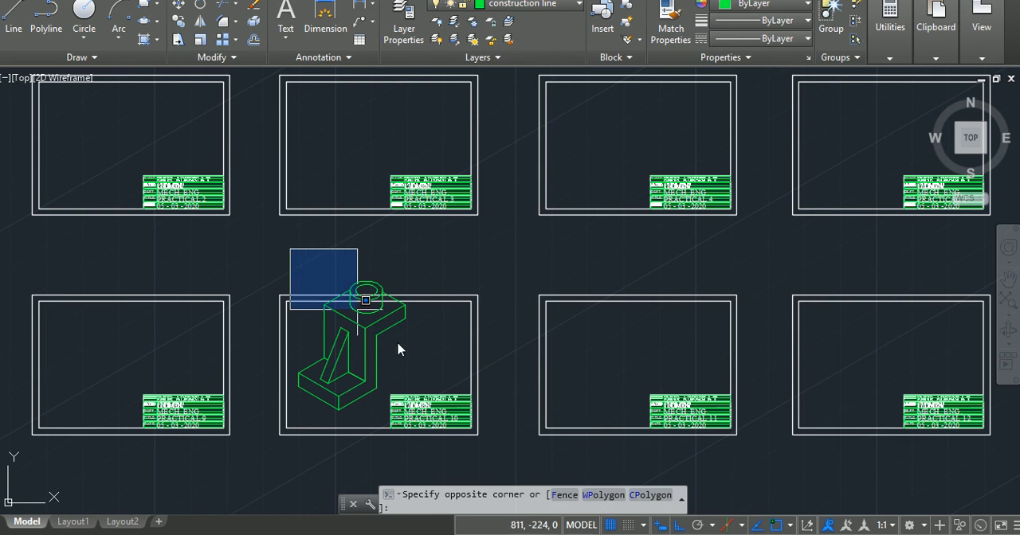
click(384, 415)
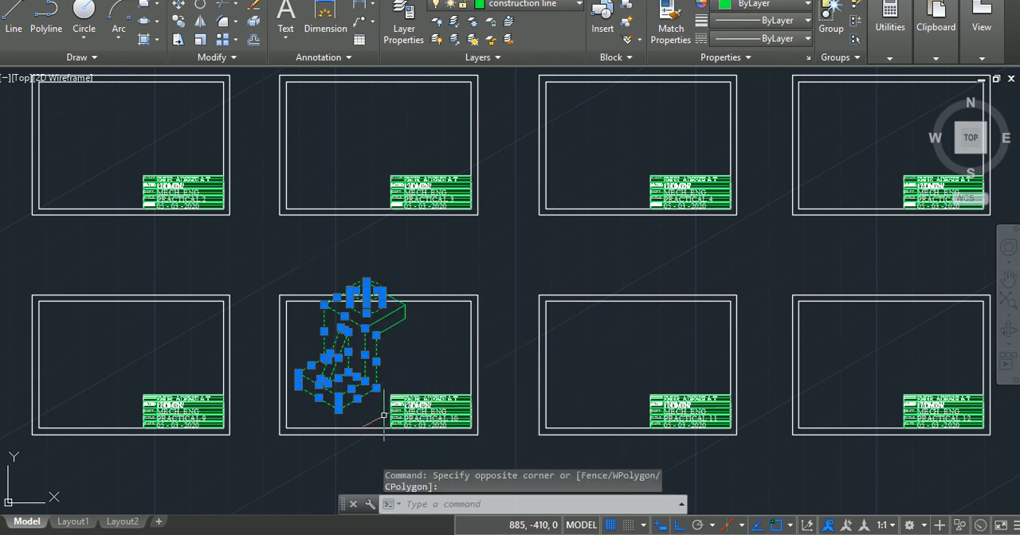
click(410, 358)
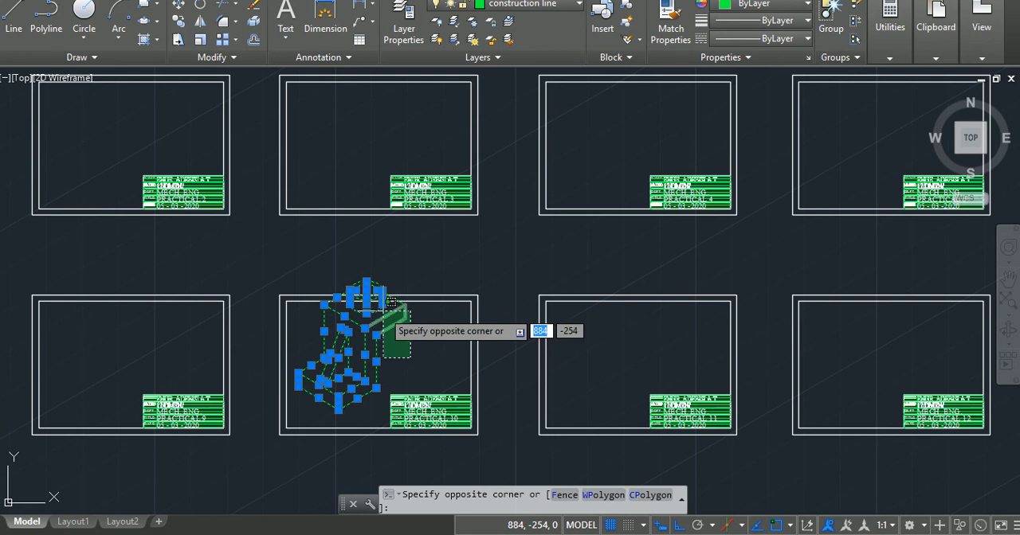
click(391, 305)
click(383, 311)
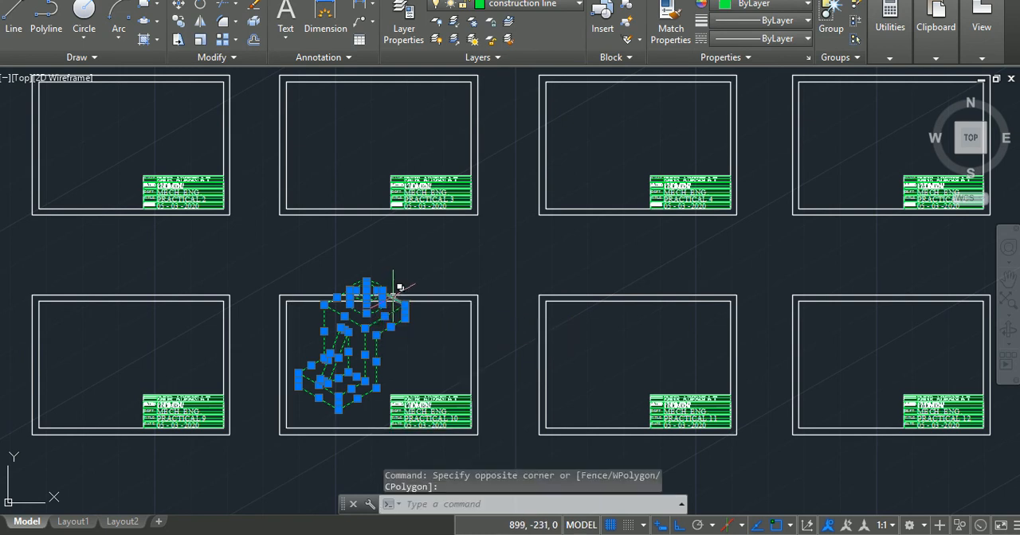
click(393, 298)
click(487, 353)
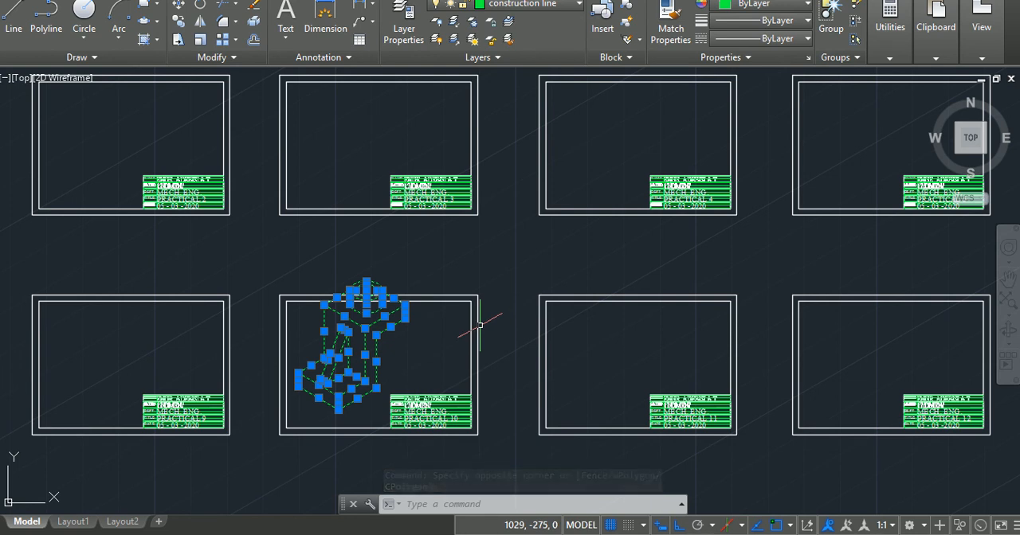
text(J)
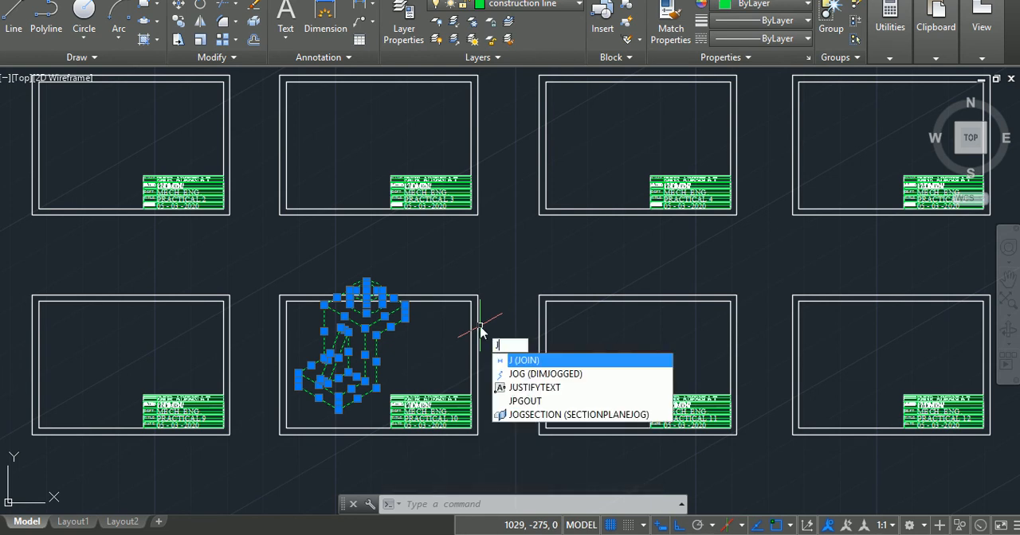
key(Return)
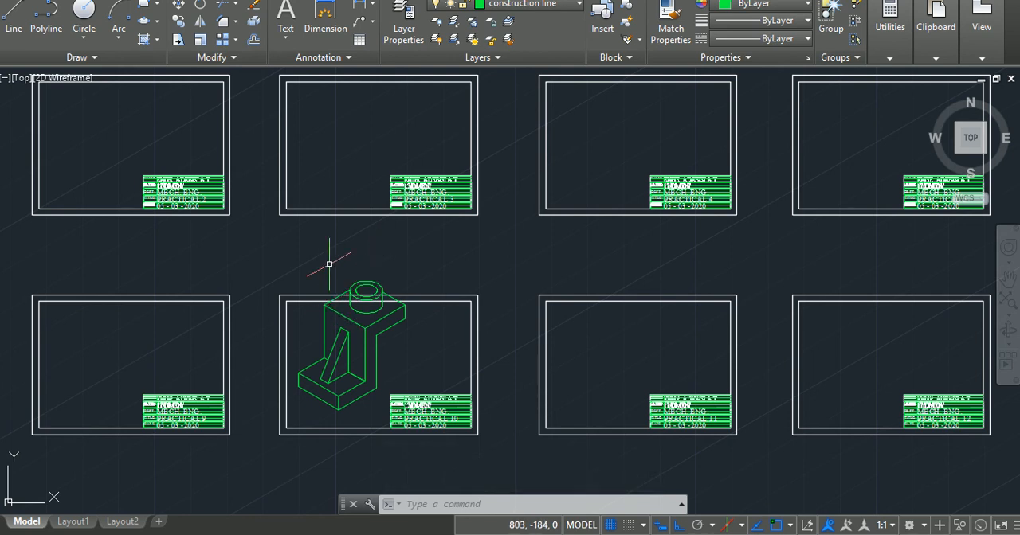
Scale the whole bracket by a factor of 0.75 about the lowest front corner of its base.
text(site )
text(c)
key(Return)
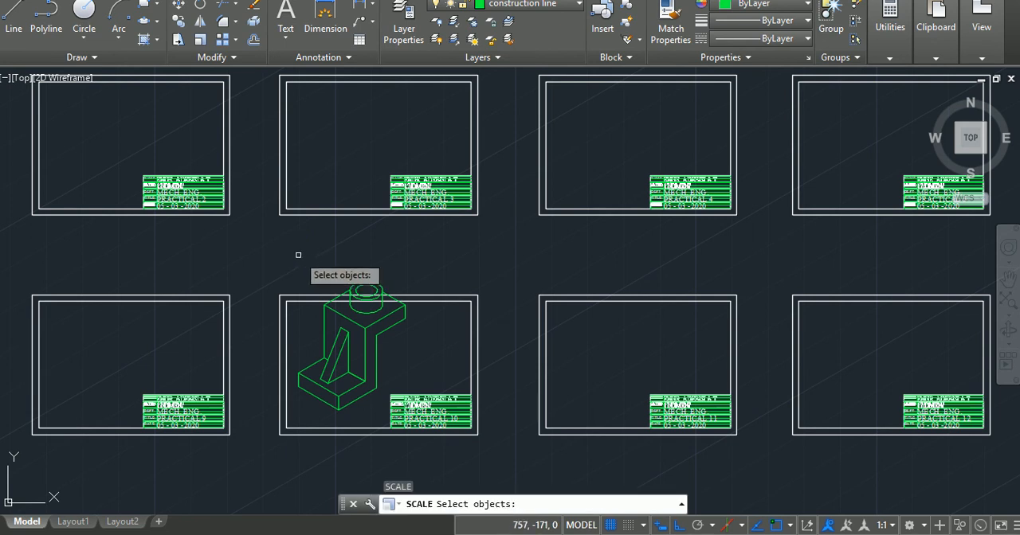
click(287, 248)
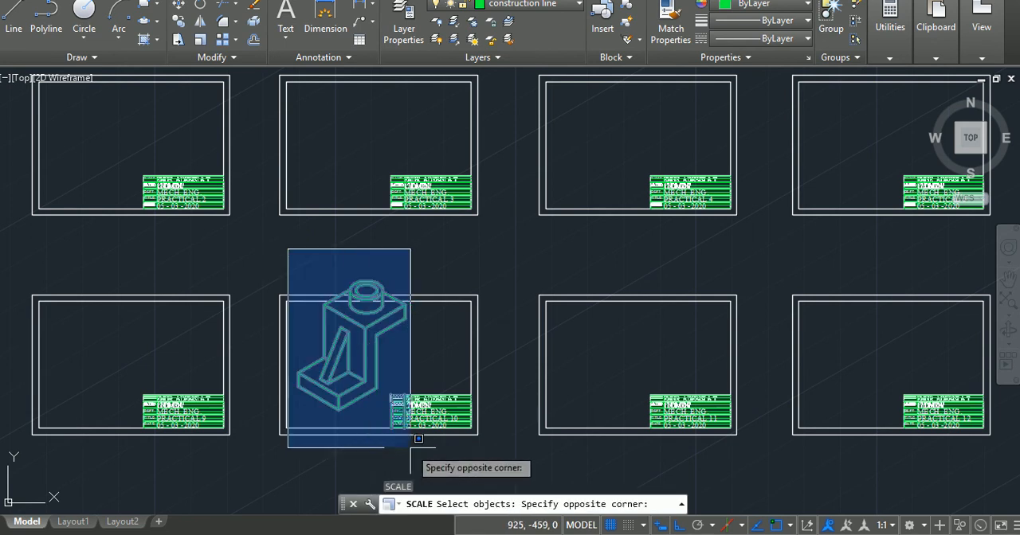
click(379, 417)
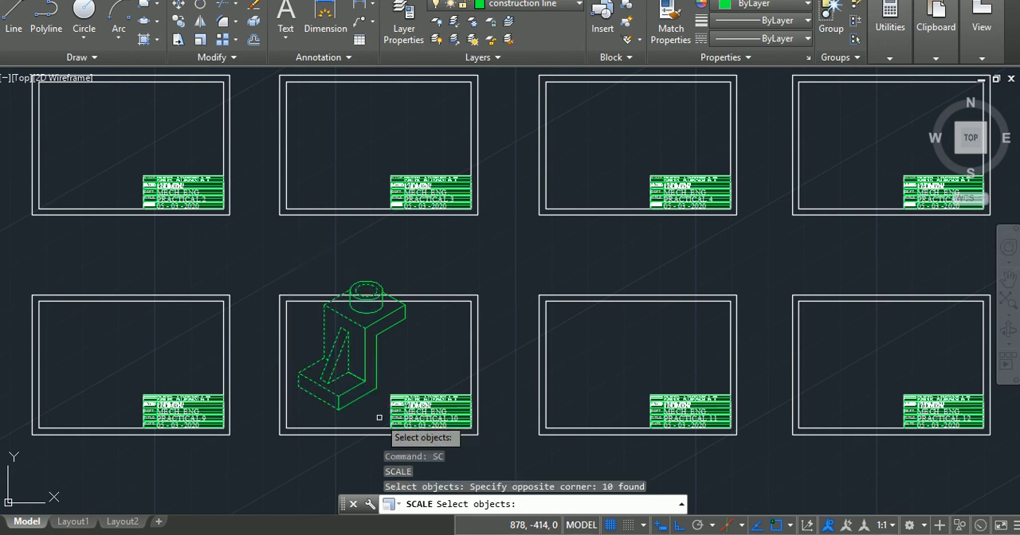
click(374, 359)
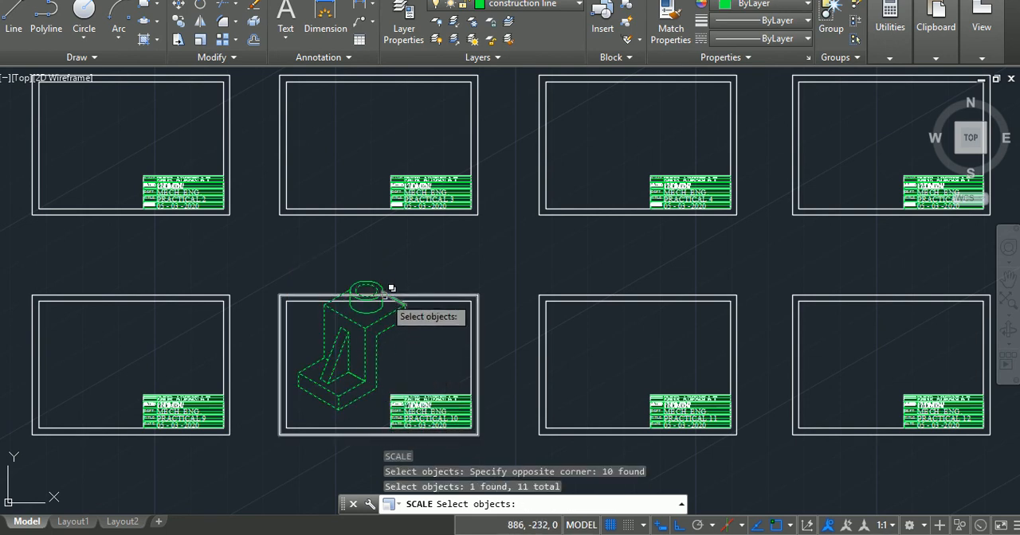
click(322, 250)
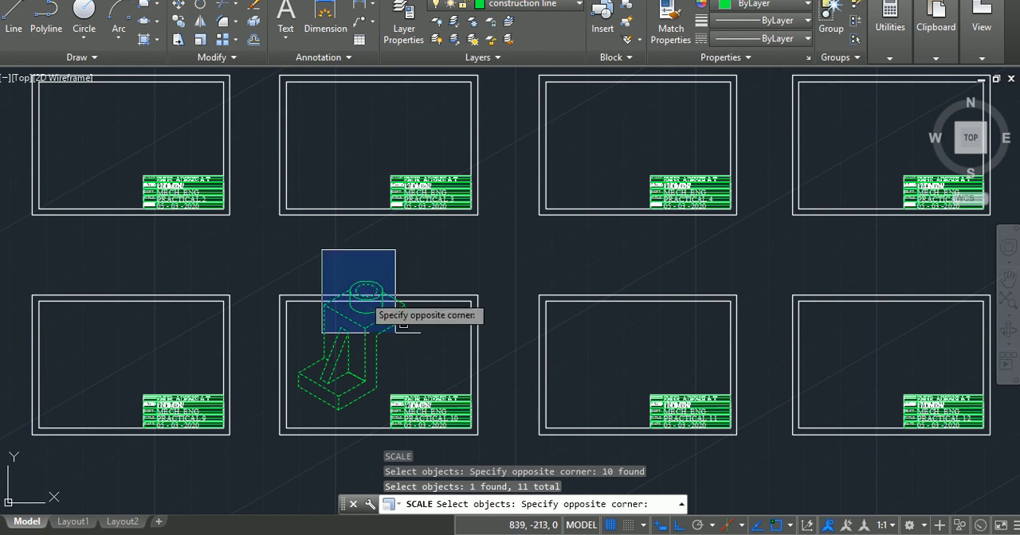
click(422, 353)
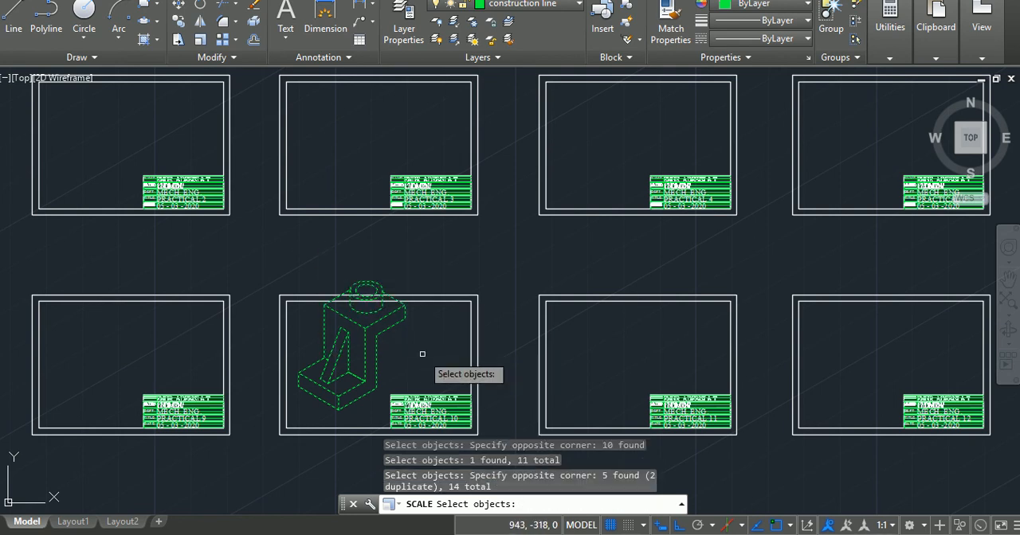
key(Return)
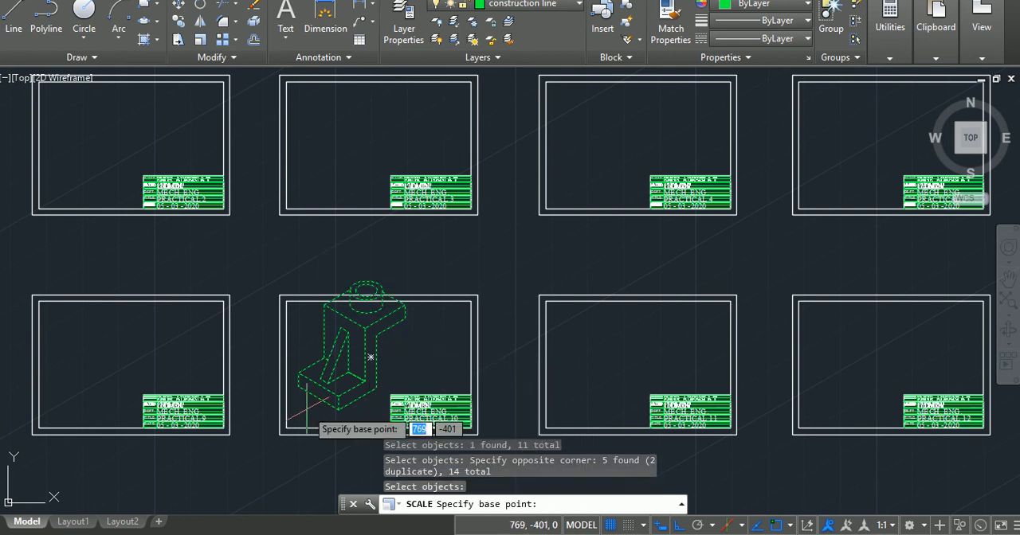
click(338, 409)
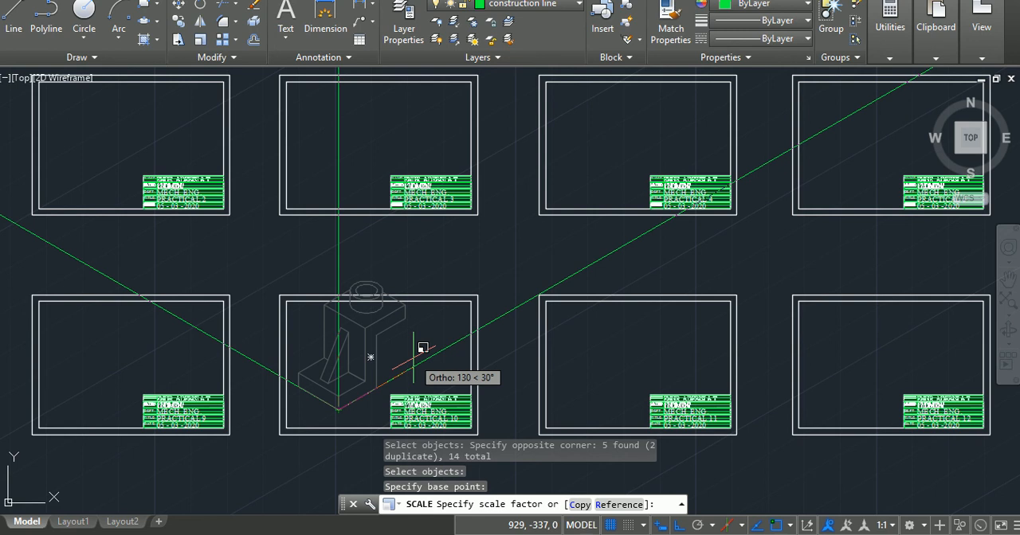
text(0)
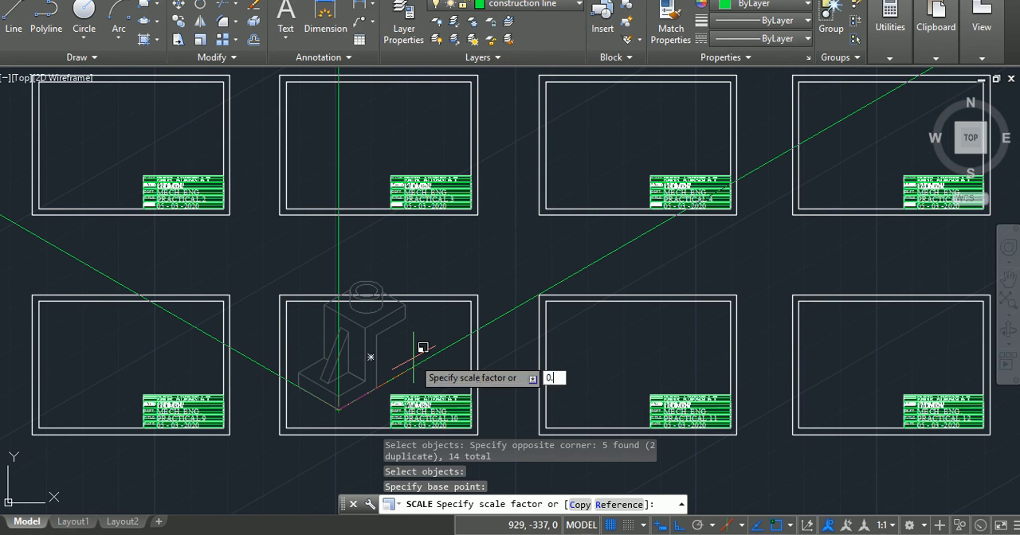
text(.75)
key(Return)
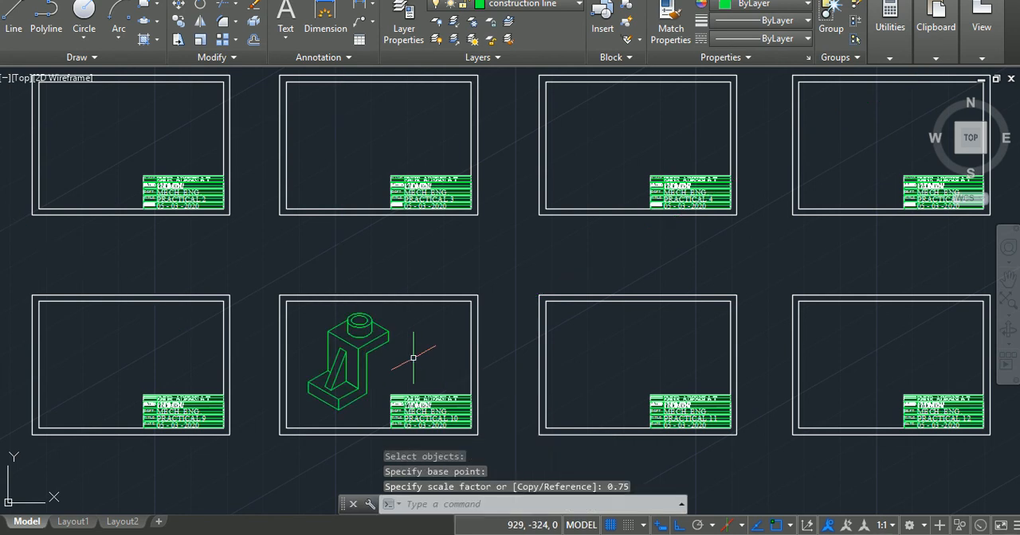
key(Escape)
key(Escape)
key(Escape)
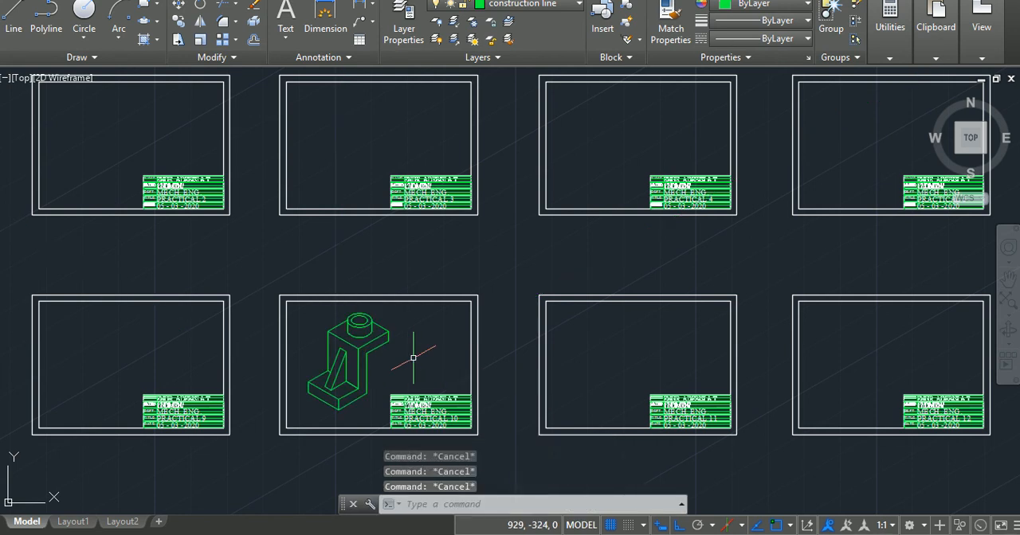
Move the whole scaled bracket to the outlines layer and clear the selection.
click(302, 307)
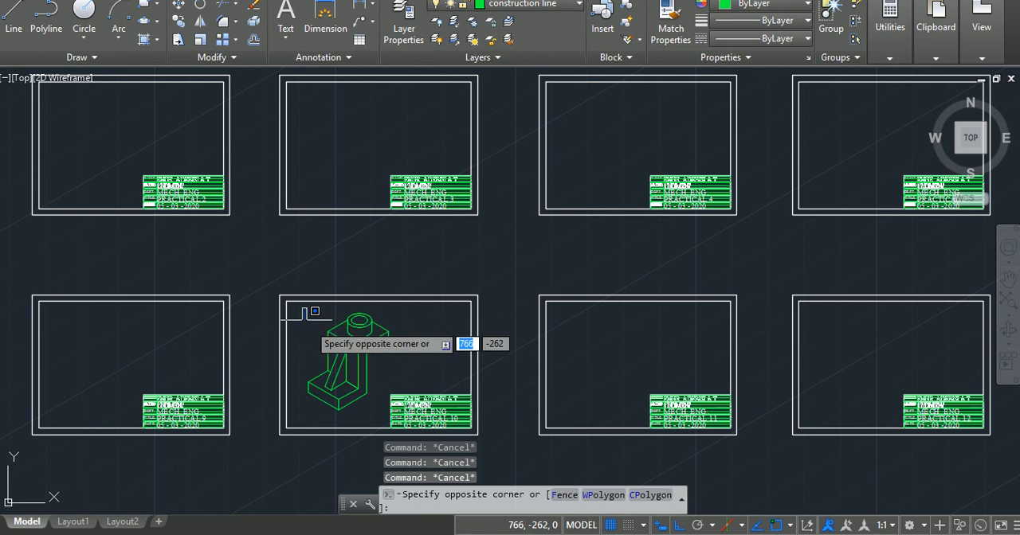
click(389, 420)
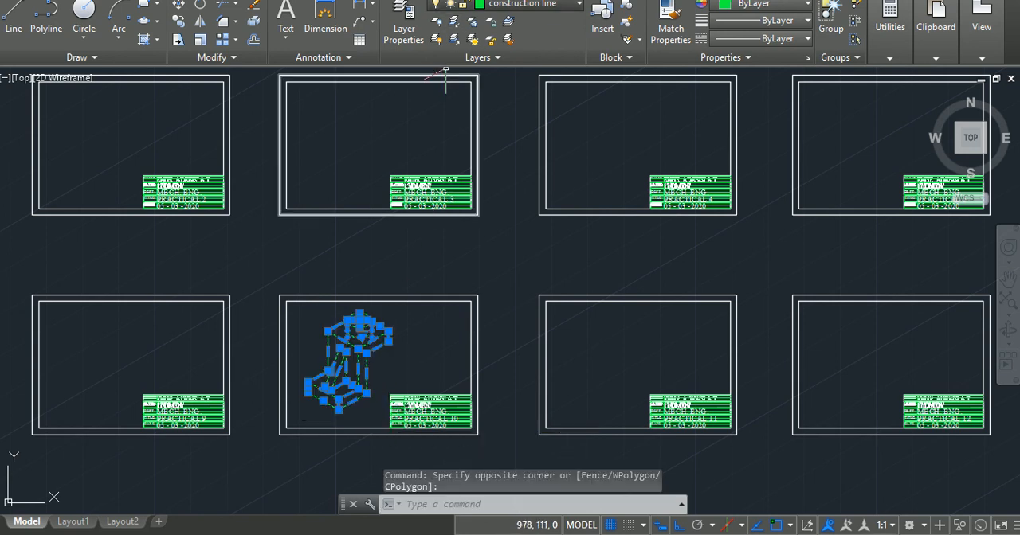
click(518, 4)
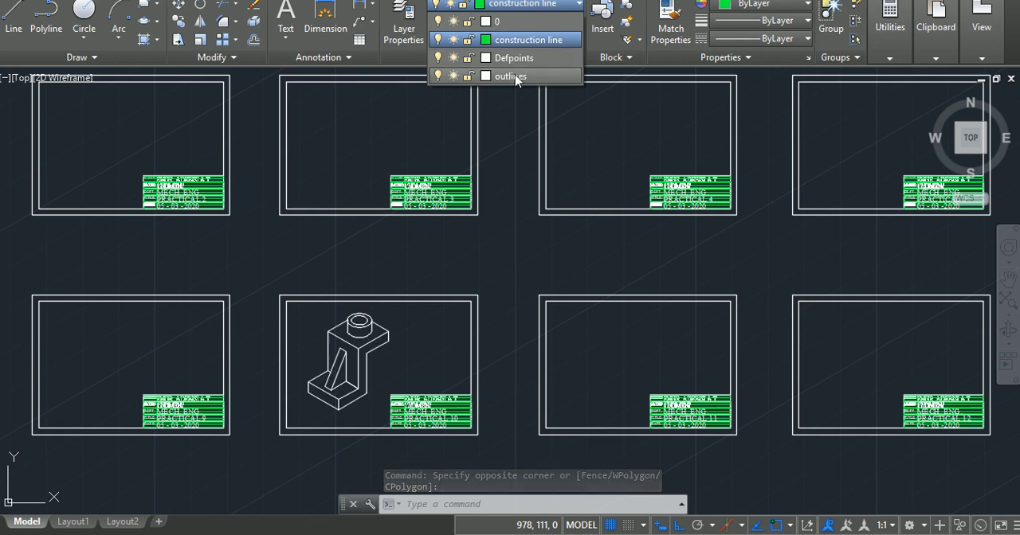
click(512, 76)
key(Escape)
key(Escape)
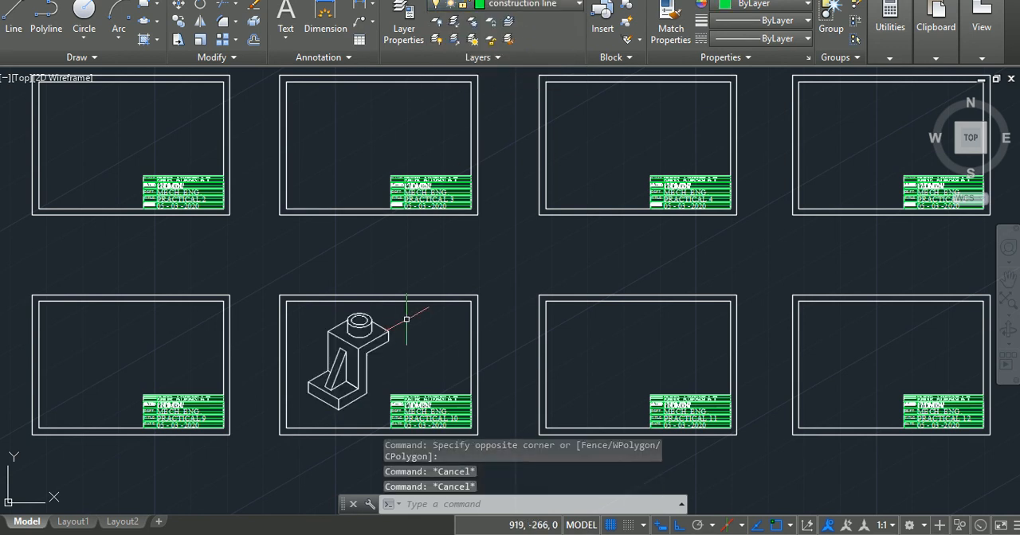
Dimension the base's lower front-left edge with the DIM command, placing the aligned dimension below the edge.
scroll(361, 360, up, 6)
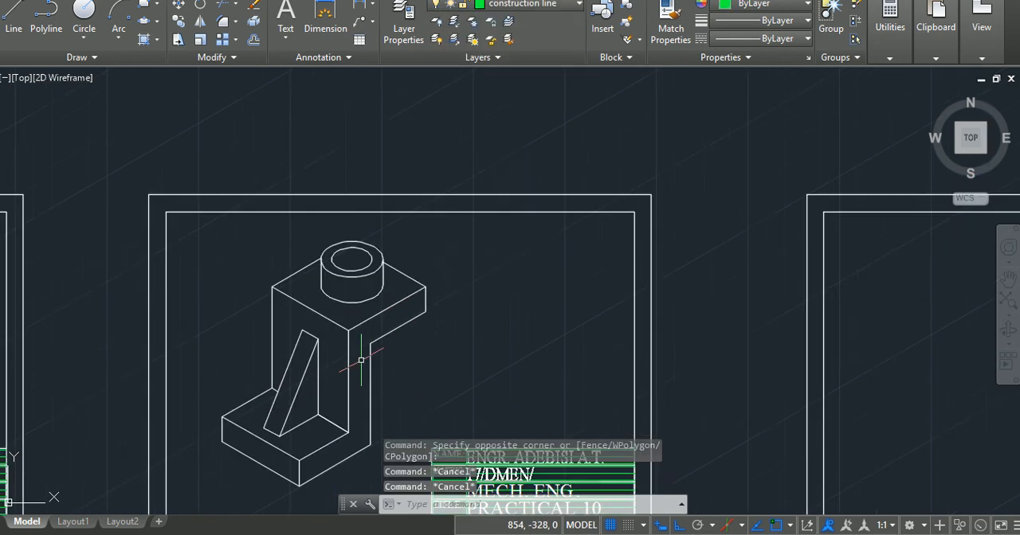
mouse_move(358, 357)
middle_down()
mouse_move(398, 255)
mouse_move(417, 148)
mouse_move(411, 245)
middle_up()
key(Escape)
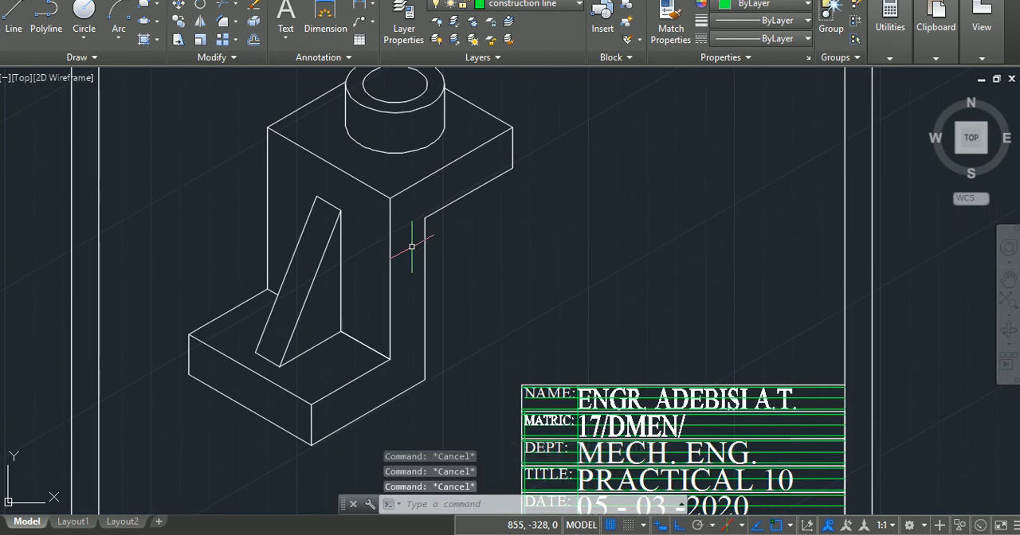
text(dim)
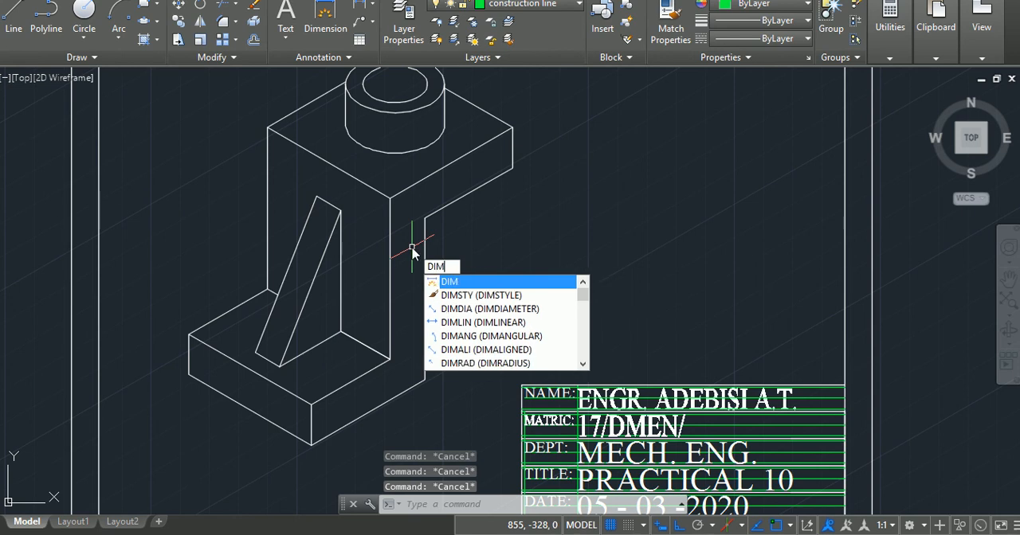
key(Return)
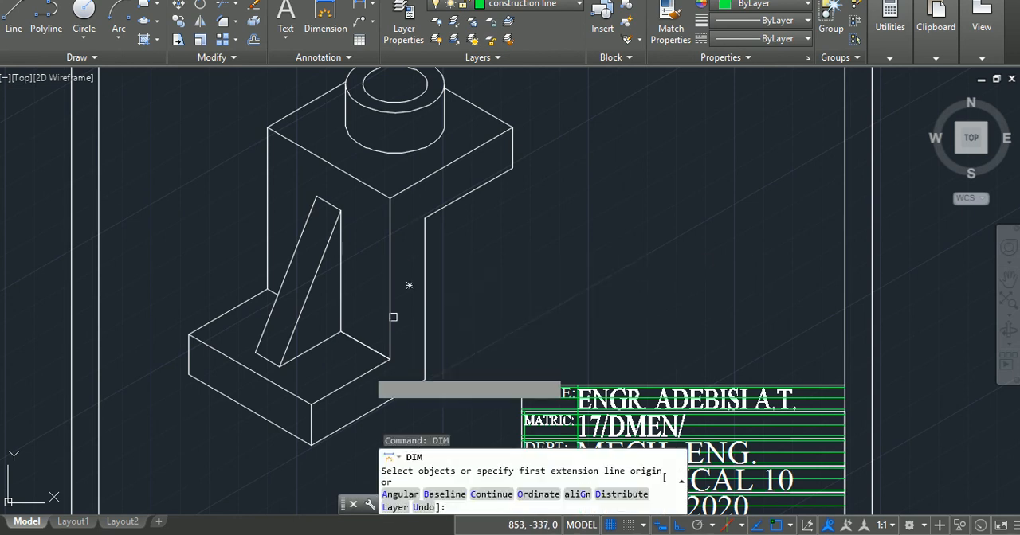
click(304, 445)
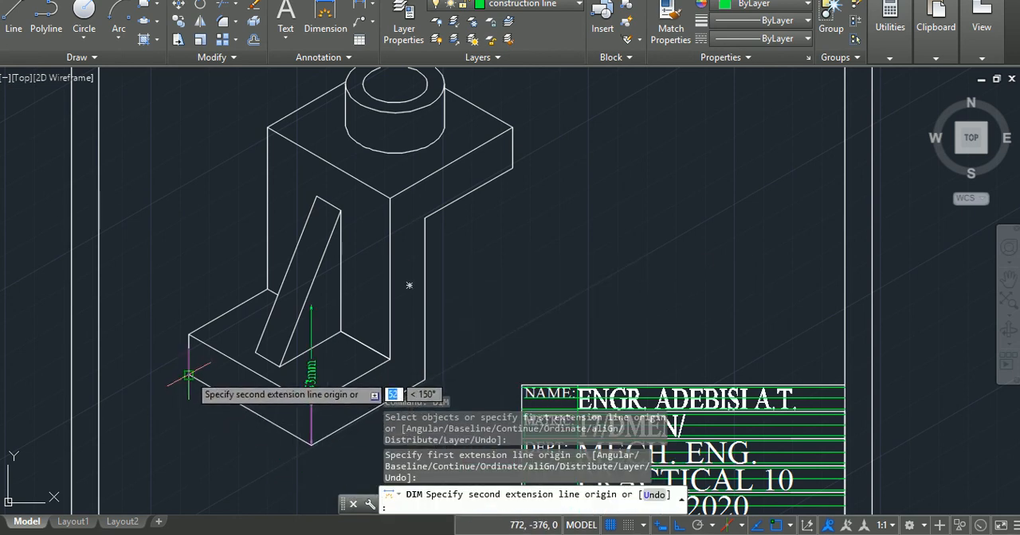
click(189, 403)
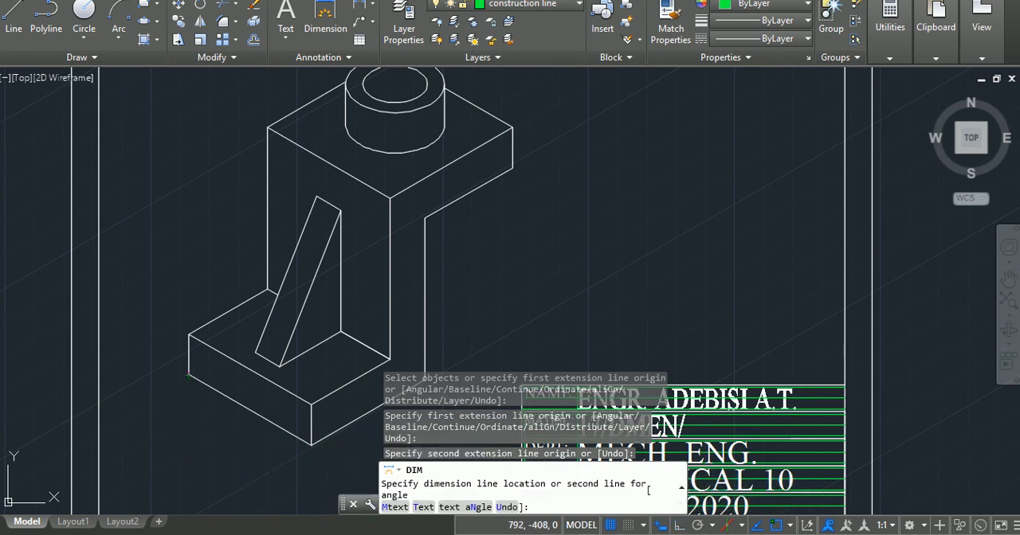
click(215, 443)
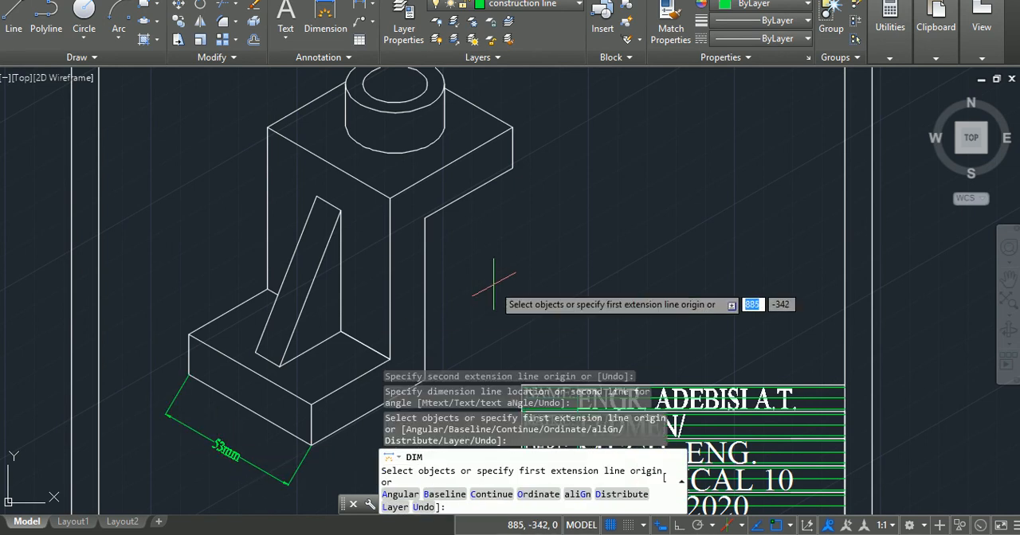
Dimension the thickness of the bracket's base at its leftmost vertical edge, placing the dimension outside the bracket.
click(188, 374)
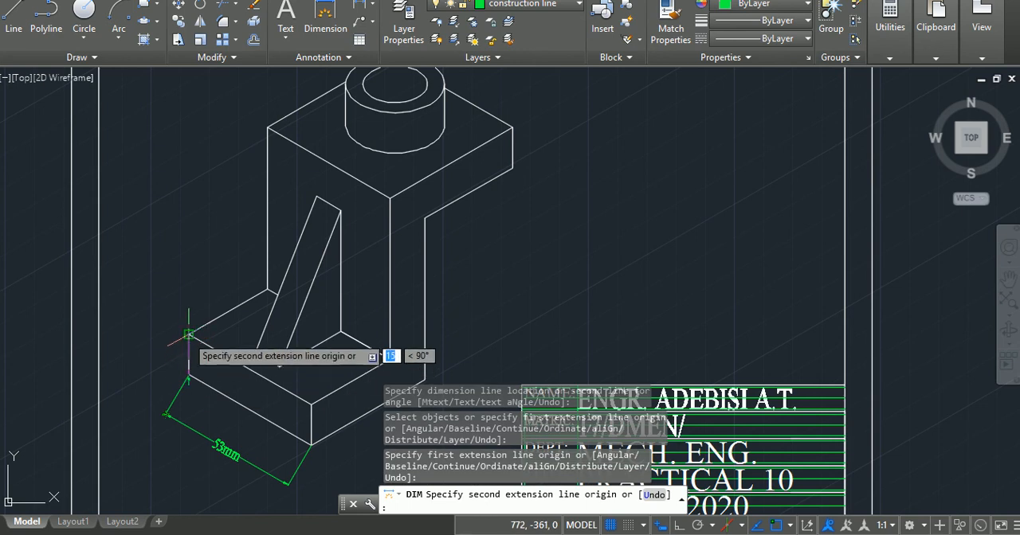
click(188, 336)
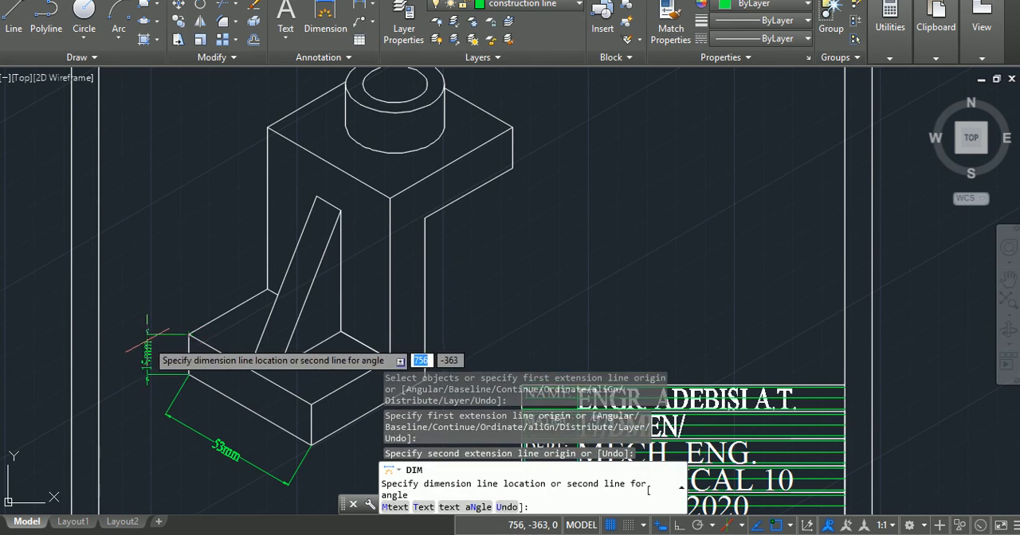
click(147, 351)
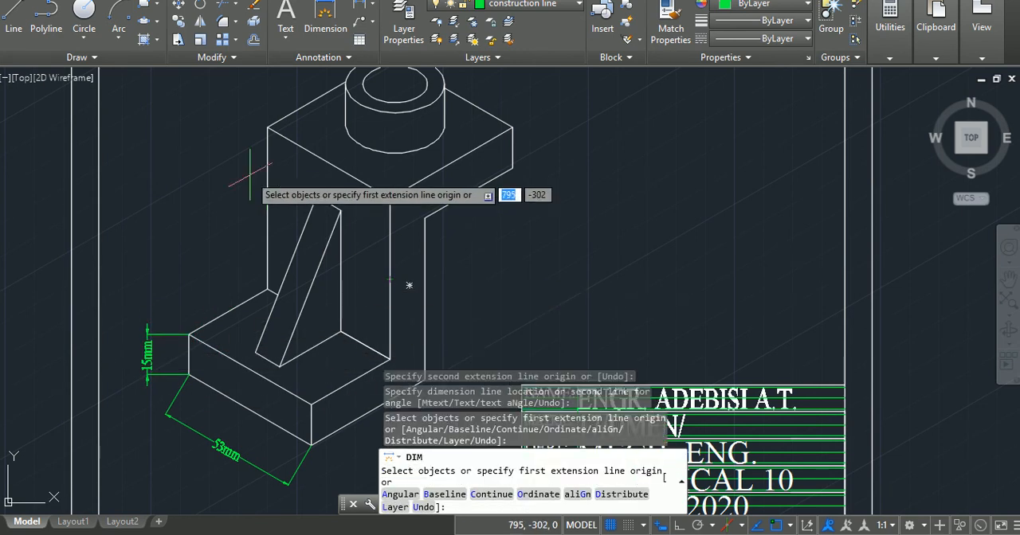
Dimension the base's lower front-right edge with an aligned dimension placed below the edge.
click(311, 445)
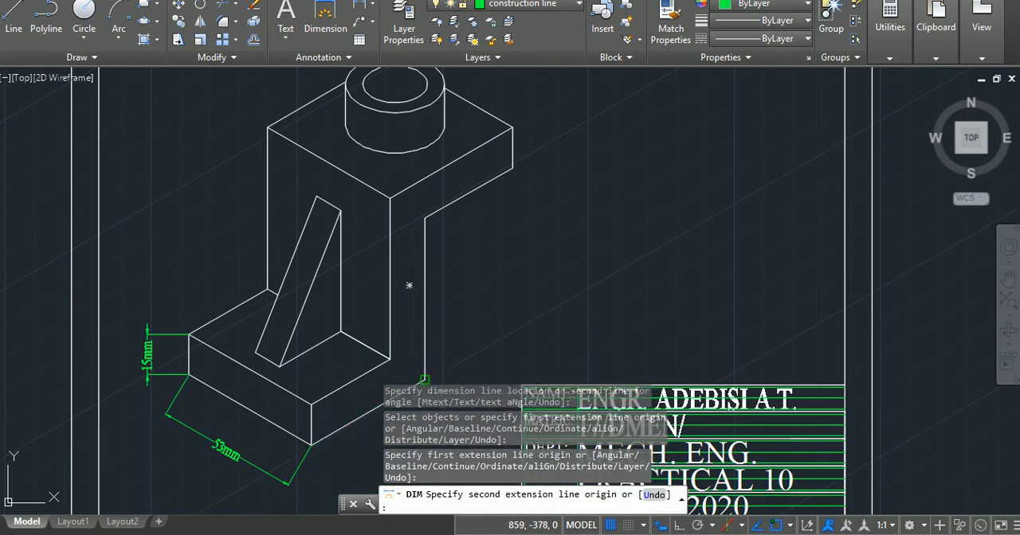
click(424, 381)
click(373, 443)
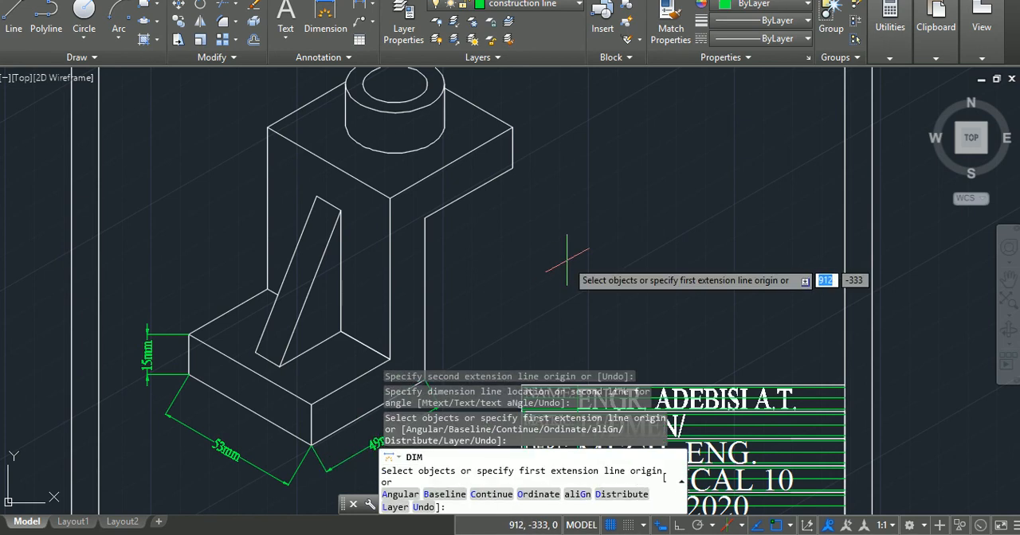
Dimension the top plate's thickness at its rightmost vertical edge, placing the dimension outside the bracket.
key(Return)
key(Return)
key(Return)
click(511, 126)
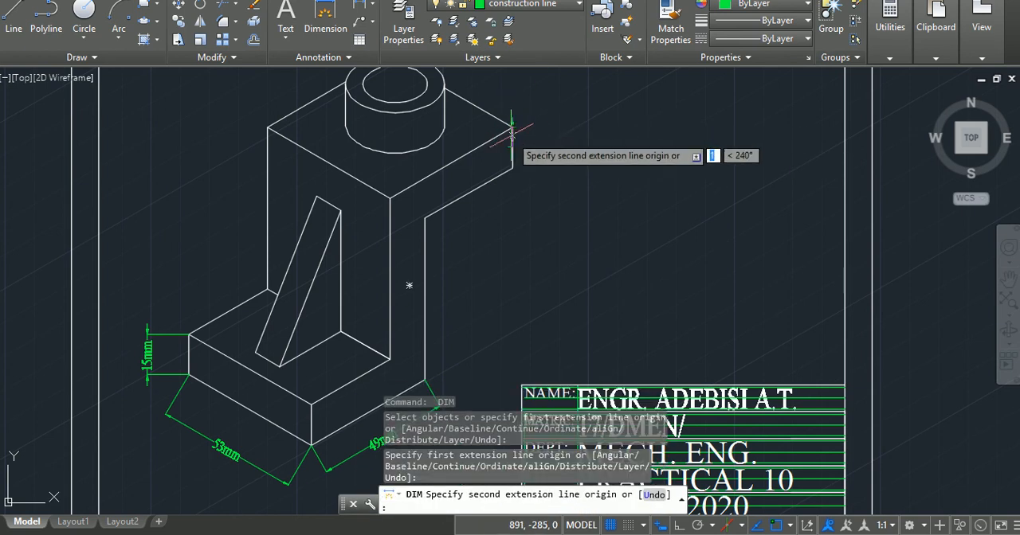
click(512, 166)
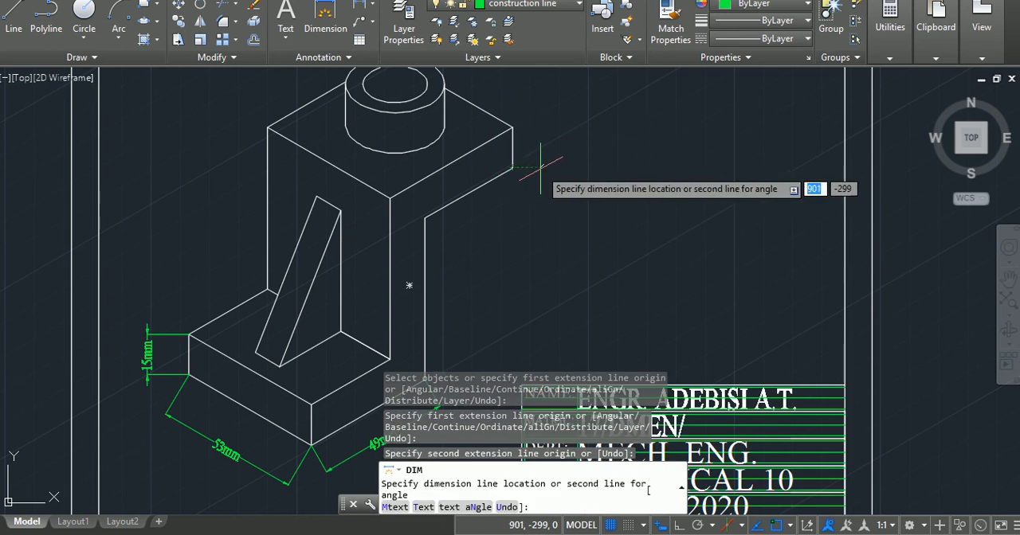
click(542, 148)
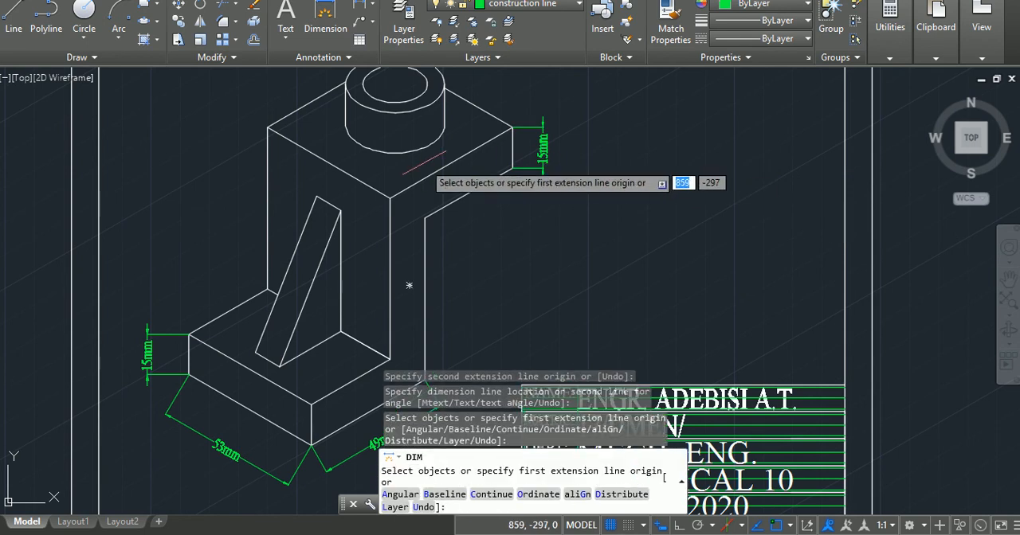
Dimension the upright's rear-left vertical edge from the top plate's corner down to the base's upper surface, placing it outside the bracket.
click(267, 127)
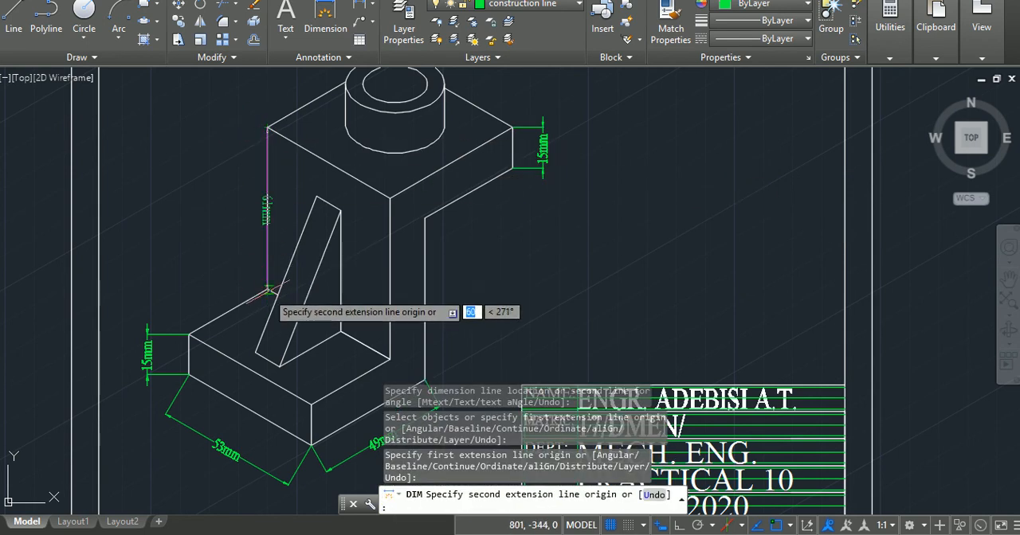
click(267, 288)
click(188, 251)
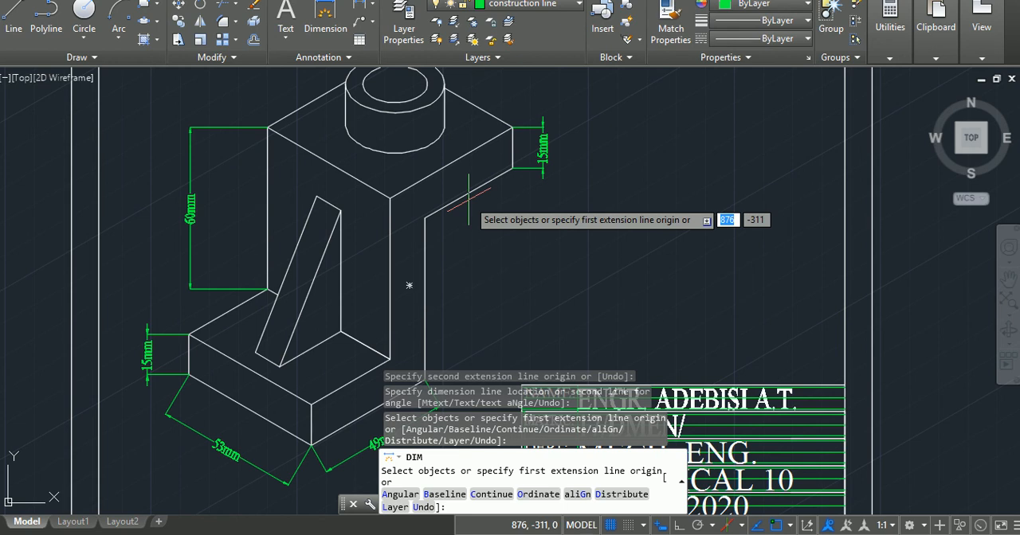
Dimension the lower edge of the top plate's overhang with an aligned dimension below it, and end the dimension command.
middle_drag(469, 200, 466, 275)
middle_drag(400, 227, 421, 277)
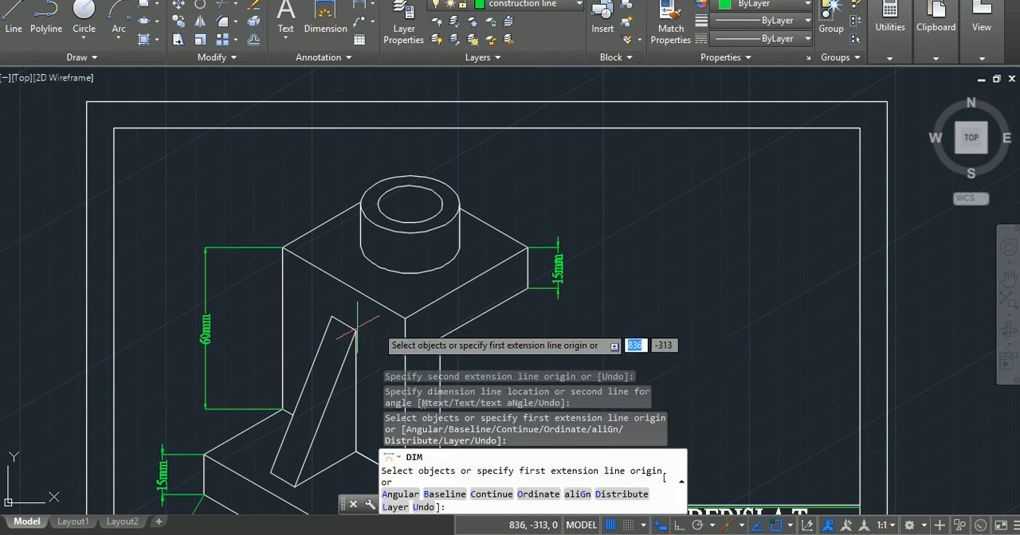
click(439, 339)
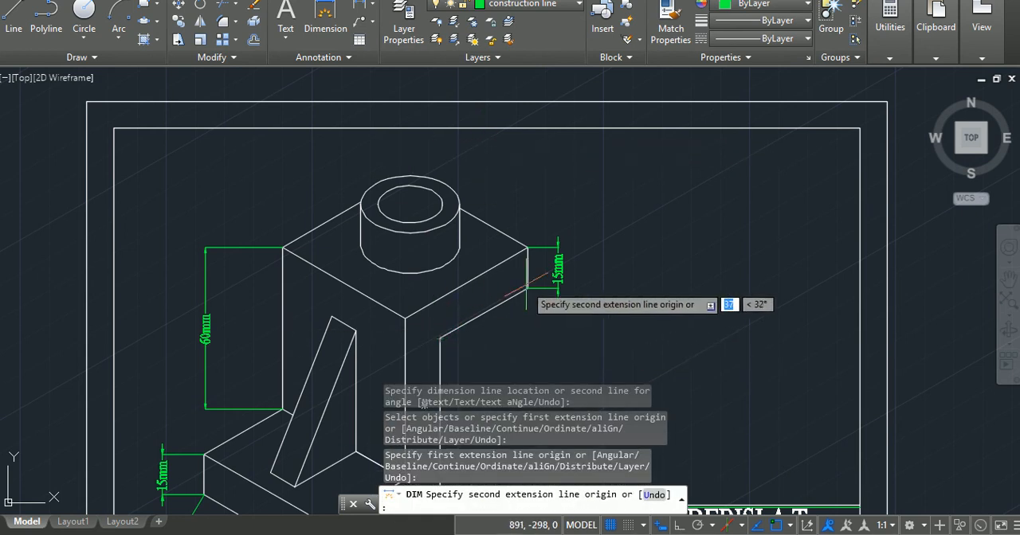
click(527, 289)
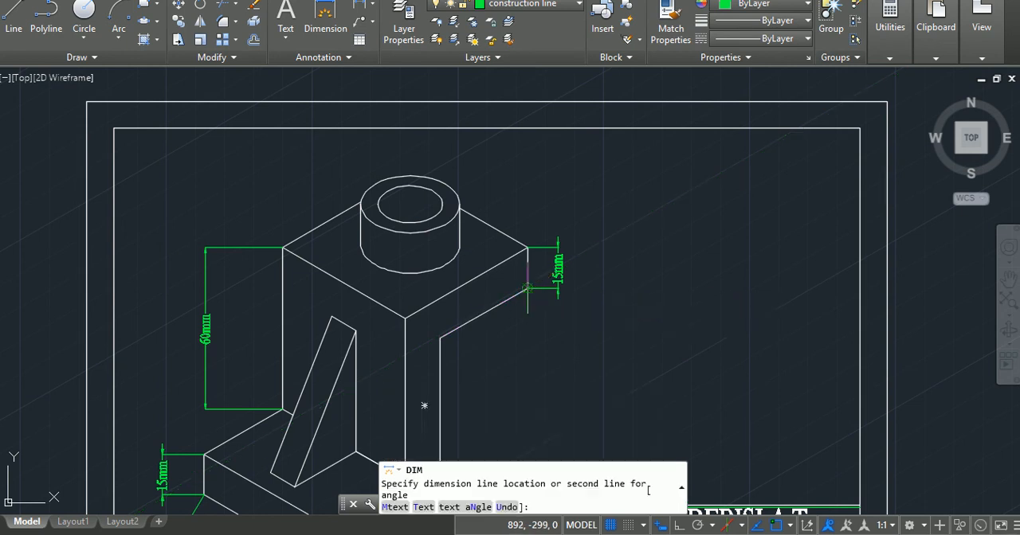
click(542, 326)
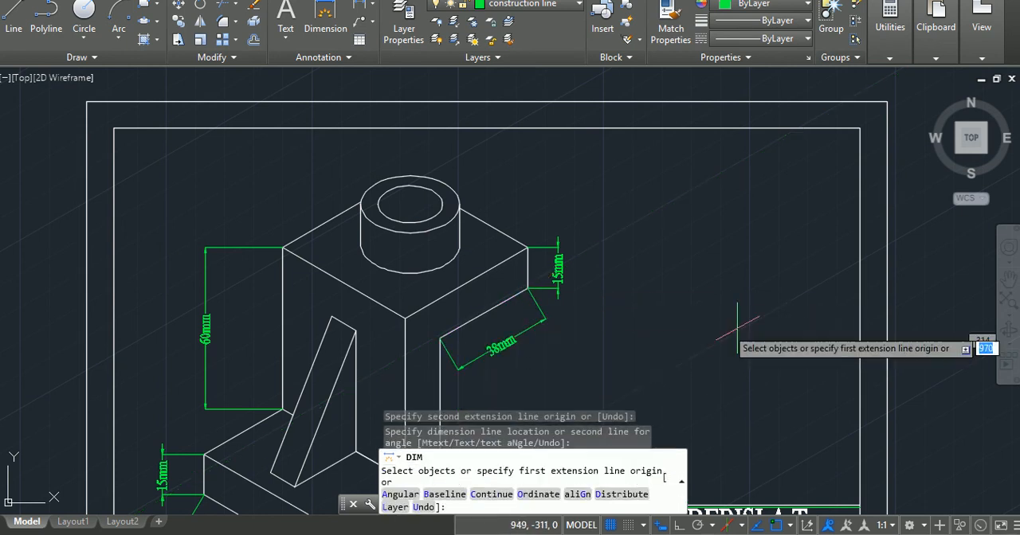
key(Escape)
key(Escape)
key(Escape)
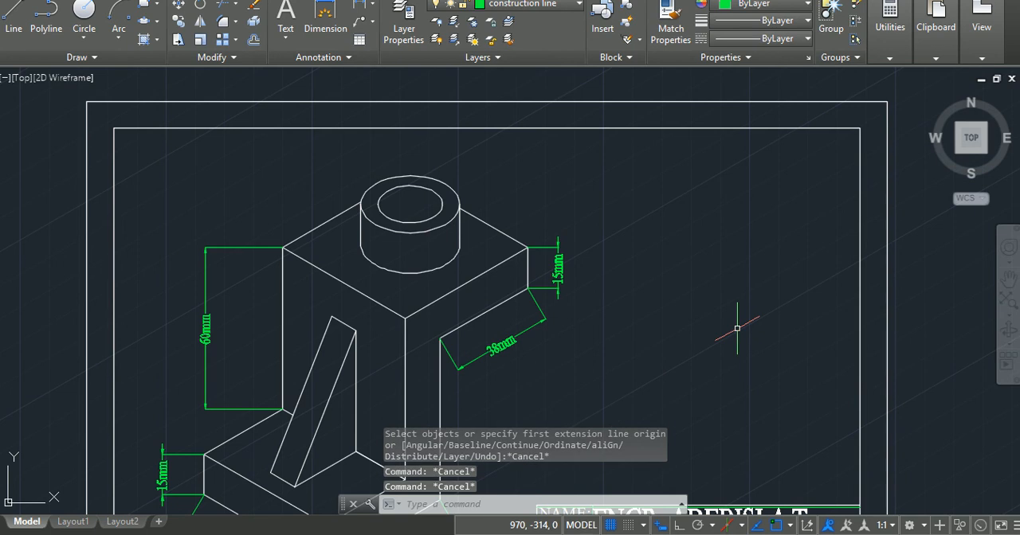
Try to add a diameter dimension to the circular outlines on top of the boss with DIMDIAMETER.
text(dim)
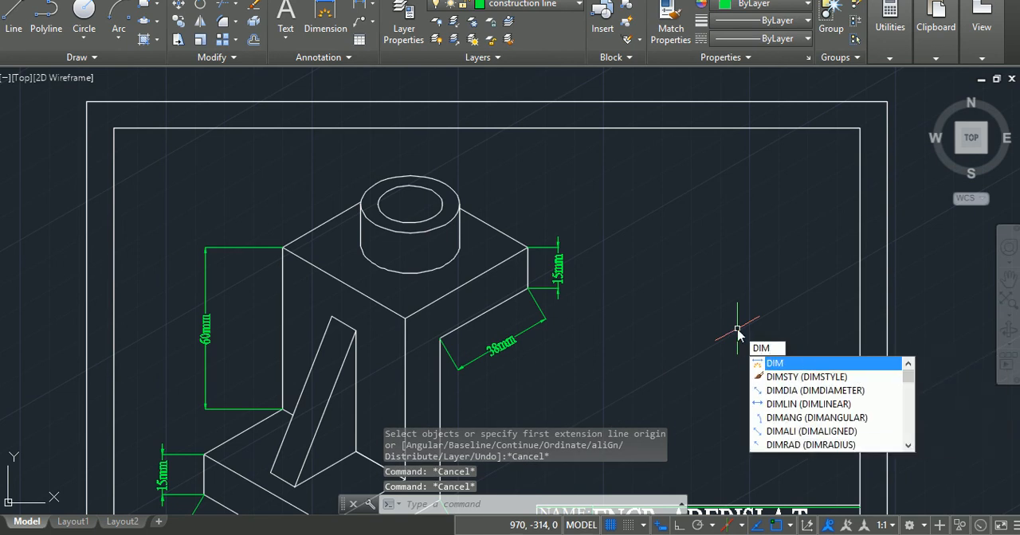
key(Down)
key(Down)
key(Return)
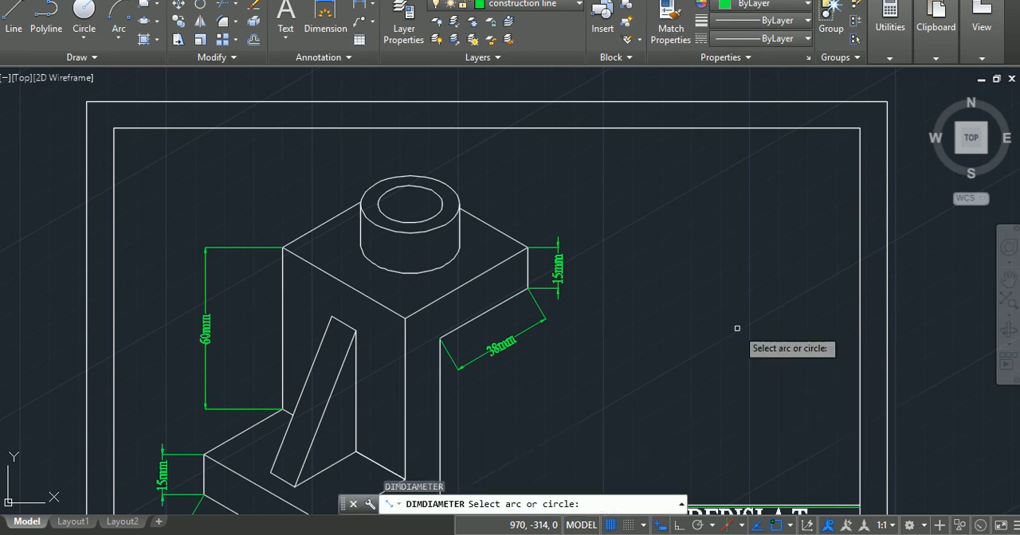
click(448, 187)
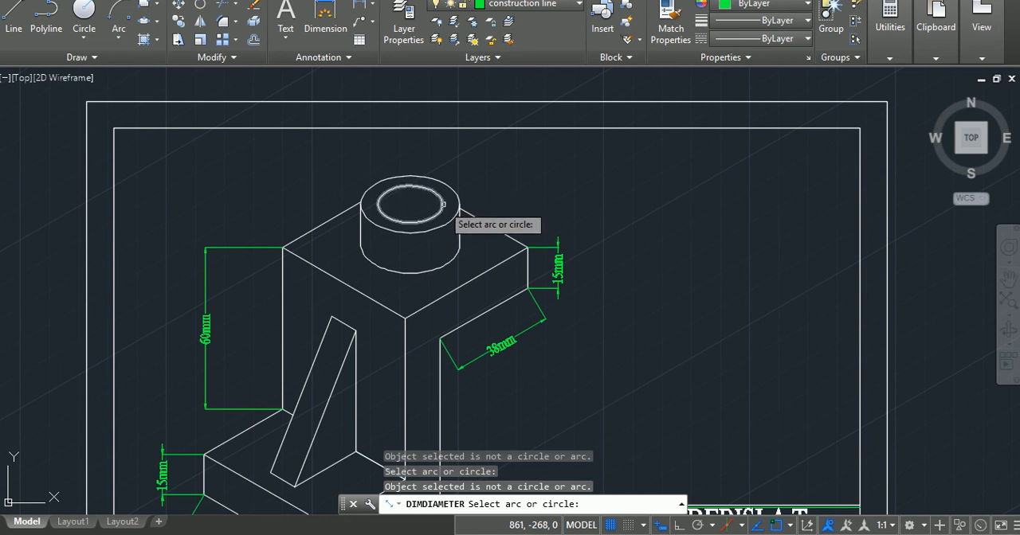
key(Escape)
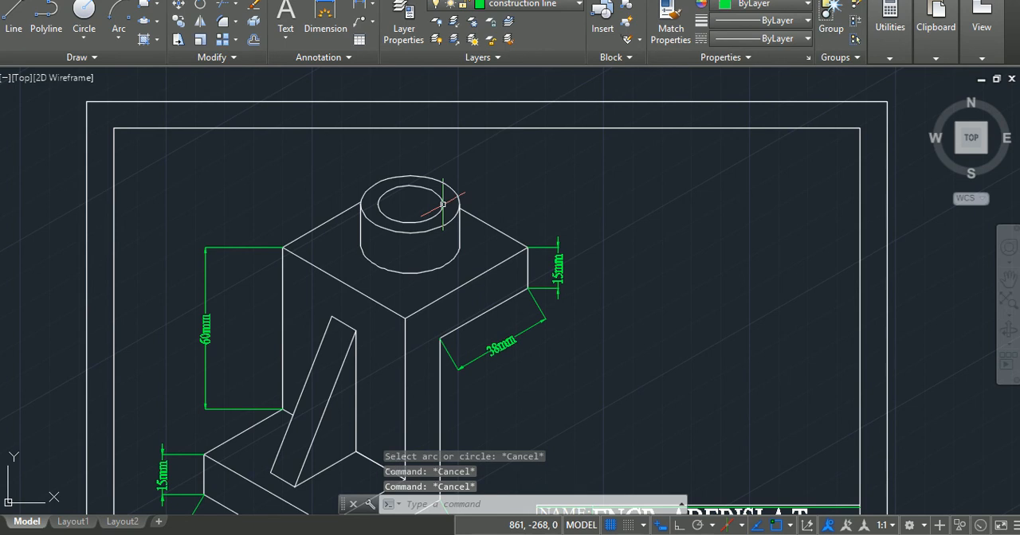
key(Return)
click(443, 204)
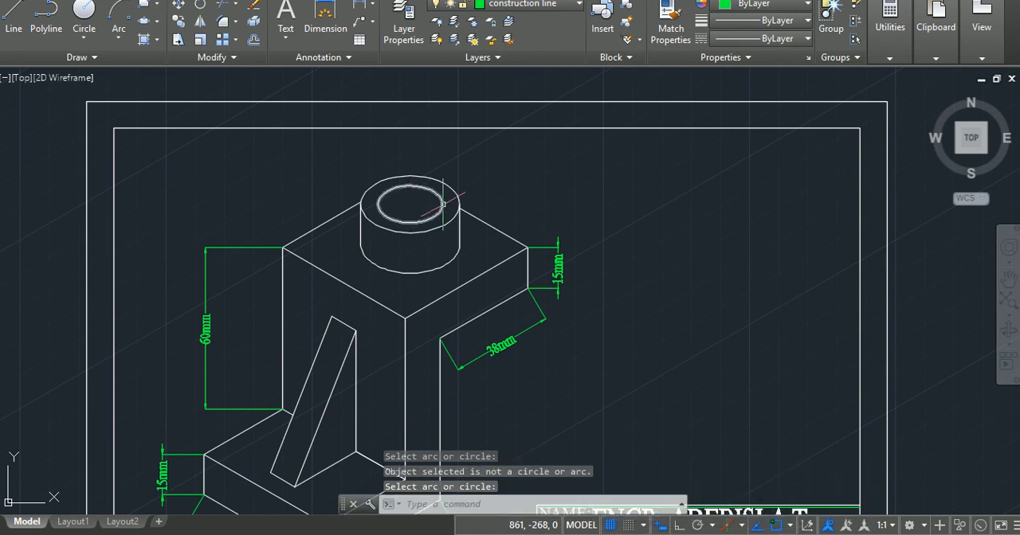
key(Escape)
key(Escape)
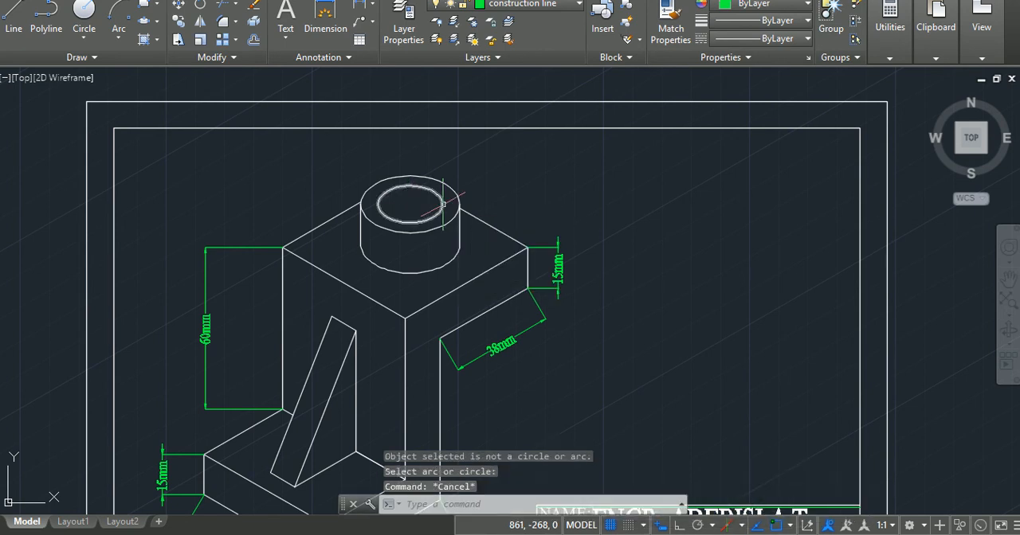
Try to dimension across the boss's outer top rim with the DIM command, switching the isoplane during placement.
text(dIM)
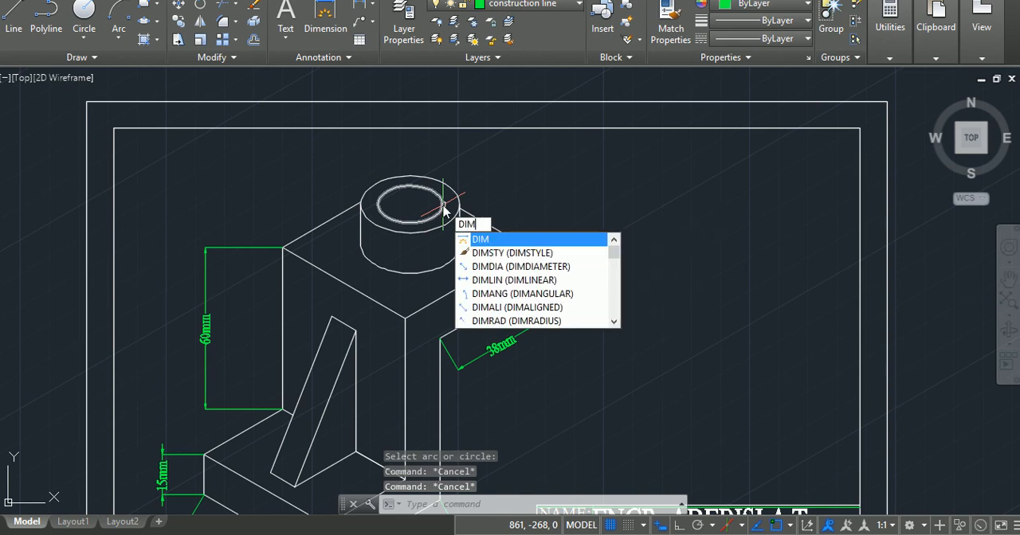
key(Return)
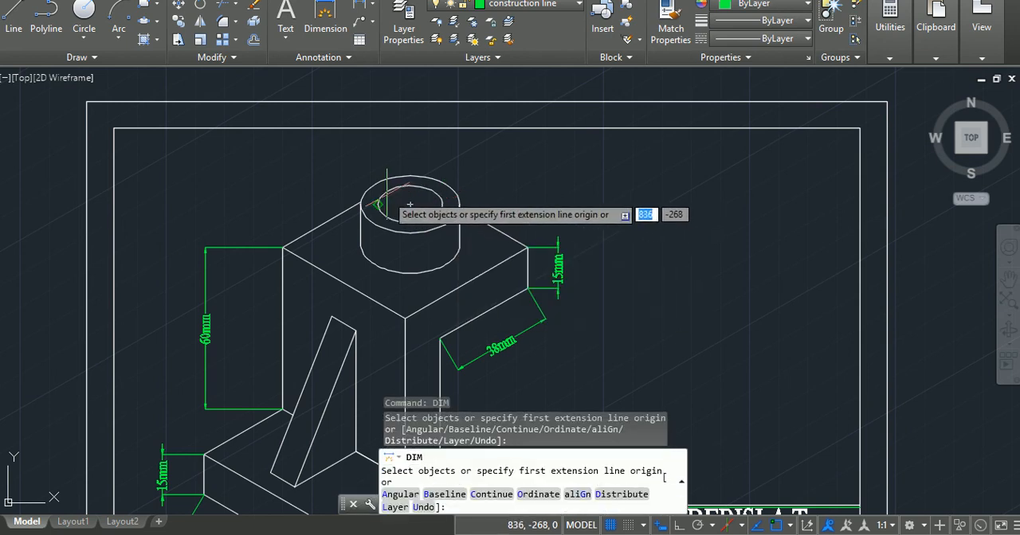
click(368, 187)
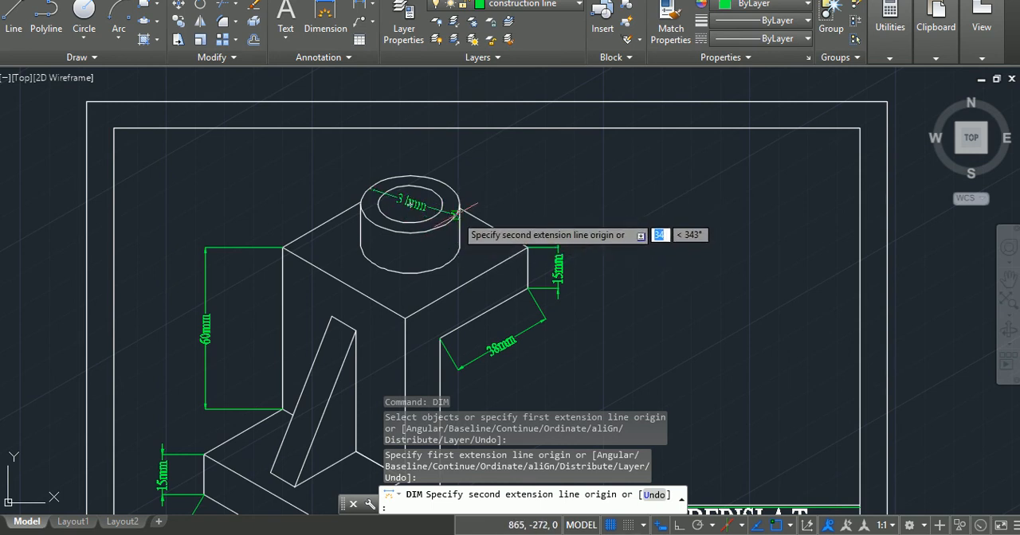
click(459, 207)
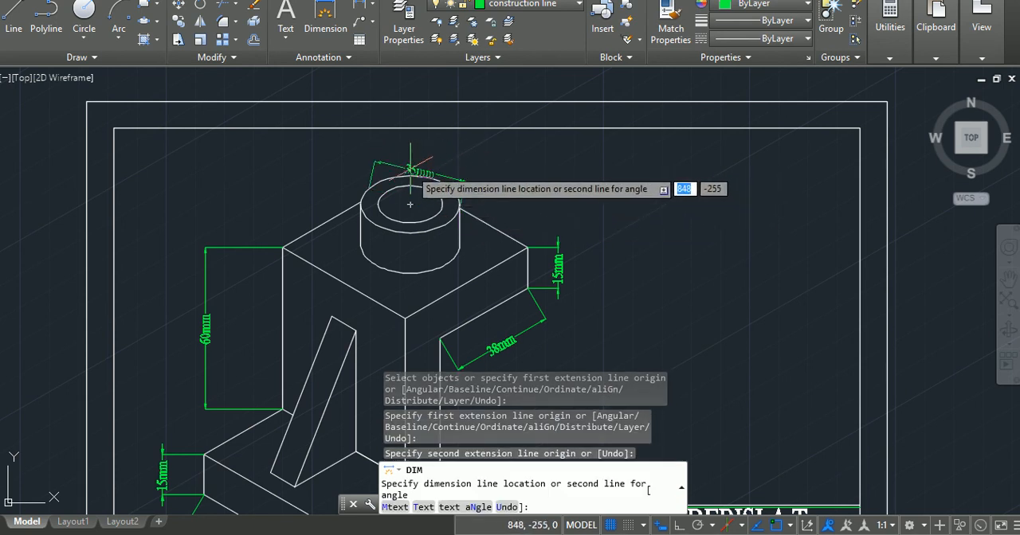
key(F5)
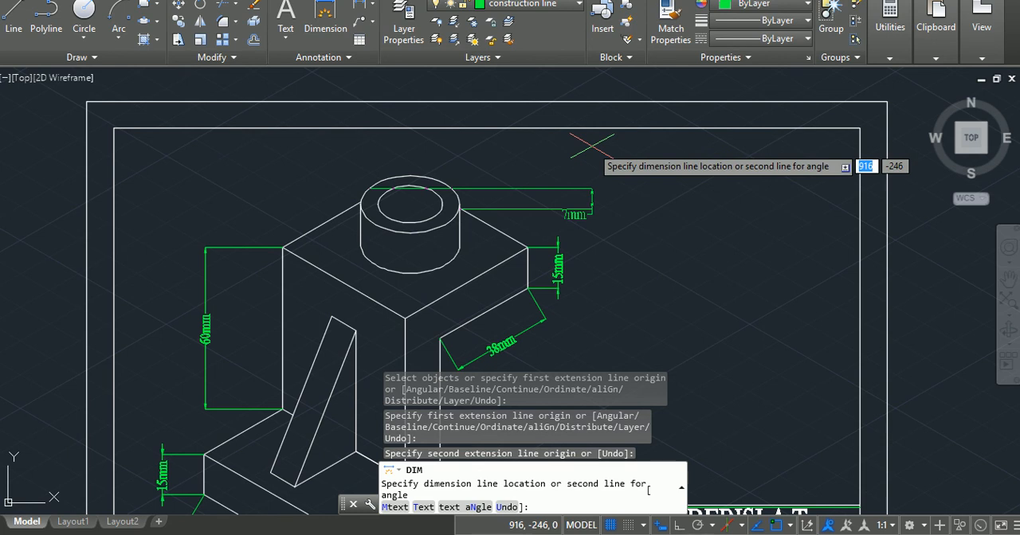
key(Escape)
key(Escape)
key(Escape)
key(Escape)
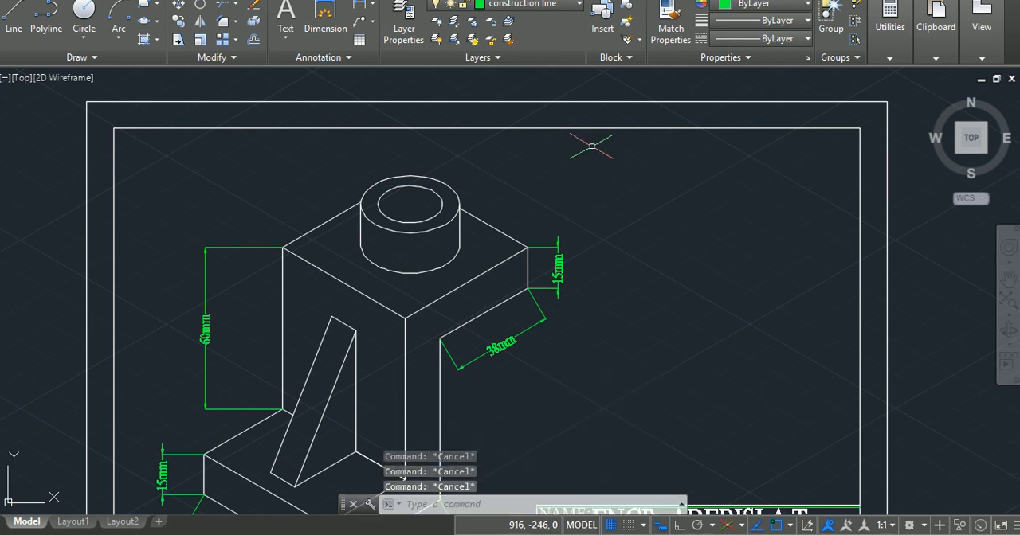
Switch to the Photos app to view the image first time (1).jpg.
mouse_move(641, 532)
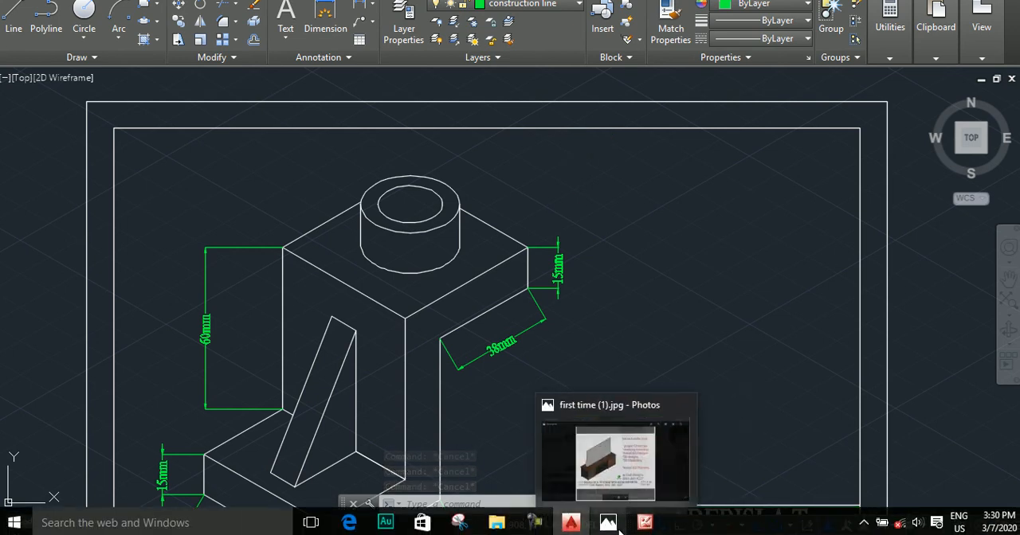
click(617, 530)
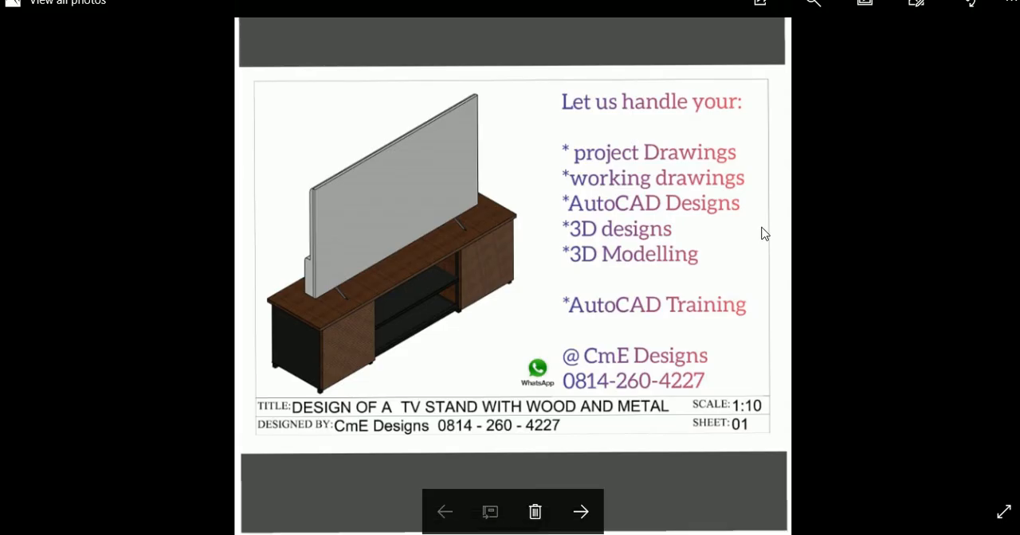